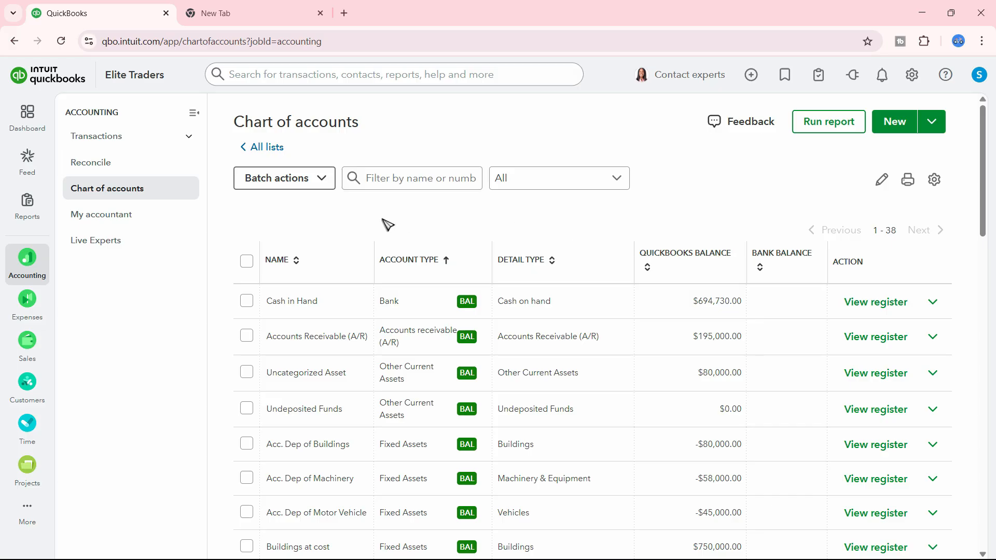
# Look over the chart of accounts and switch the browser to full screen
pyautogui.scroll(-15, 614, 328)
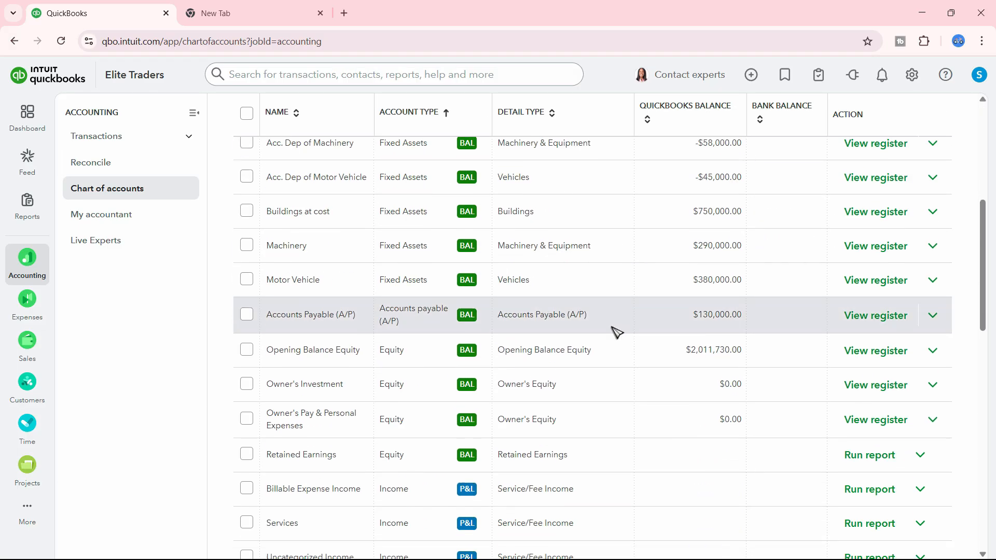
pyautogui.scroll(15, 564, 397)
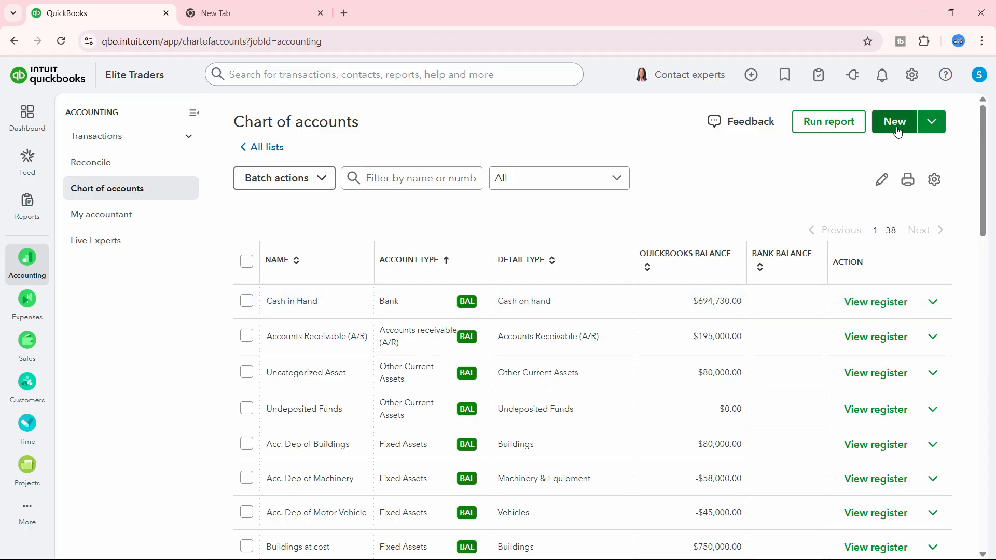
pyautogui.click(981, 41)
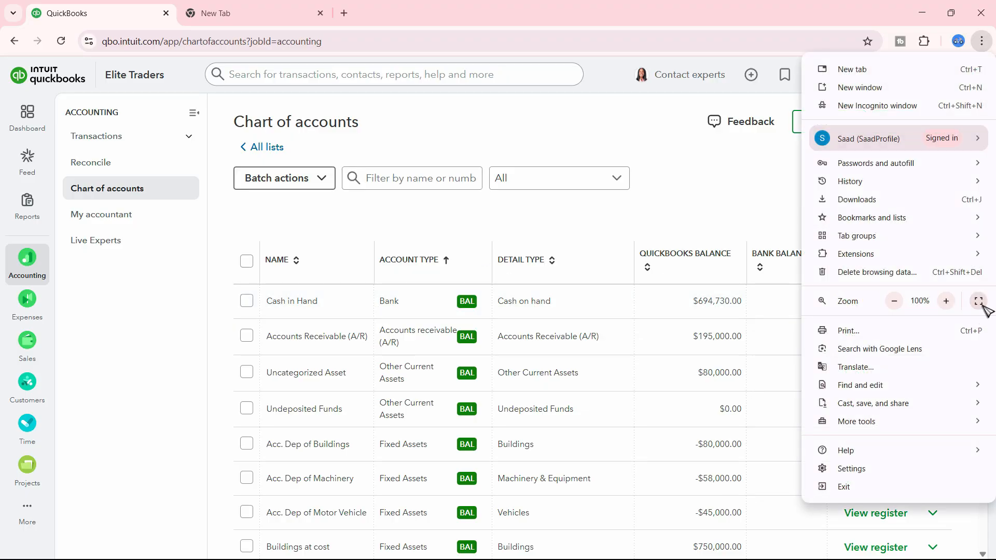
pyautogui.click(977, 298)
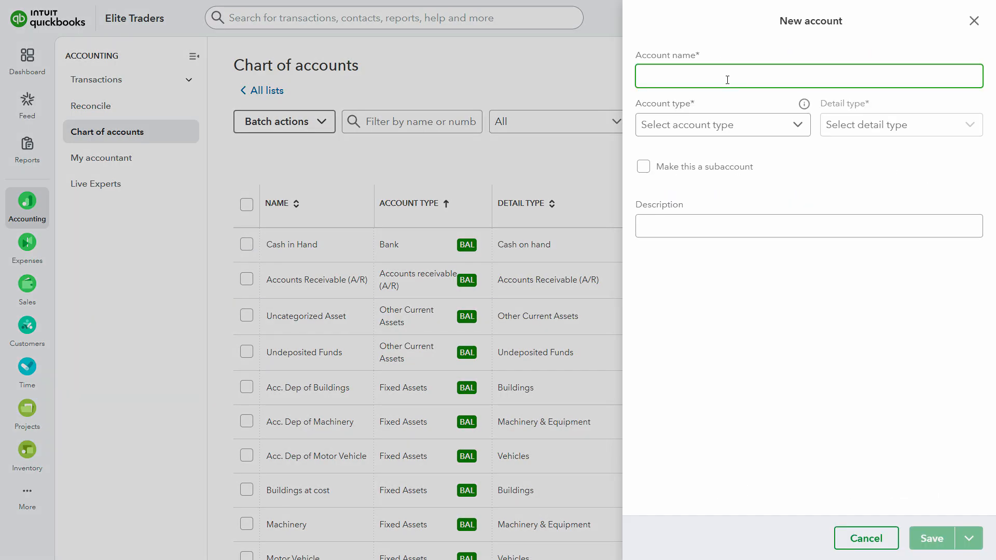
# Start a new account named Standard Charted Bank with account type Bank and detail type Checking
pyautogui.write('Standard Charted Bank')
pyautogui.click(697, 125)
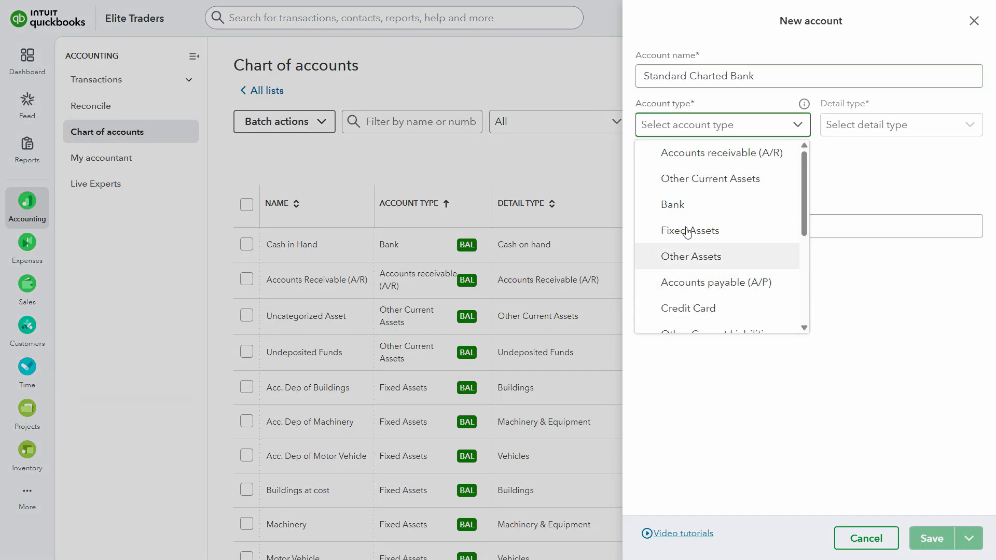
pyautogui.click(747, 205)
pyautogui.click(886, 132)
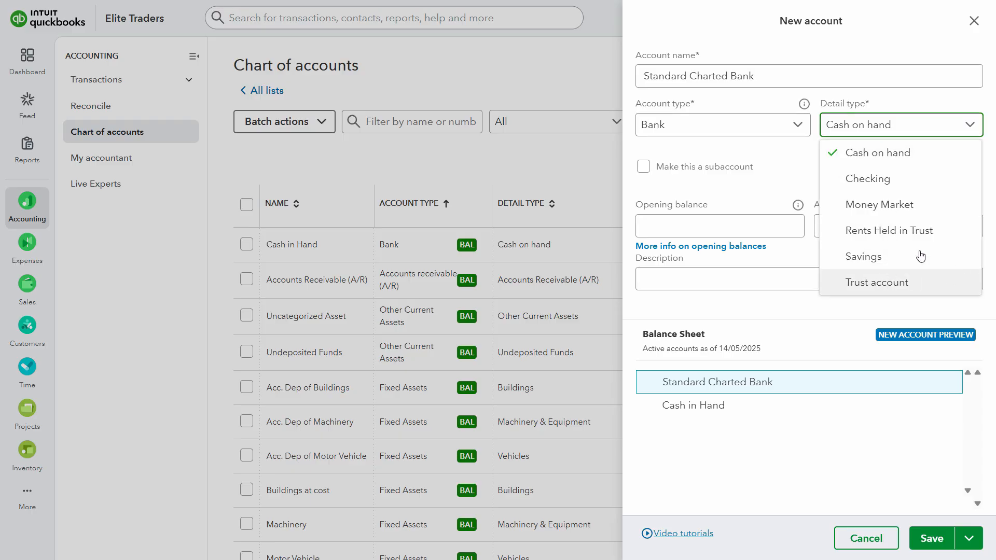
pyautogui.click(866, 181)
pyautogui.click(888, 127)
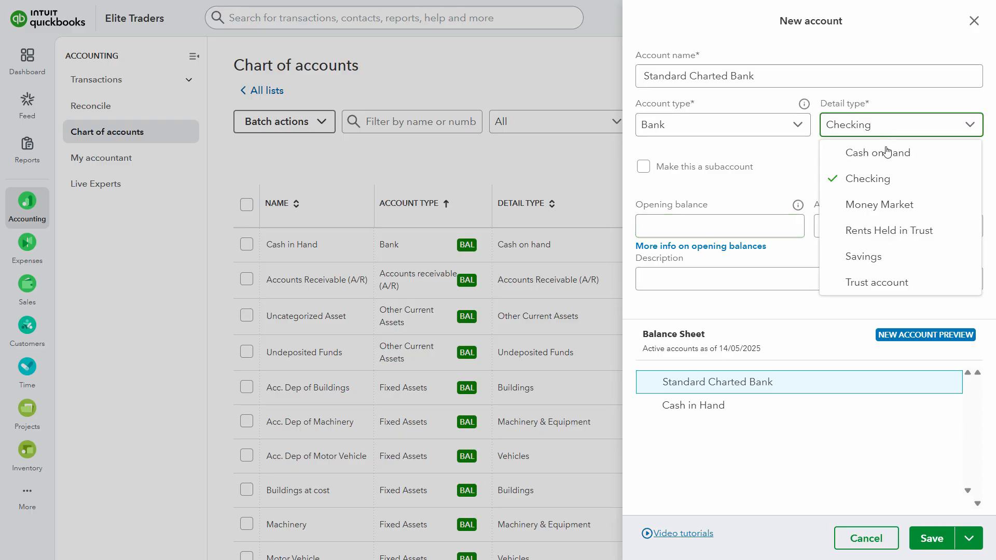
pyautogui.click(866, 179)
# Set the Standard Charted Bank opening balance to 1,650,000 as of 01/01/2025
pyautogui.click(729, 223)
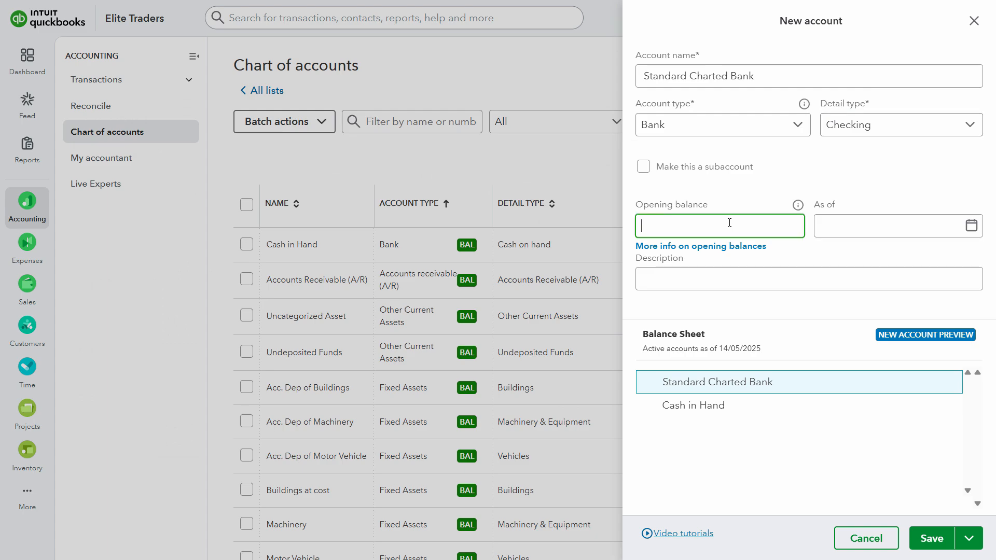
pyautogui.write('1650000')
pyautogui.click(858, 230)
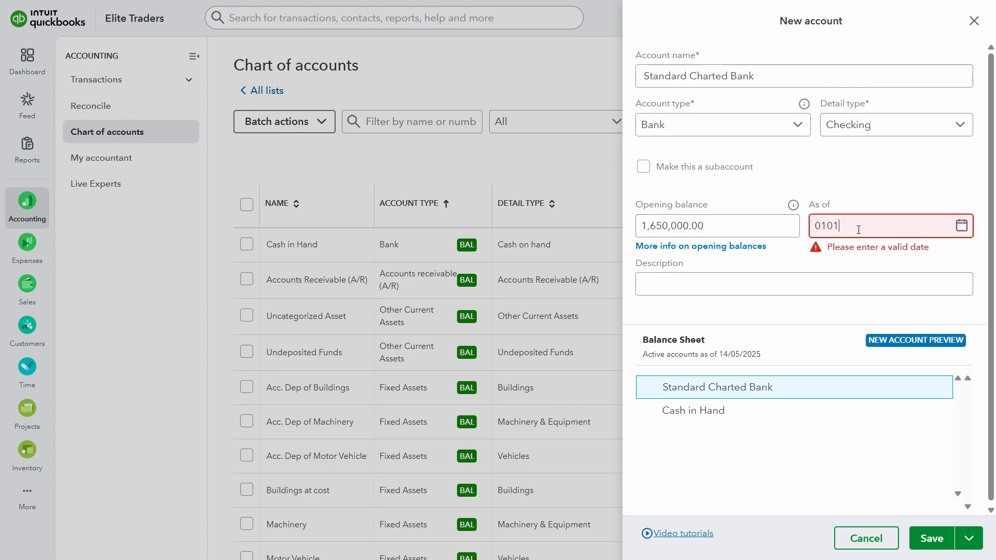
pyautogui.write('01012025')
pyautogui.press('Tab')
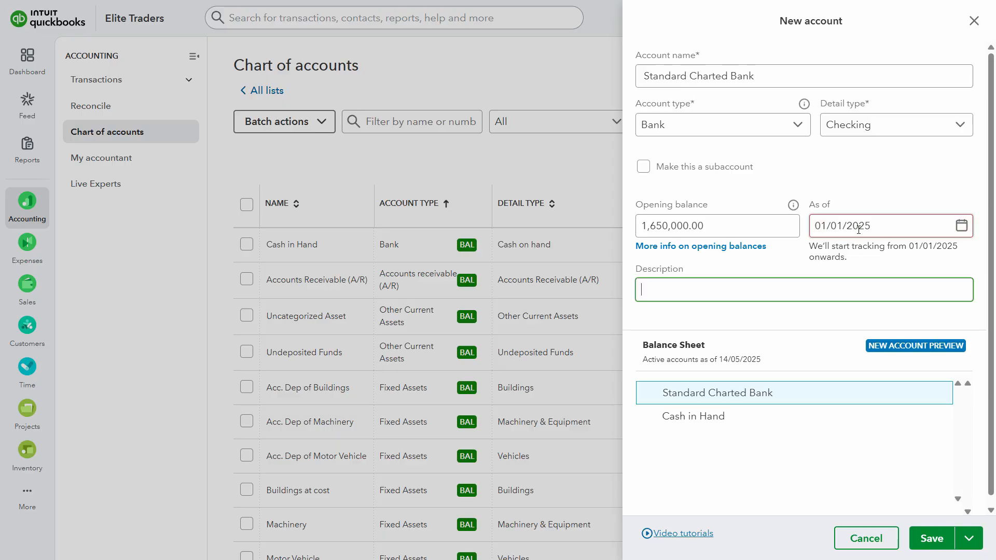
# Copy the account name Standard Charted Bank into the description and save the new account
pyautogui.hotkey('alt', 'Tab')
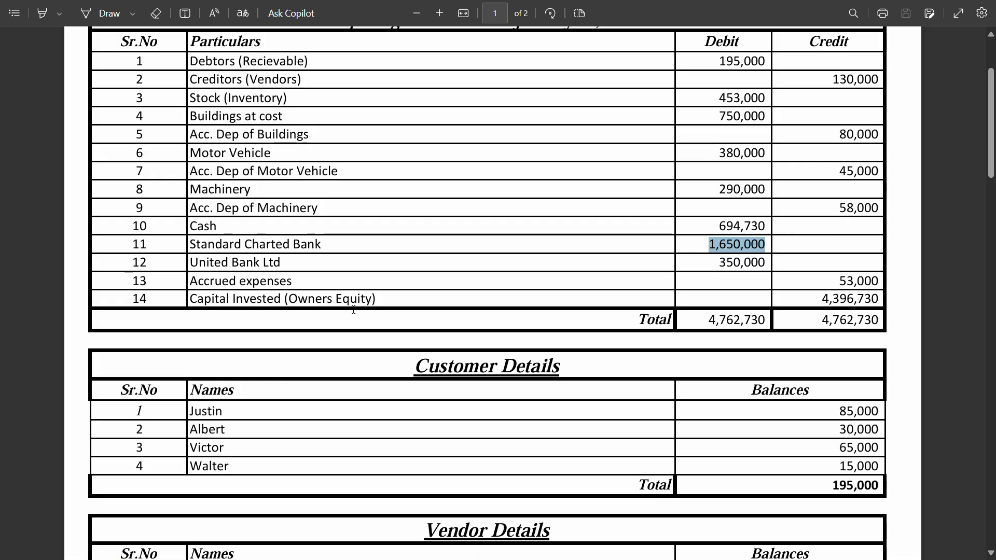
pyautogui.hotkey('alt', 'Tab')
pyautogui.tripleClick(720, 71)
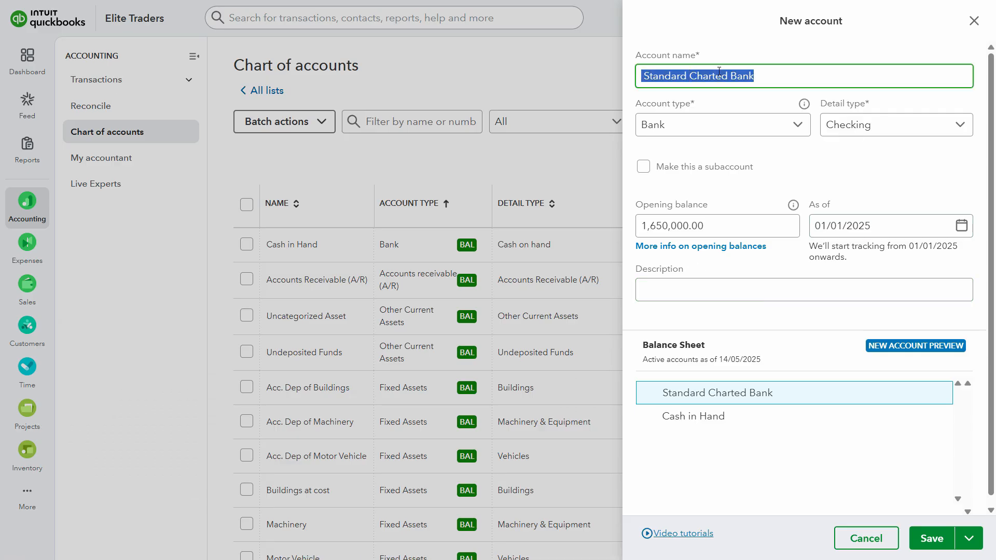
pyautogui.hotkey('ctrl', 'c')
pyautogui.click(703, 290)
pyautogui.hotkey('ctrl', 'v')
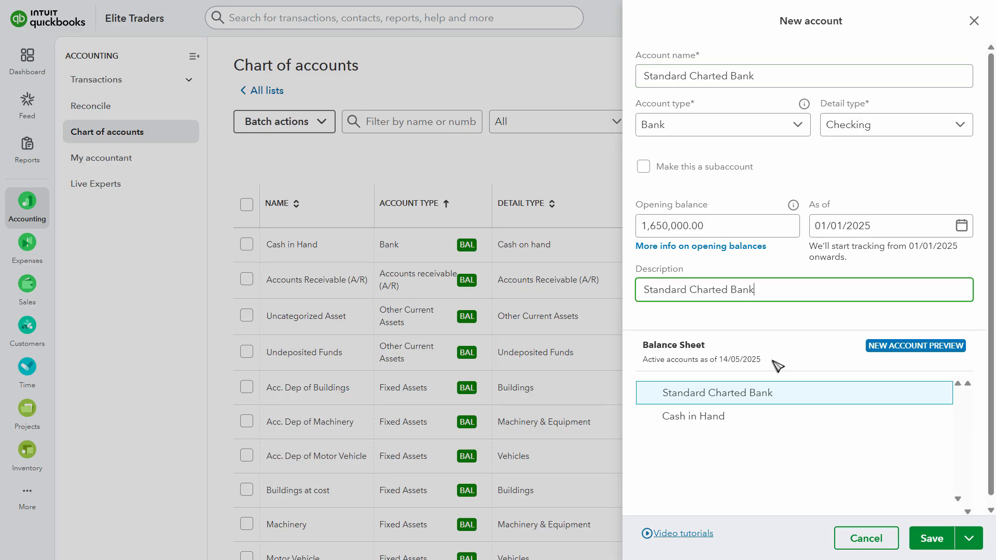
pyautogui.click(934, 538)
# Start another new account, naming it United Bank Ltd with the name copied from the Elite Traders Assignment PDF
pyautogui.hotkey('alt', 'Tab')
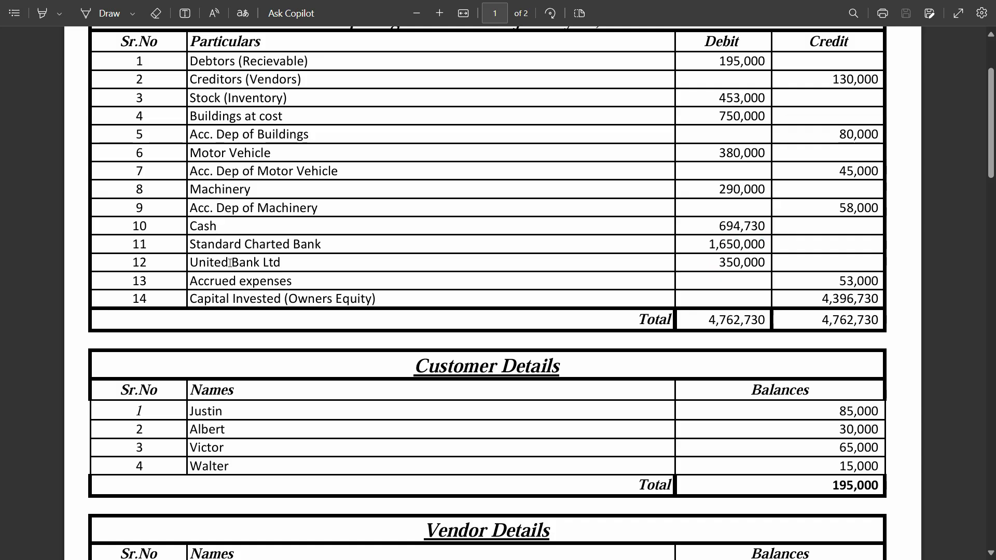
pyautogui.tripleClick(229, 263)
pyautogui.hotkey('ctrl', 'c')
pyautogui.hotkey('alt', 'Tab')
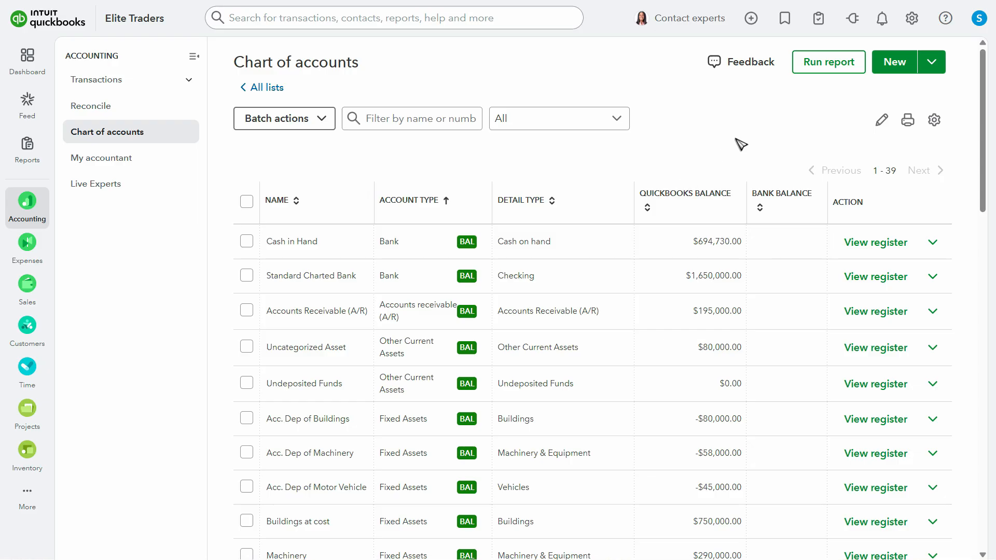
pyautogui.click(893, 61)
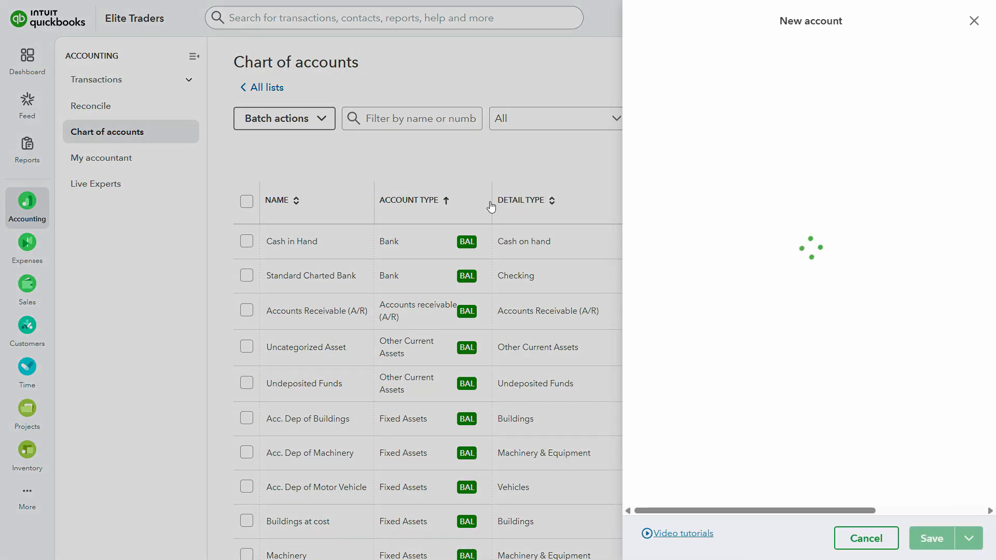
pyautogui.click(702, 77)
pyautogui.hotkey('ctrl', 'v')
# Set the United Bank Ltd account type to Bank and its detail type to Checking
pyautogui.click(749, 128)
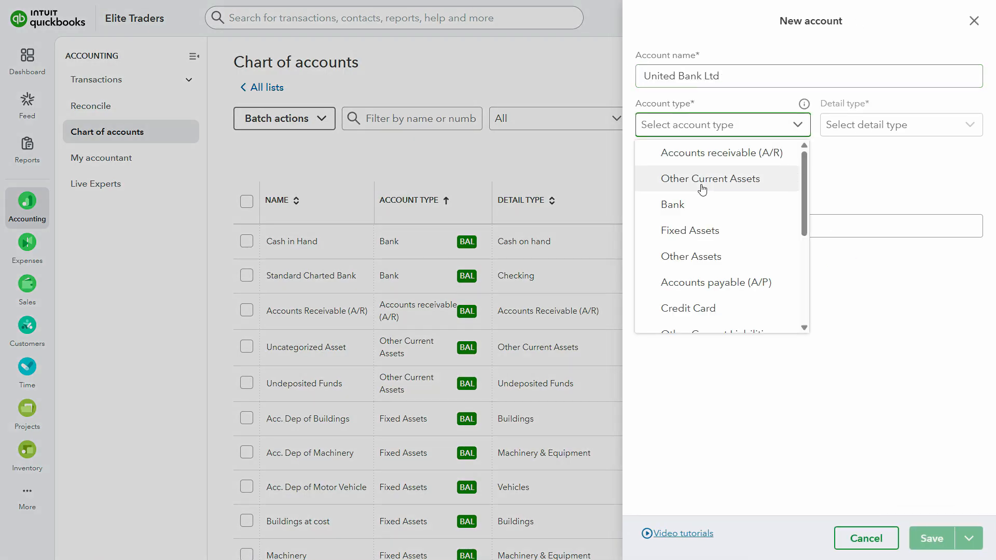
pyautogui.click(676, 205)
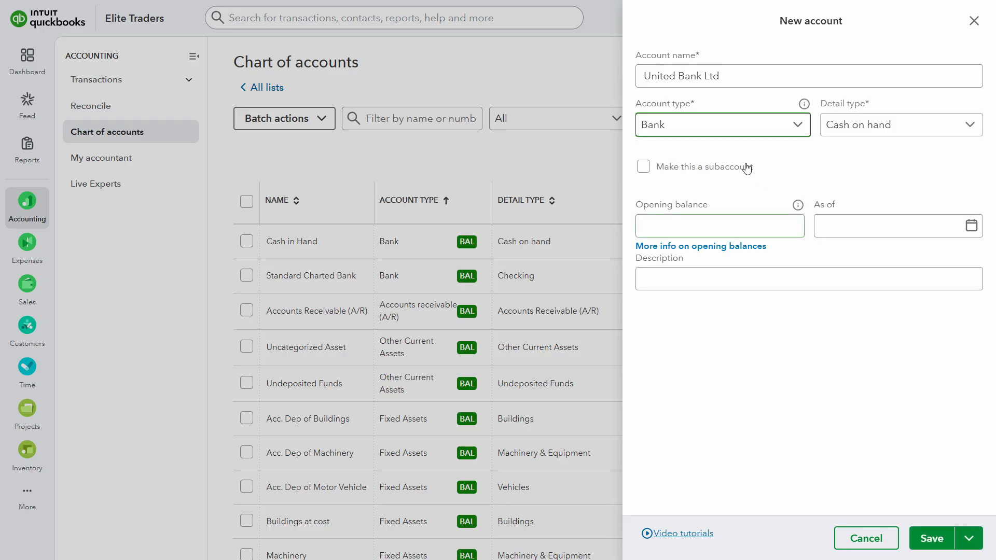
pyautogui.click(857, 129)
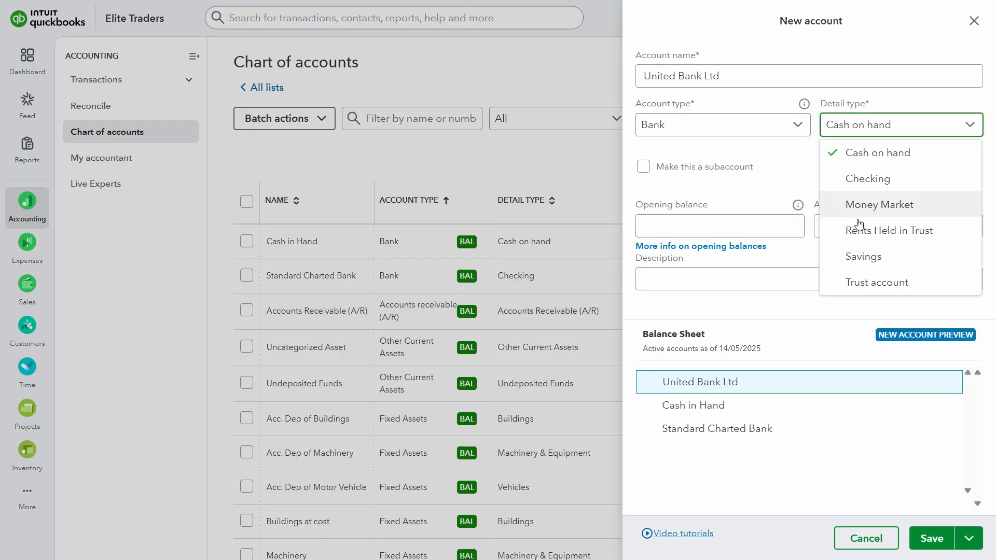
pyautogui.click(858, 178)
# Copy the 350,000 balance from the assignment PDF into United Bank Ltd's opening balance, dated as of 01/01/2025
pyautogui.click(697, 229)
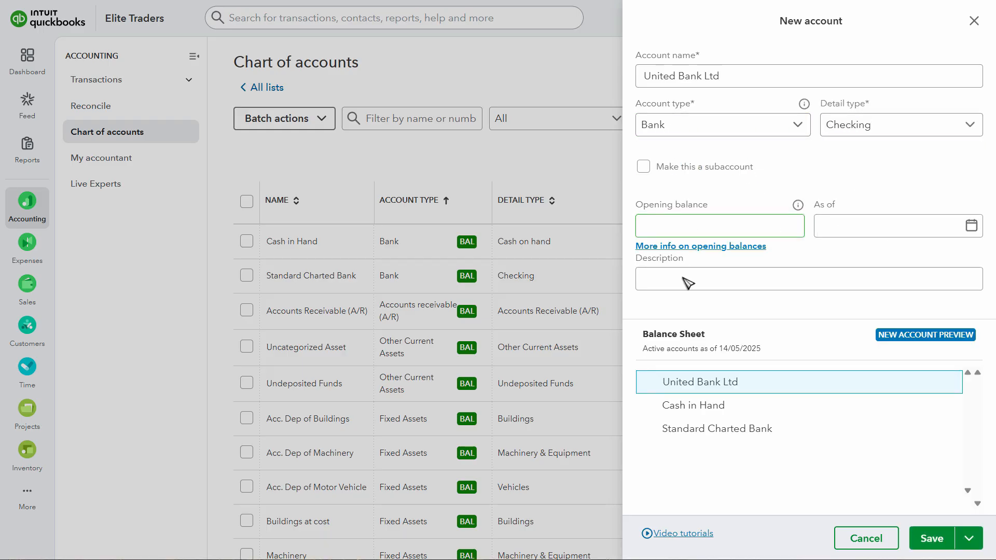
pyautogui.hotkey('alt', 'Tab')
pyautogui.tripleClick(736, 262)
pyautogui.tripleClick(737, 264)
pyautogui.click(737, 266)
pyautogui.doubleClick(737, 265)
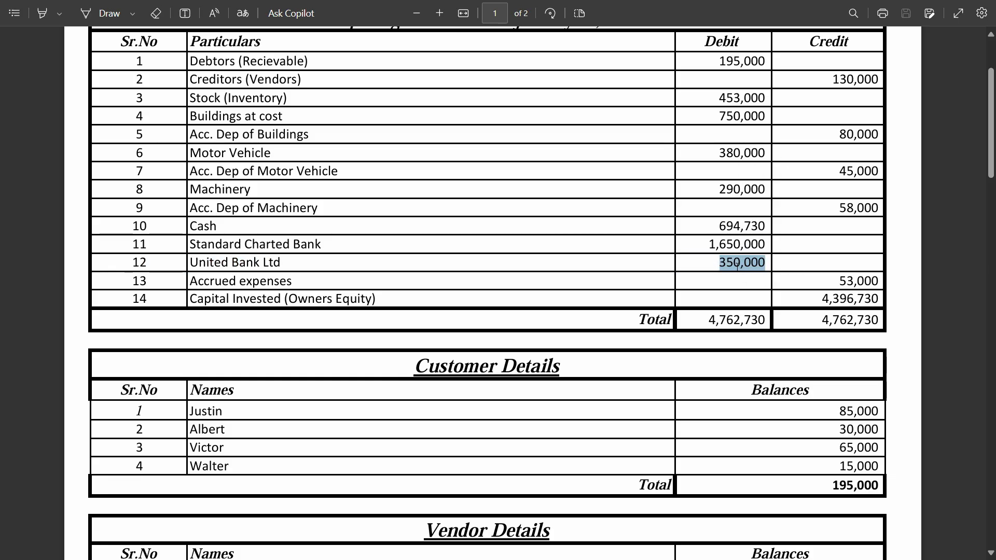
pyautogui.hotkey('alt', 'Tab')
pyautogui.hotkey('ctrl', 'v')
pyautogui.click(884, 230)
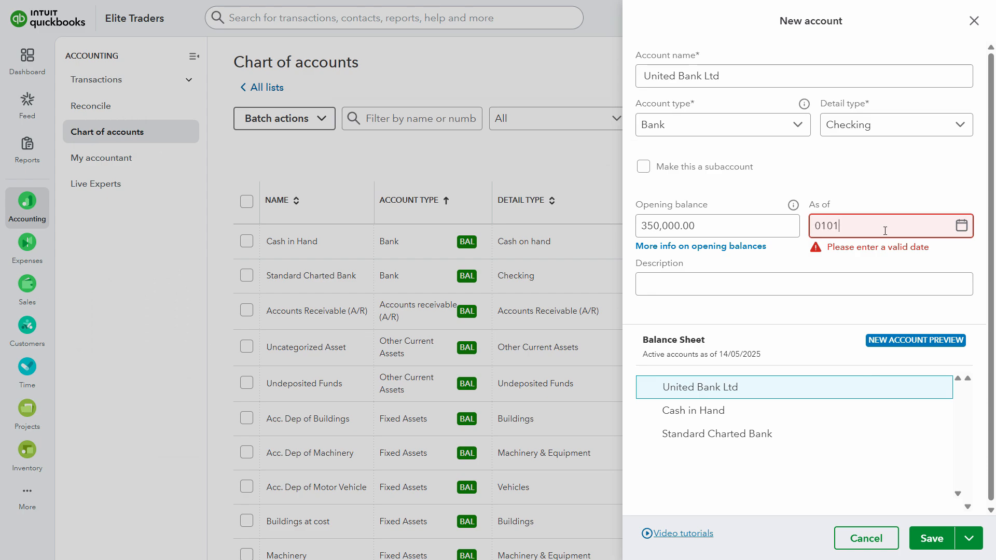
pyautogui.press('Tab')
# Enter United Bank Ltd as the account's description and save the new account
pyautogui.click(678, 73)
pyautogui.hotkey('ctrl', 'a')
pyautogui.click(691, 288)
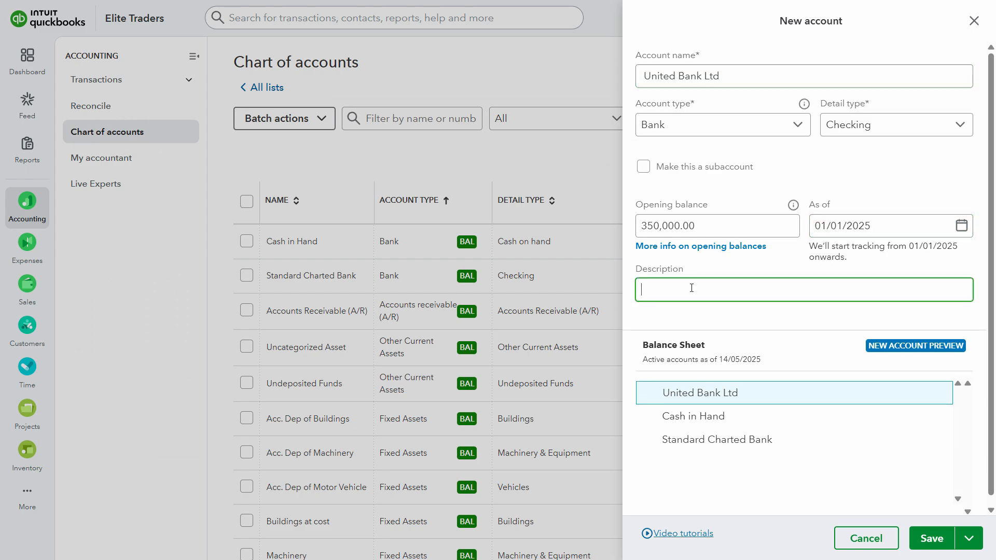
pyautogui.hotkey('ctrl', 'v')
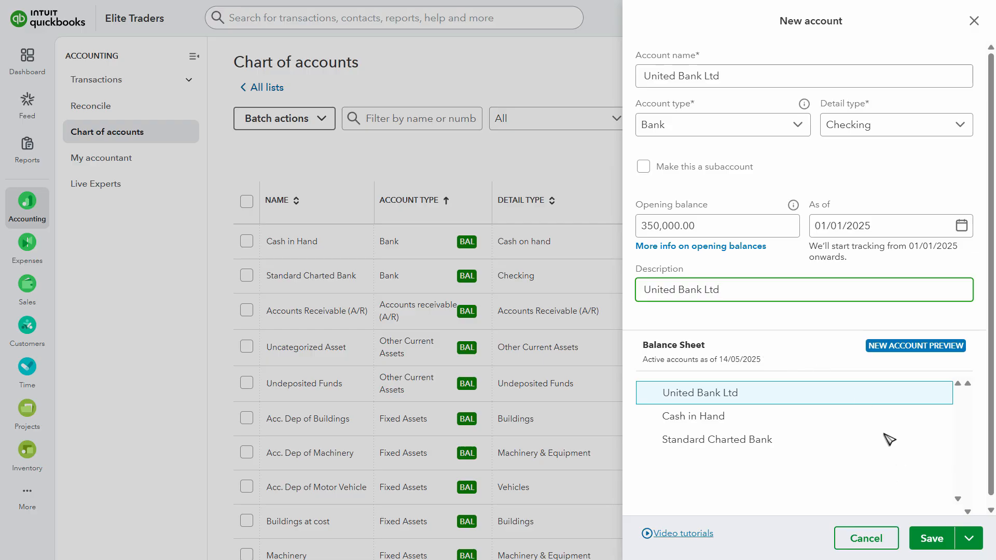
pyautogui.click(932, 536)
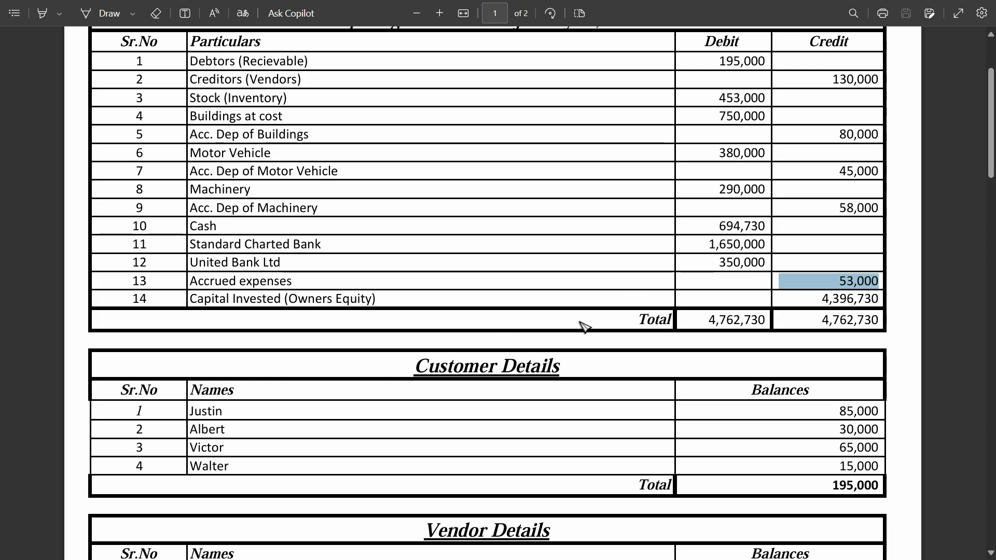
# Switch to the Accrued Expenses Explanation document in Word and review its definition, characteristics, examples and journal entries
pyautogui.hotkey('alt', 'Tab')
pyautogui.hotkey('alt', 'Tab')
pyautogui.hotkey('alt', 'Tab')
pyautogui.hotkey('alt', 'Tab')
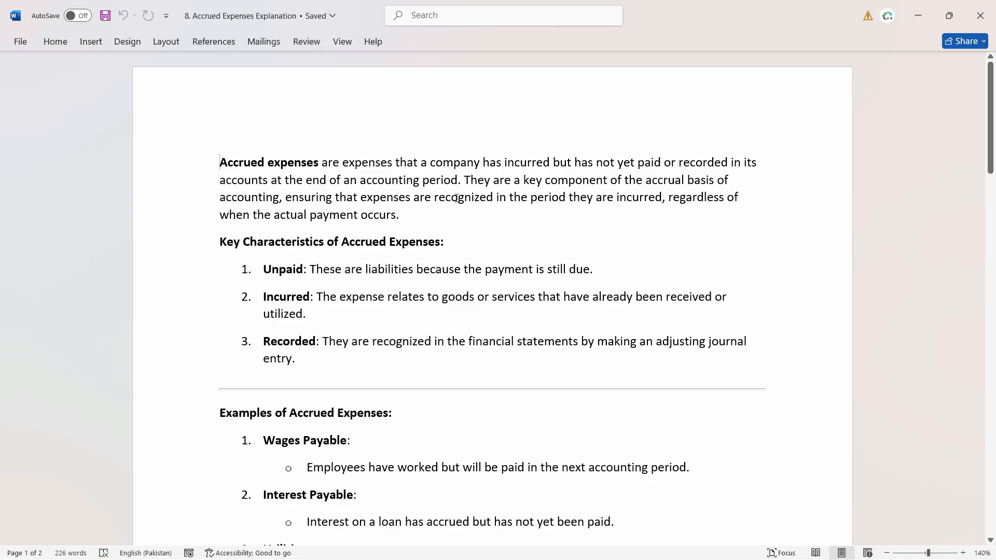
pyautogui.scroll(-3, 518, 250)
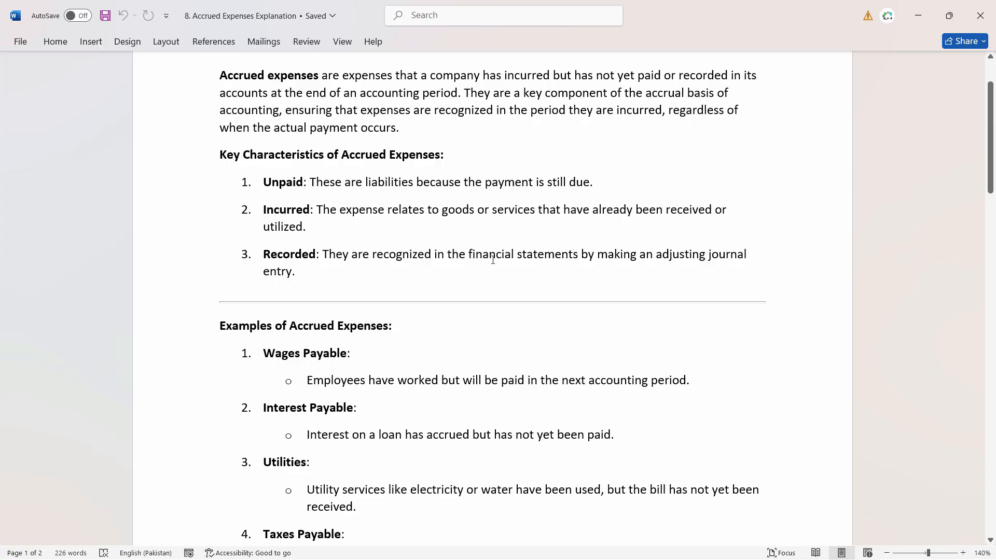
pyautogui.scroll(-6, 493, 261)
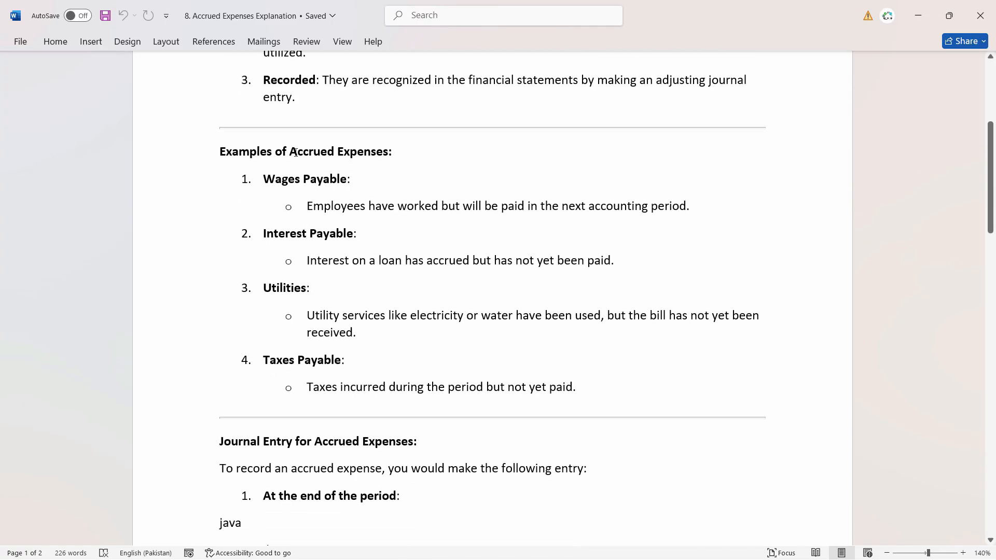
pyautogui.scroll(-20, 293, 273)
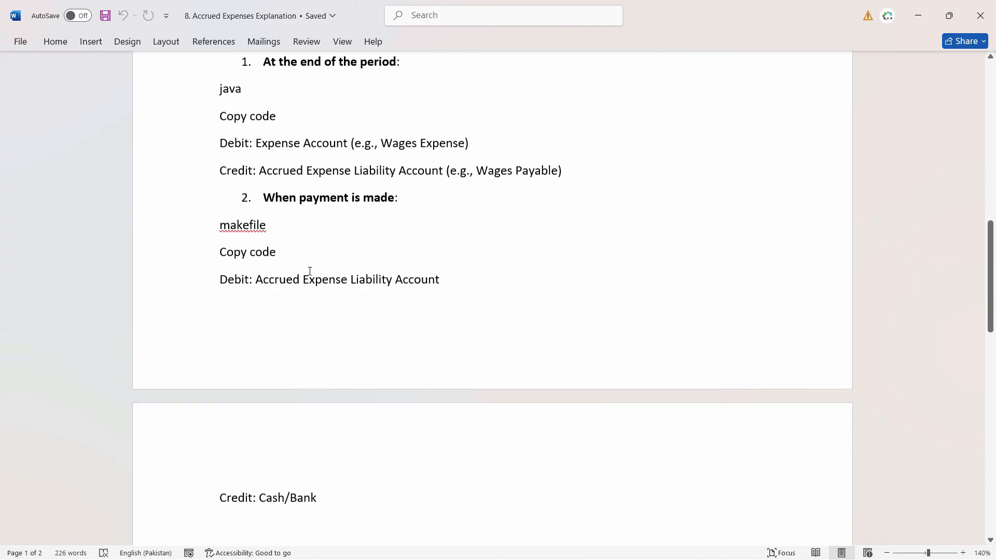
pyautogui.scroll(10, 322, 270)
pyautogui.scroll(6, 322, 270)
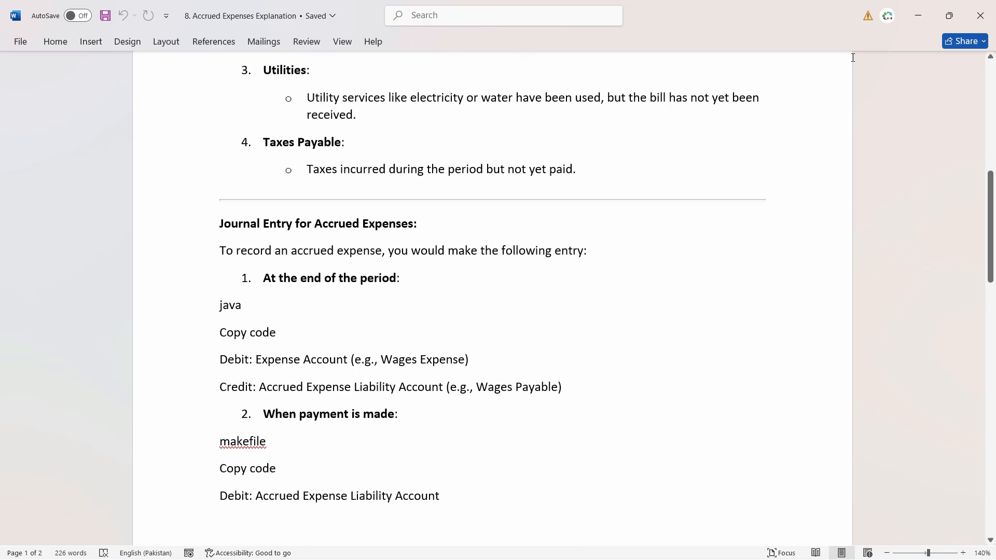
pyautogui.click(921, 17)
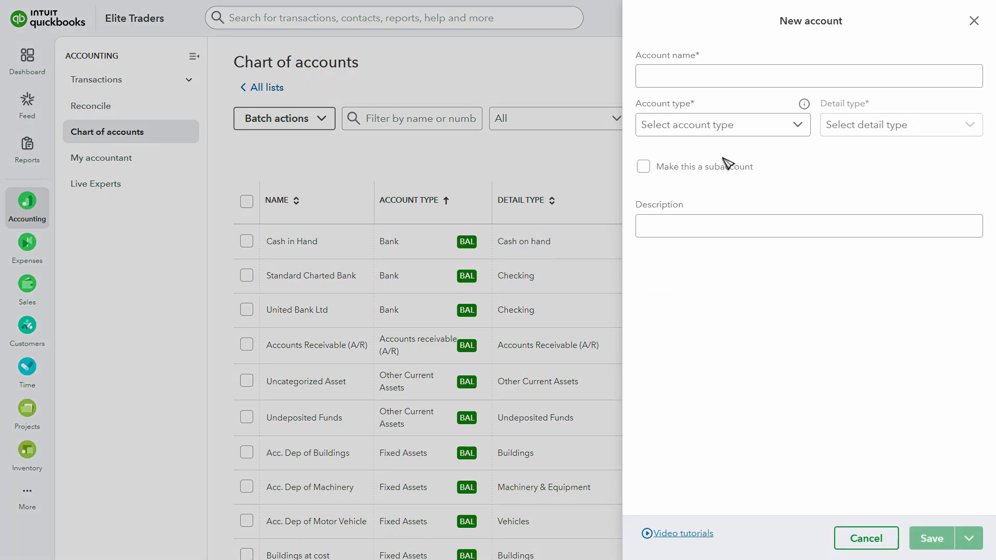
# Start a new account named Accrued expenses, copying the name from the assignment PDF
pyautogui.click(727, 77)
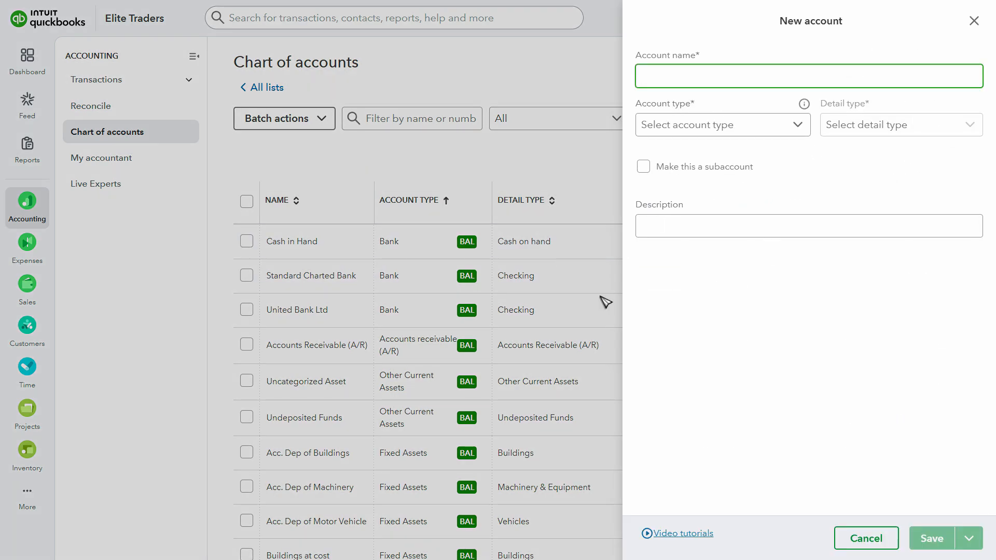
pyautogui.hotkey('alt', 'Tab')
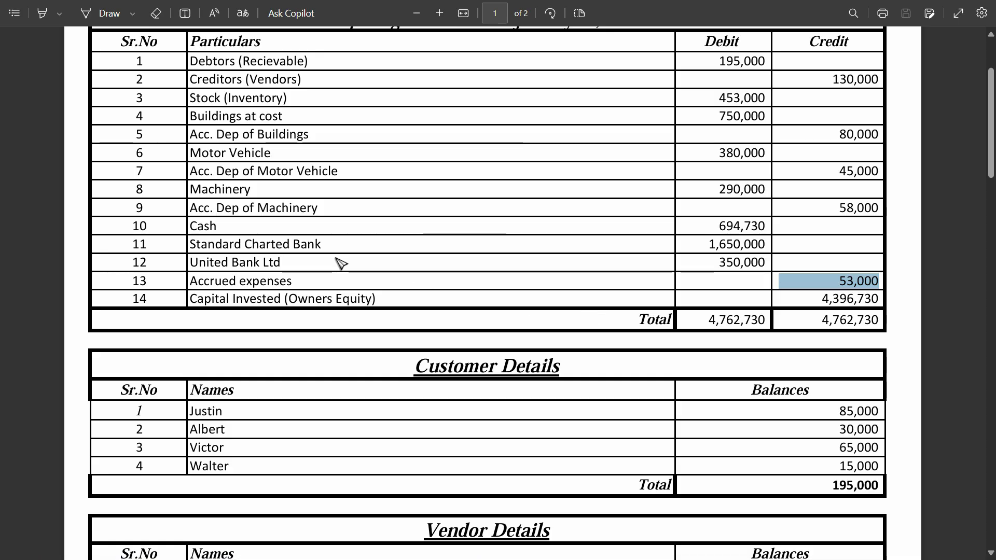
pyautogui.tripleClick(235, 282)
pyautogui.hotkey('ctrl', 'c')
pyautogui.hotkey('alt', 'Tab')
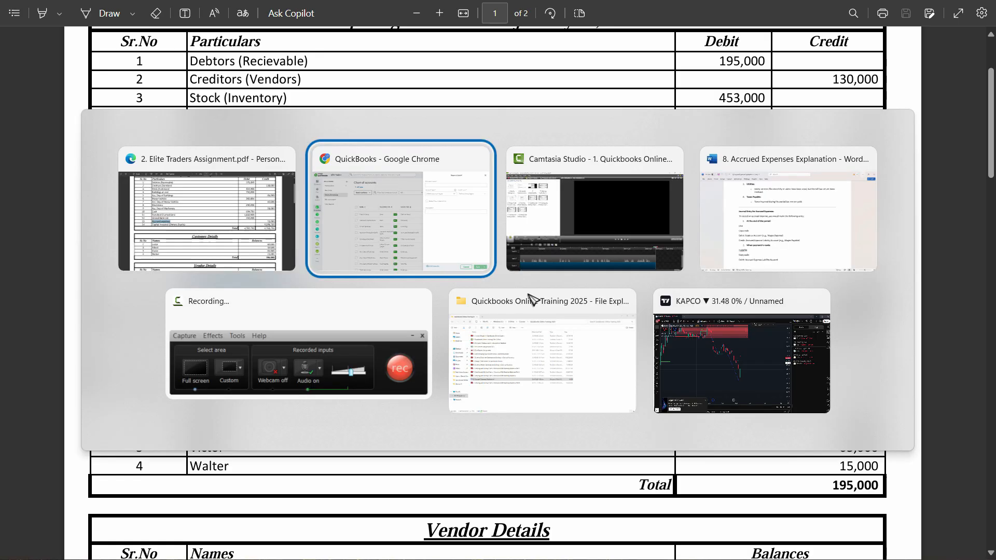
pyautogui.hotkey('ctrl', 'v')
# Set both the account type and the detail type of Accrued expenses to Other Current Liabilities
pyautogui.click(730, 130)
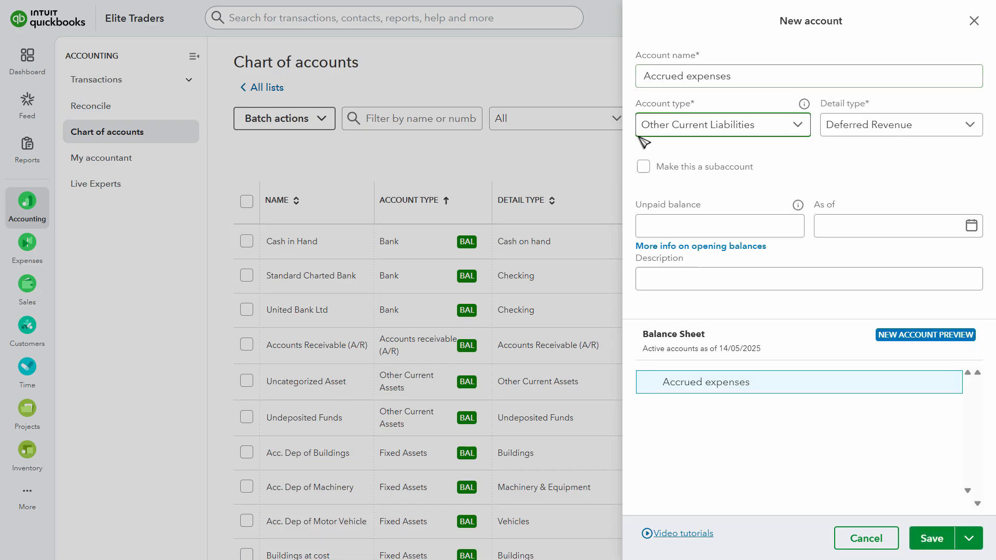
pyautogui.click(866, 131)
pyautogui.moveTo(967, 207); pyautogui.dragTo(975, 258)
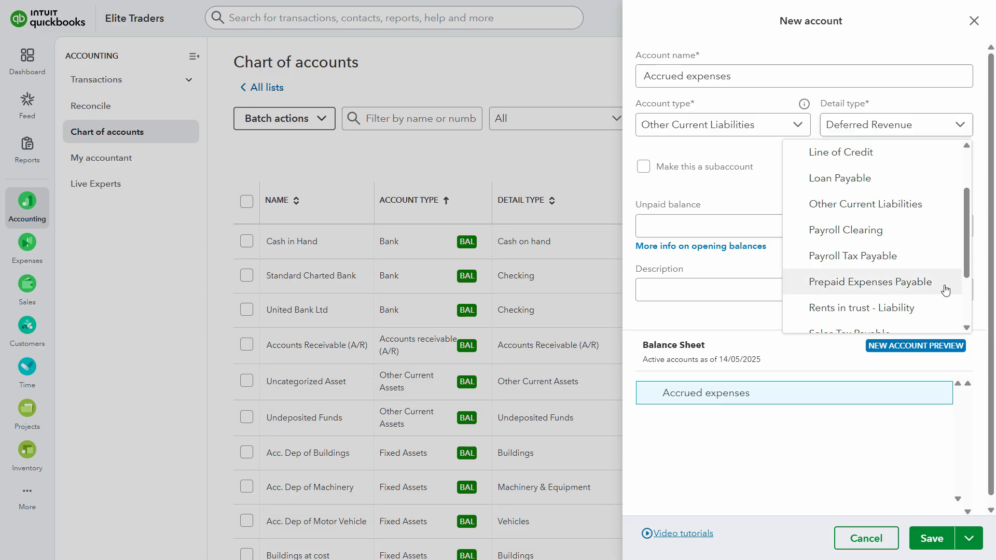
pyautogui.press('Escape')
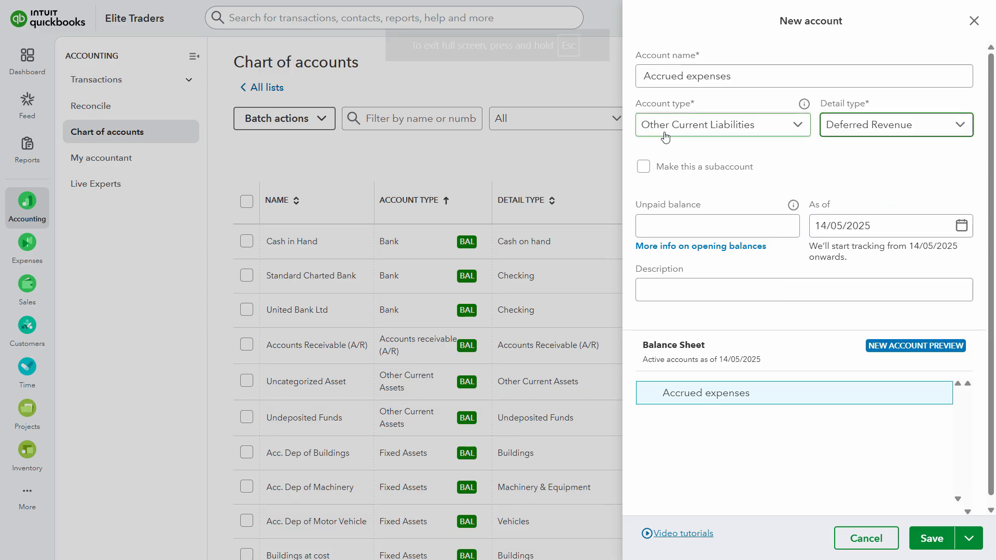
pyautogui.click(886, 130)
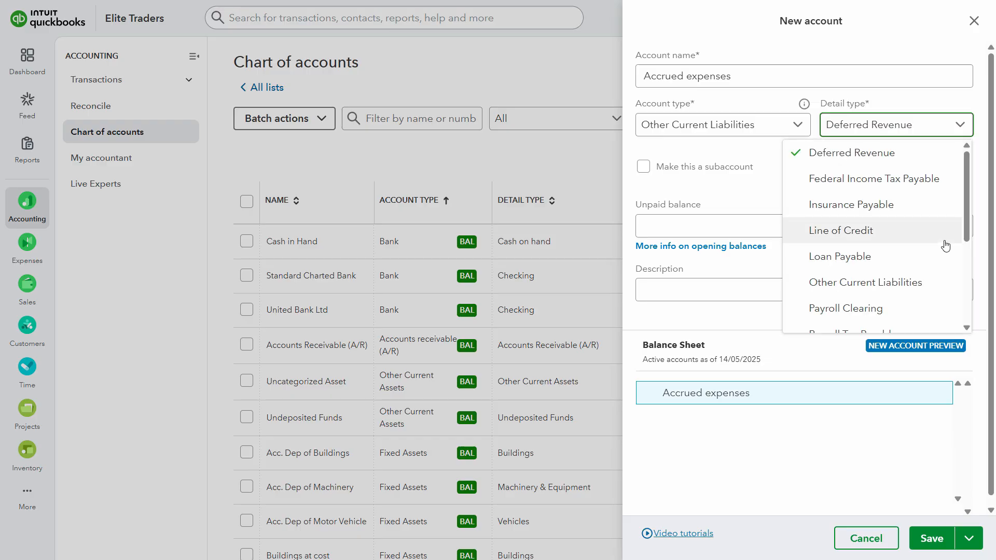
pyautogui.click(911, 282)
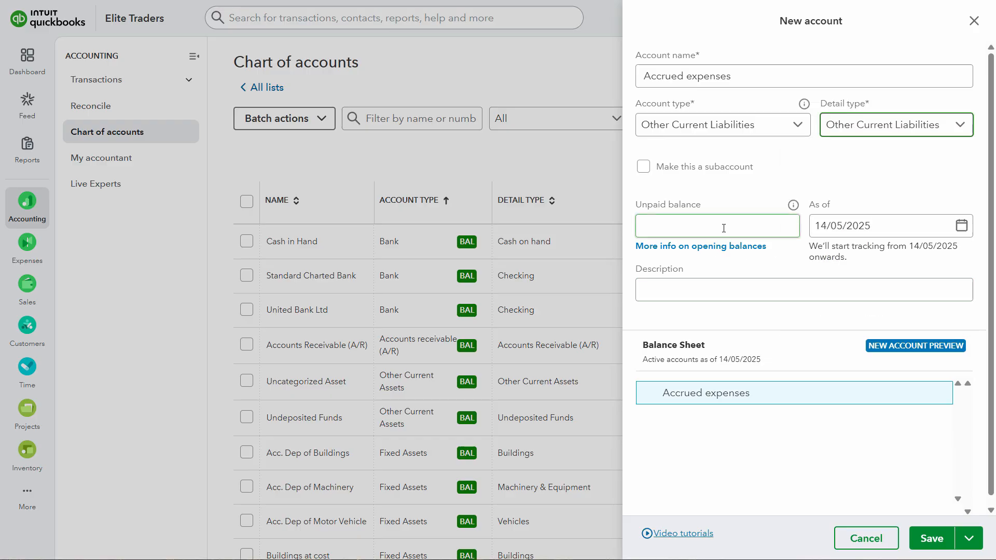
# Copy the 53,000 credit balance of Accrued expenses from the assignment PDF into the new account's unpaid balance
pyautogui.hotkey('alt', 'Tab')
pyautogui.click(868, 280)
pyautogui.tripleClick(868, 280)
pyautogui.doubleClick(868, 280)
pyautogui.hotkey('ctrl', 'c')
pyautogui.hotkey('alt', 'Tab')
pyautogui.click(712, 232)
pyautogui.hotkey('ctrl', 'v')
# Date the Accrued expenses opening balance as of 01/01/2025
pyautogui.click(882, 228)
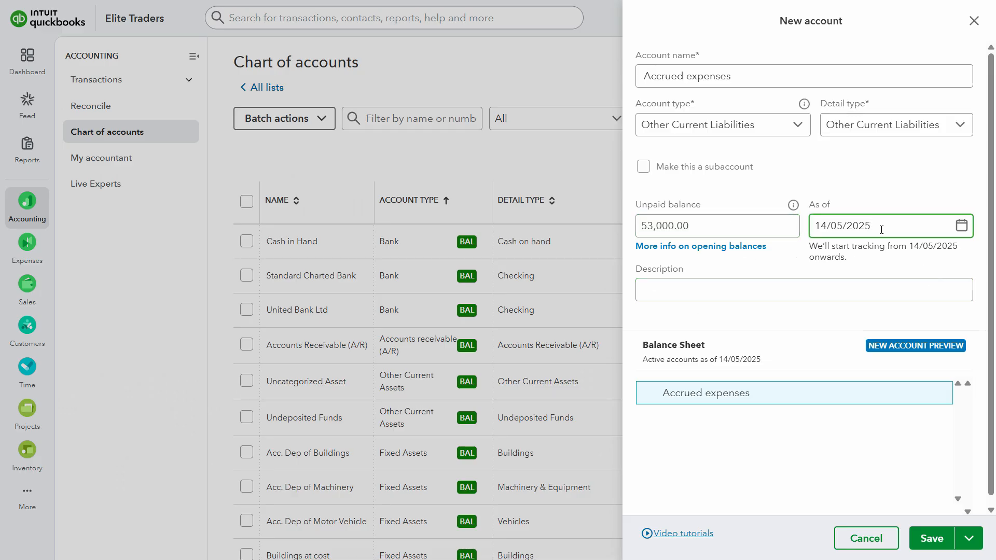
pyautogui.tripleClick(844, 229)
pyautogui.write('01/01/2025')
pyautogui.press('Tab')
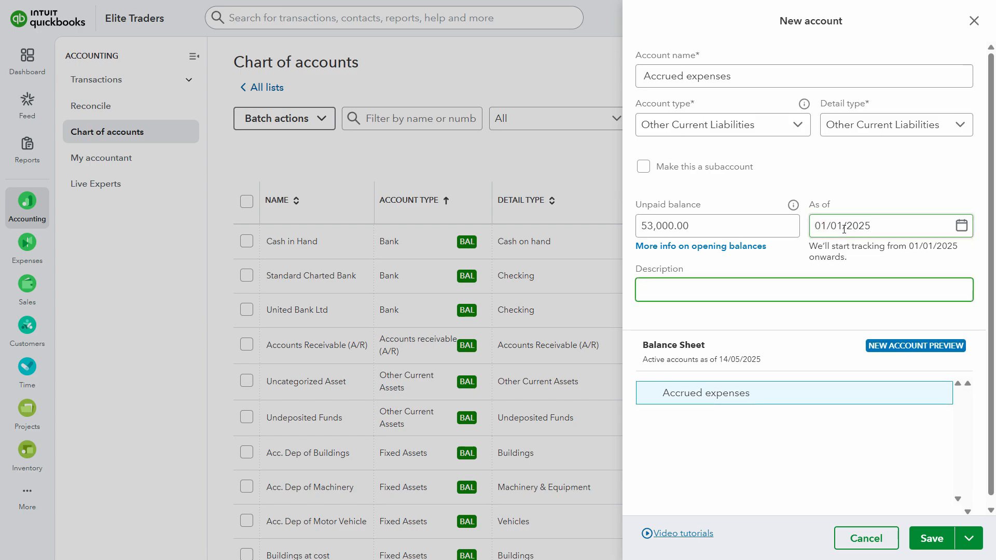
# Copy Accrued expenses from the assignment PDF into the account's description and save the new account
pyautogui.hotkey('alt', 'Tab')
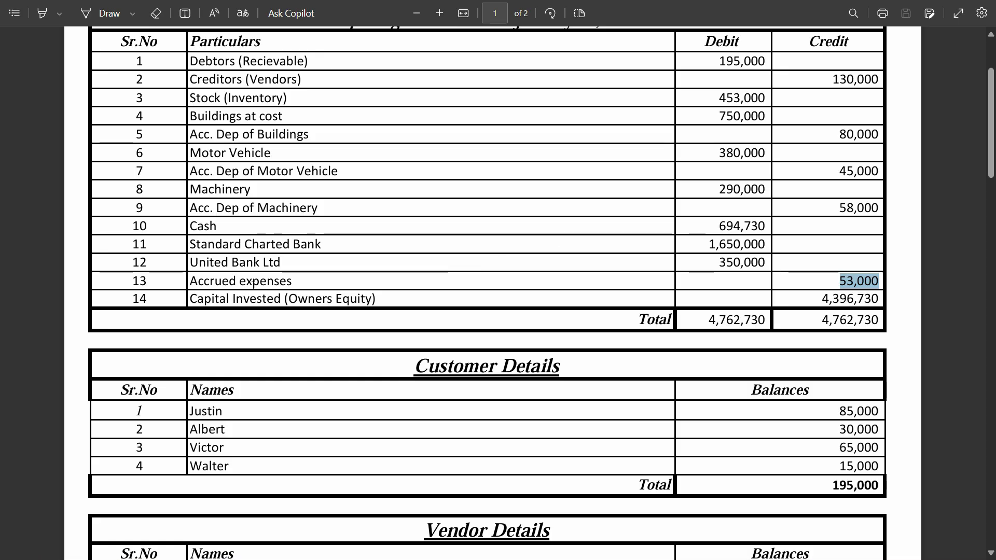
pyautogui.tripleClick(253, 283)
pyautogui.hotkey('alt', 'Tab')
pyautogui.click(678, 295)
pyautogui.hotkey('ctrl', 'v')
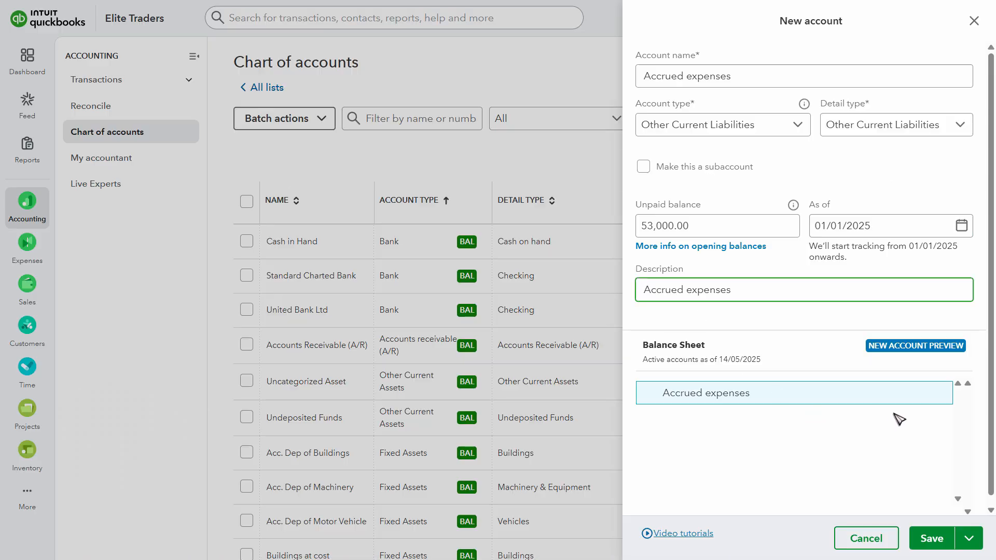
pyautogui.click(931, 539)
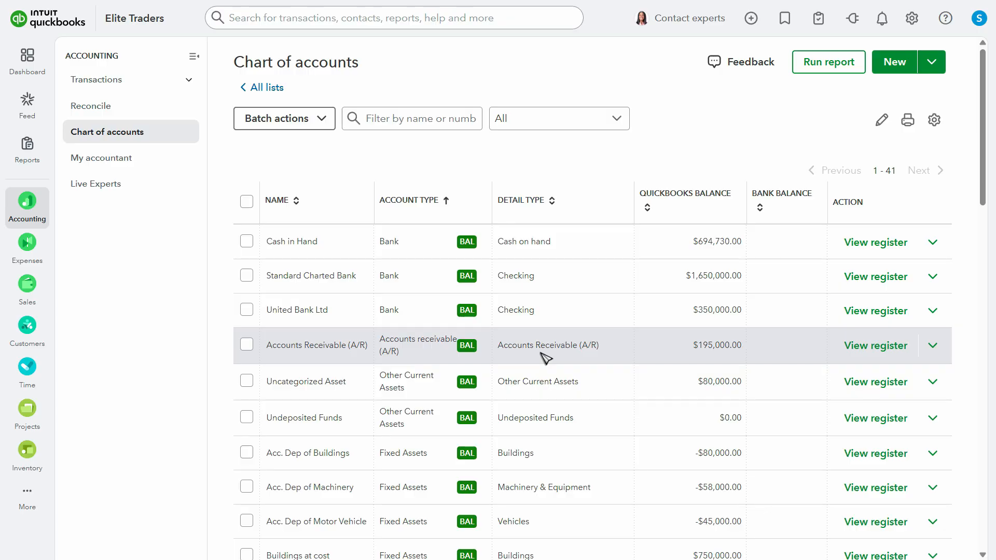
# Switch to the assignment PDF and review the Capital Invested (Owners Equity) entry and its credit balance
pyautogui.hotkey('alt', 'Tab')
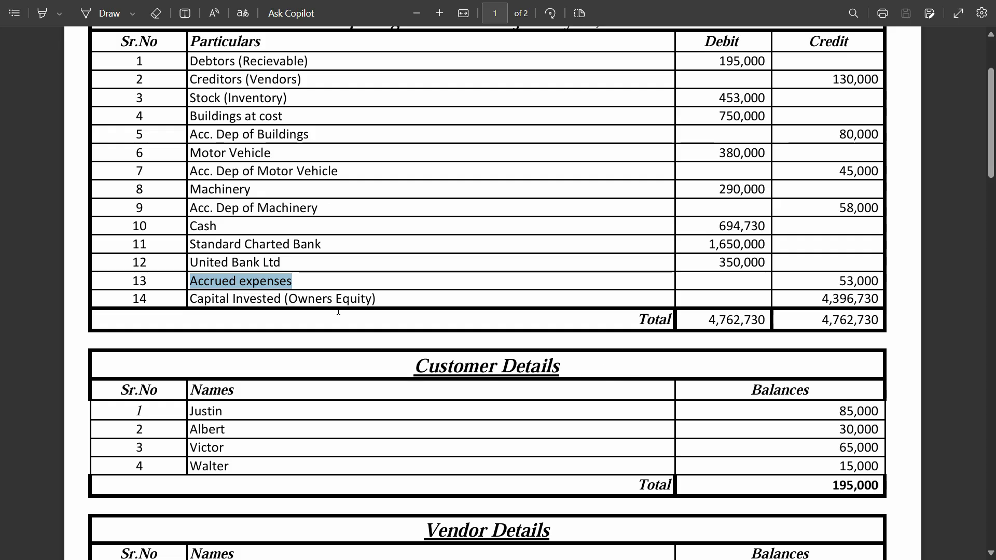
pyautogui.click(286, 299)
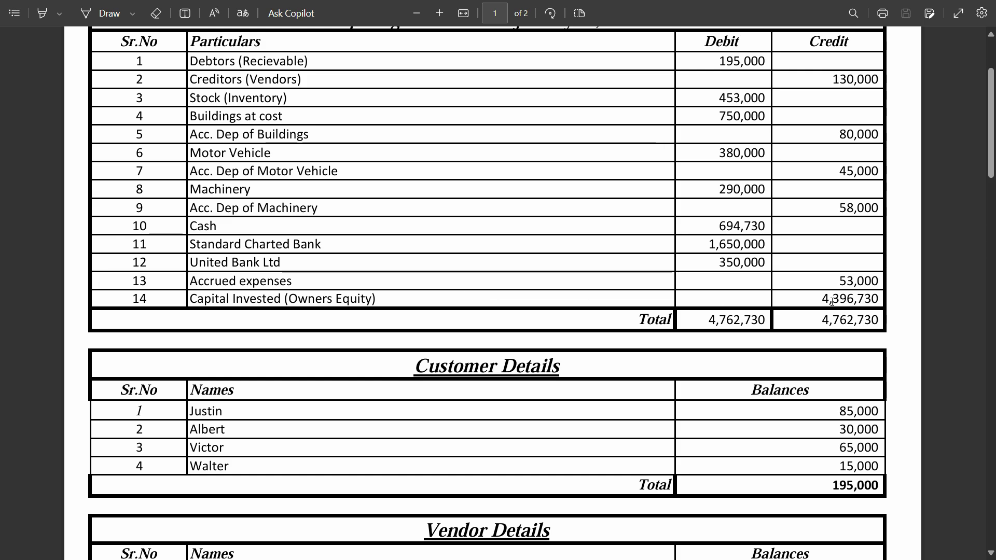
pyautogui.moveTo(839, 298); pyautogui.dragTo(867, 297)
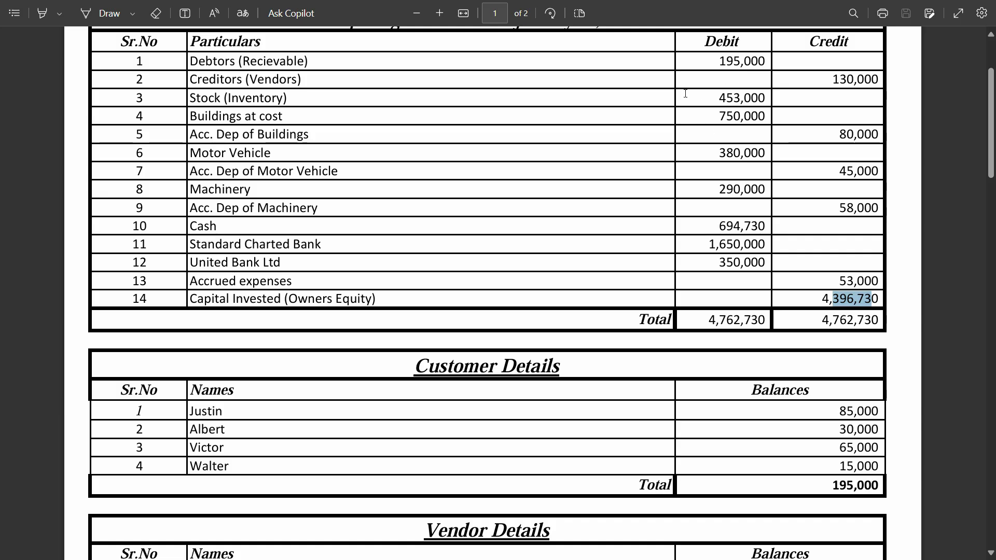
# Switch back to QuickBooks and open the standard reports list, dismissing the business reporting promotion
pyautogui.hotkey('alt', 'Tab')
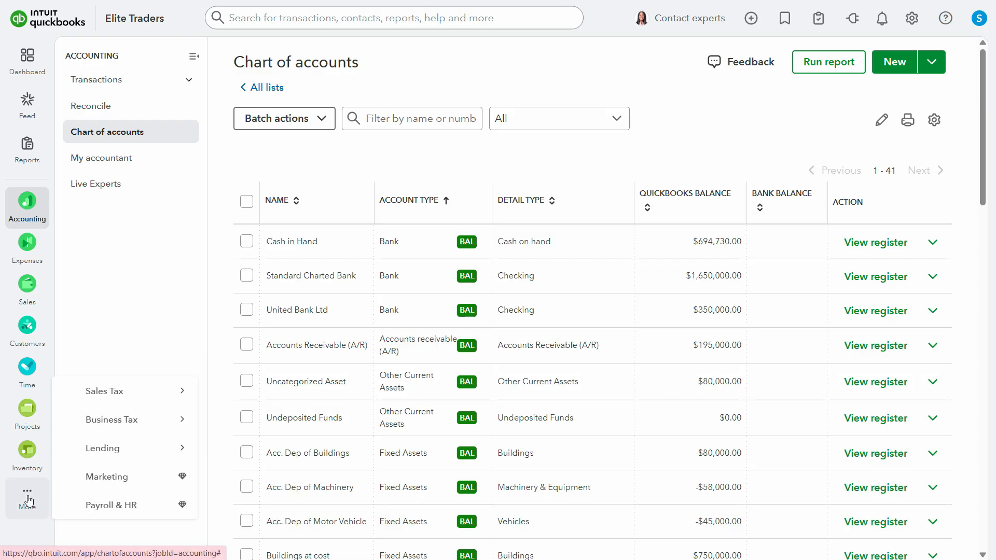
pyautogui.moveTo(28, 222)
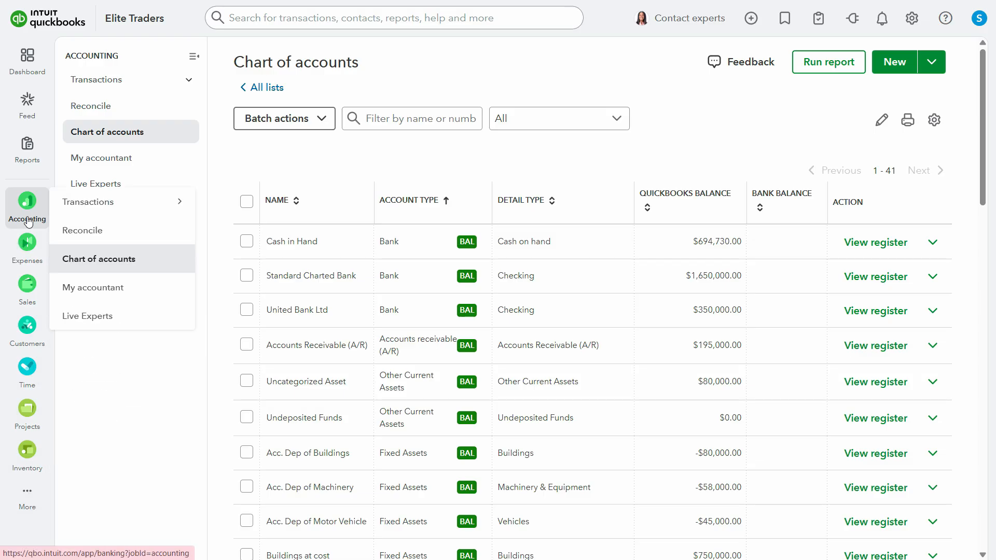
pyautogui.click(39, 160)
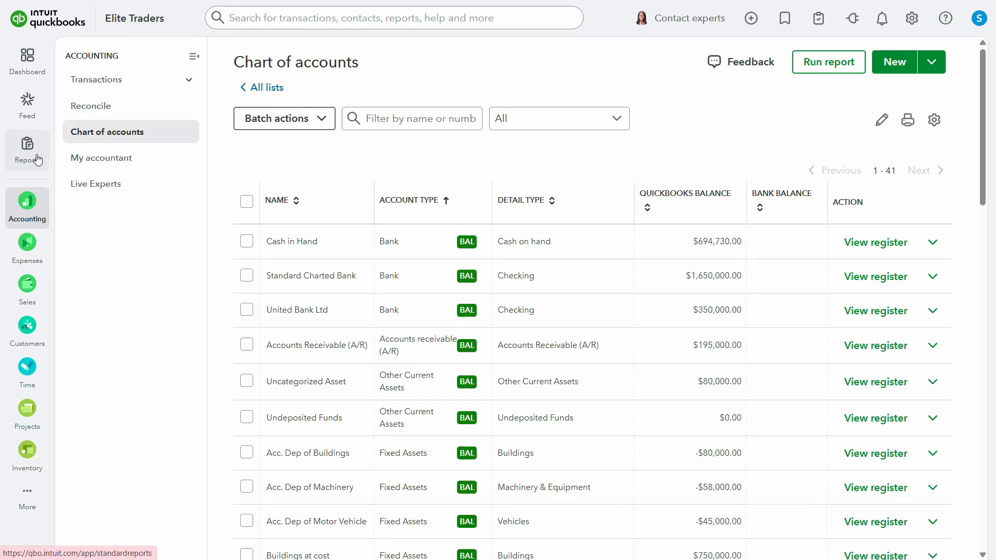
pyautogui.click(36, 159)
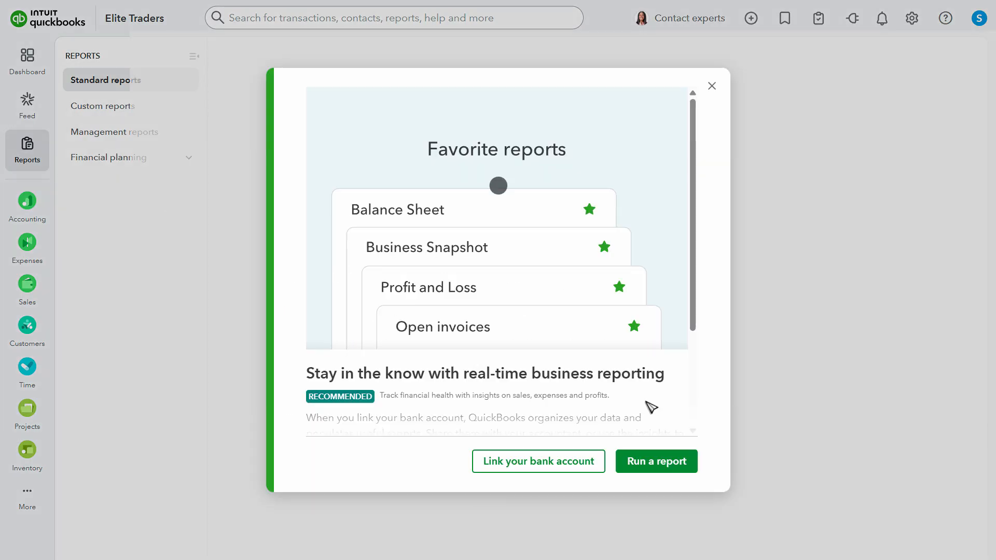
pyautogui.click(712, 86)
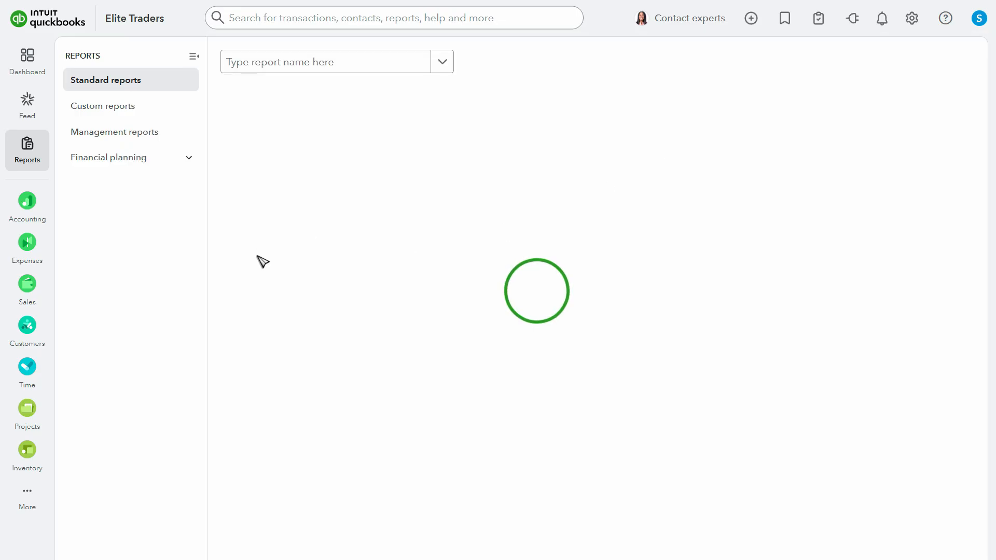
pyautogui.click(355, 70)
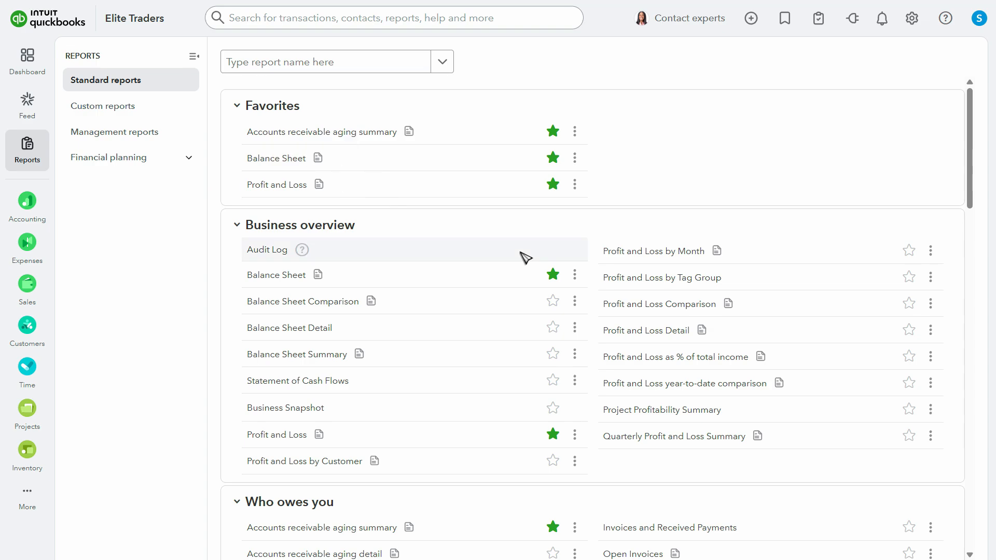
# Add the Trial Balance report from the For my accountant section to the favorite reports
pyautogui.scroll(-6, 523, 257)
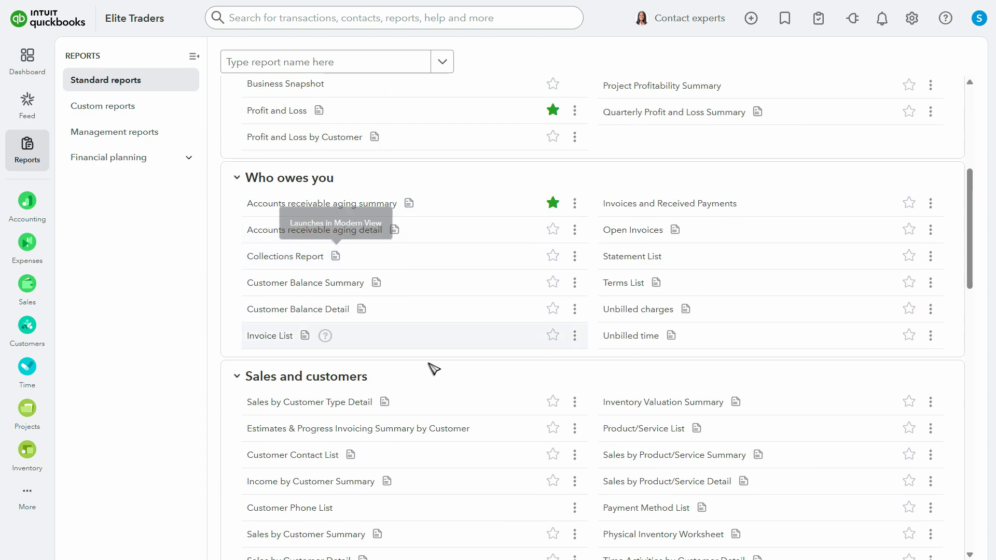
pyautogui.scroll(-19, 429, 363)
pyautogui.scroll(-2, 519, 381)
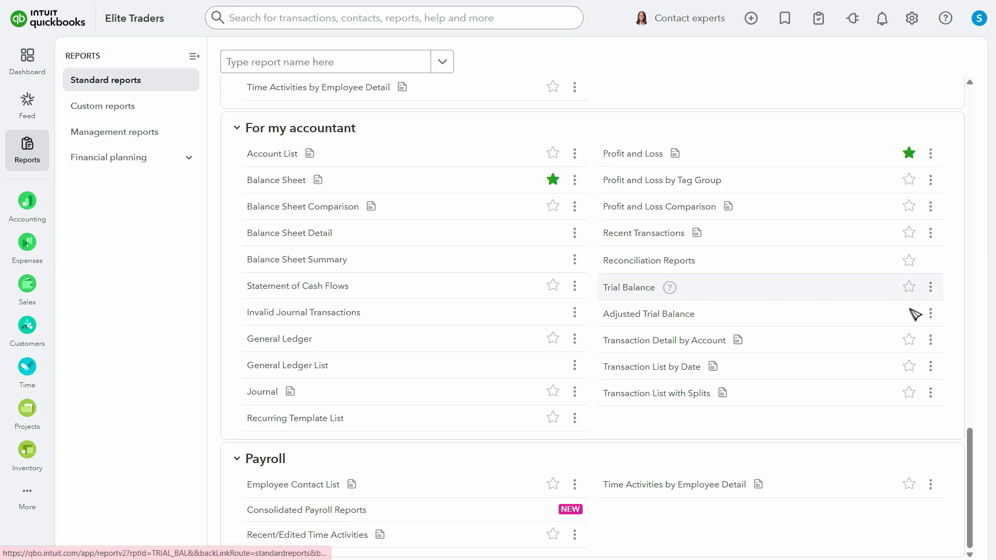
pyautogui.click(909, 291)
pyautogui.click(911, 293)
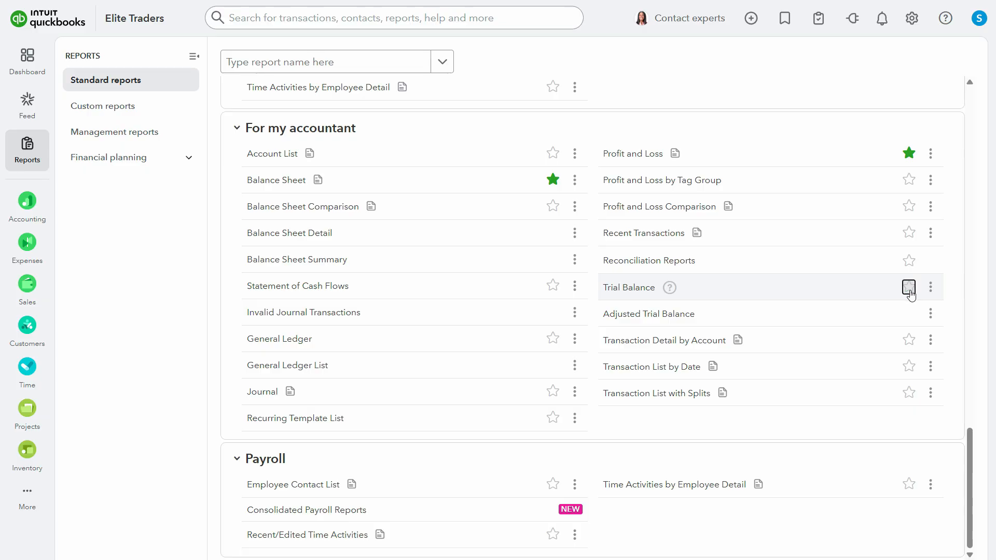
pyautogui.click(908, 293)
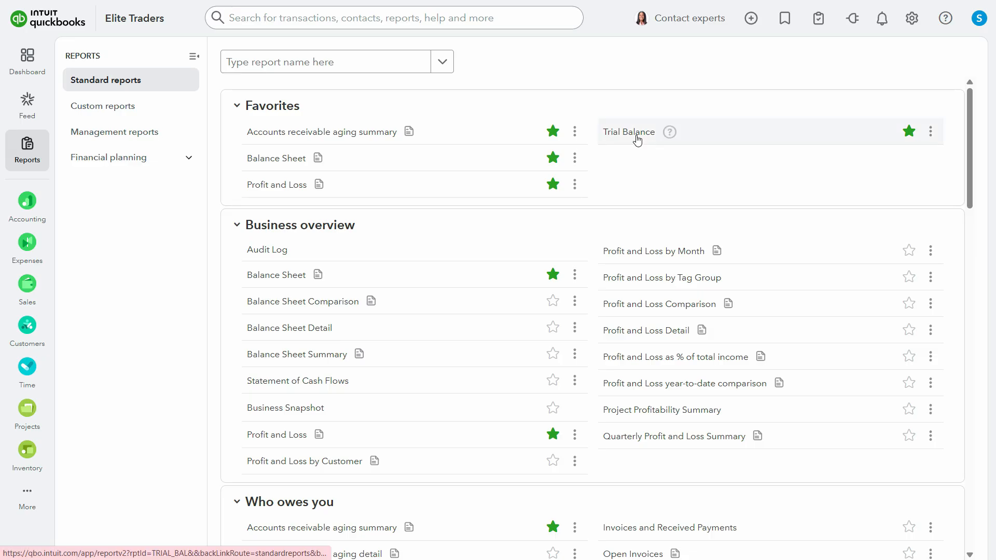
# Open the Trial Balance report from the favorites and run it for the period 01/01/2025 to 31/01/2025
pyautogui.click(638, 136)
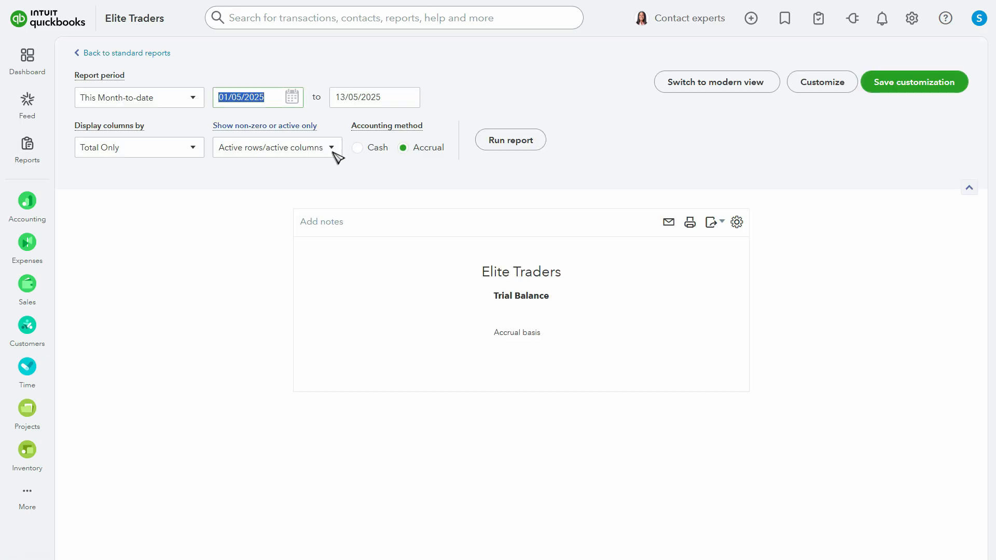
pyautogui.write('0')
pyautogui.write('1/01')
pyautogui.press('Tab')
pyautogui.write('3')
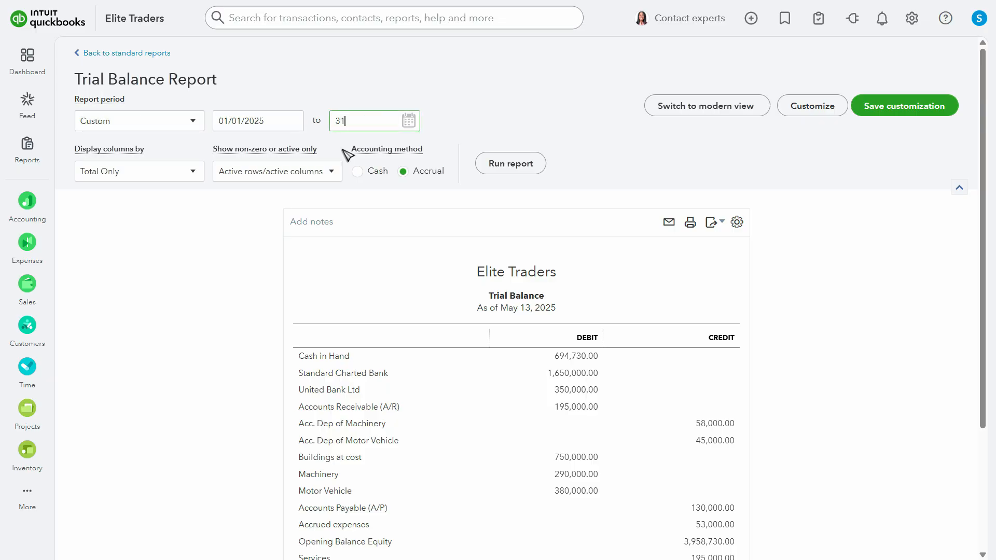
pyautogui.press('Tab')
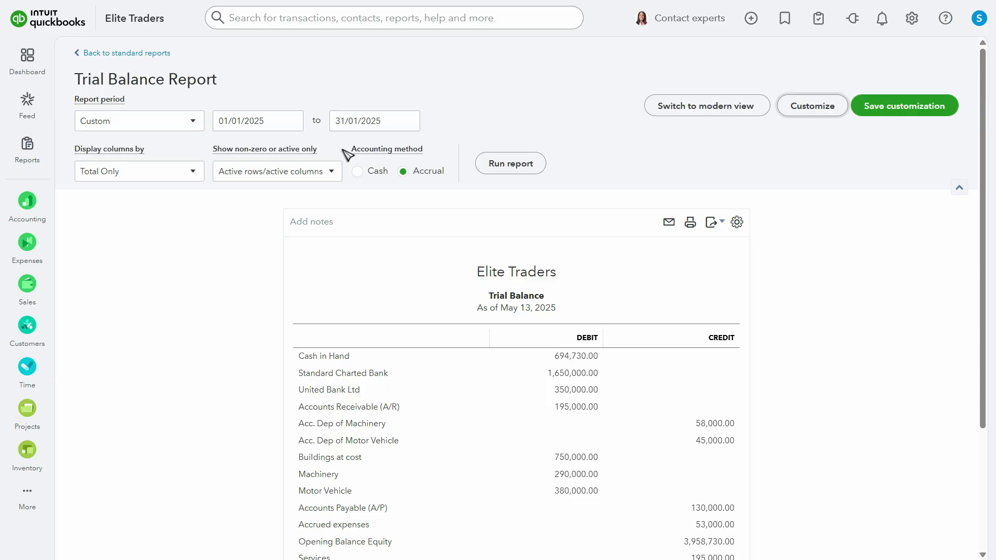
pyautogui.click(504, 165)
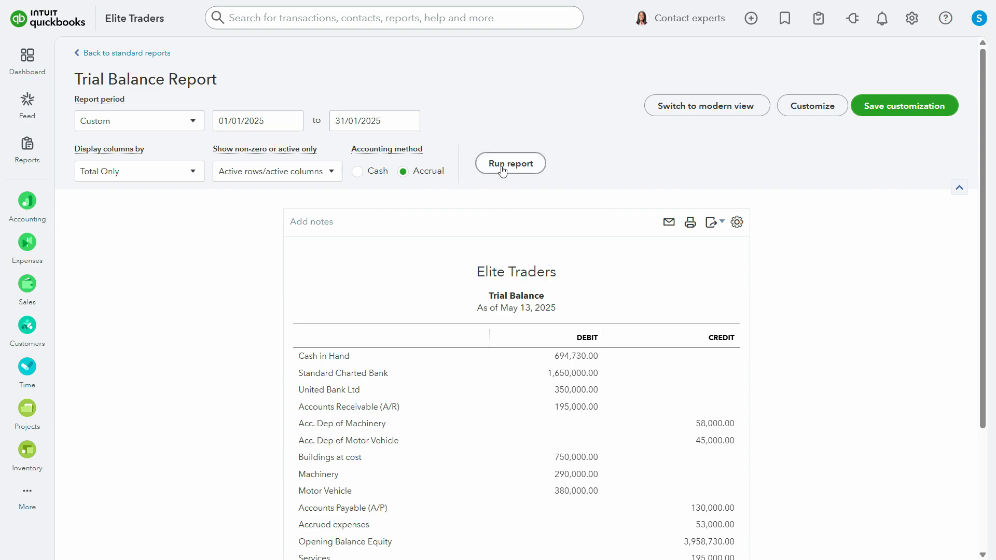
# Compare the trial balance report's accounts and totals with the opening balances table in the assignment PDF
pyautogui.scroll(-3, 608, 203)
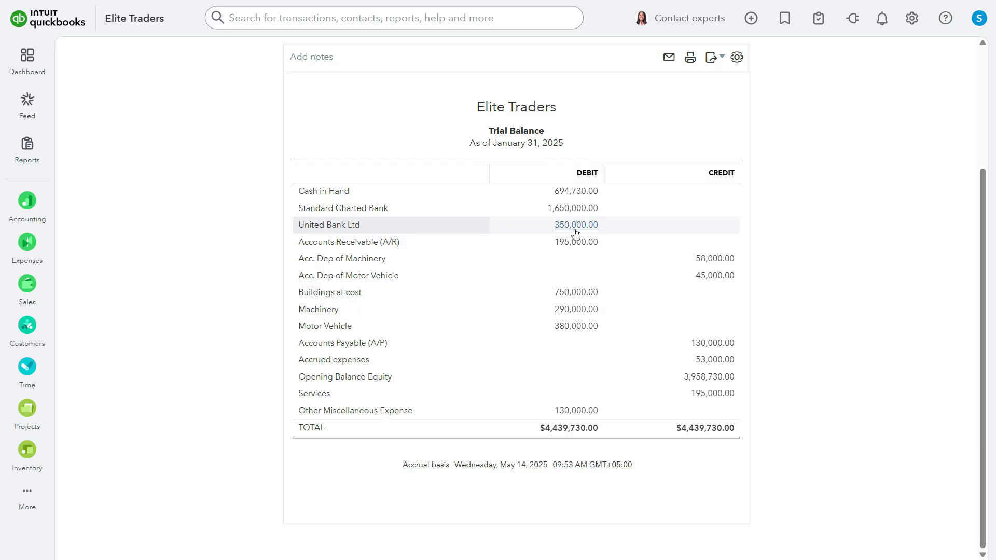
pyautogui.hotkey('alt', 'Tab')
pyautogui.scroll(2, 414, 229)
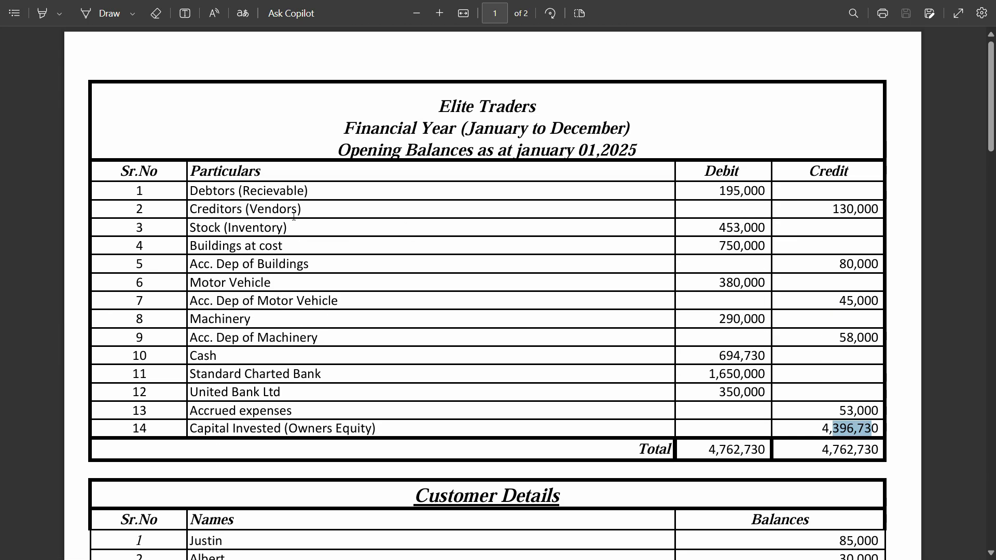
pyautogui.hotkey('alt', 'Tab')
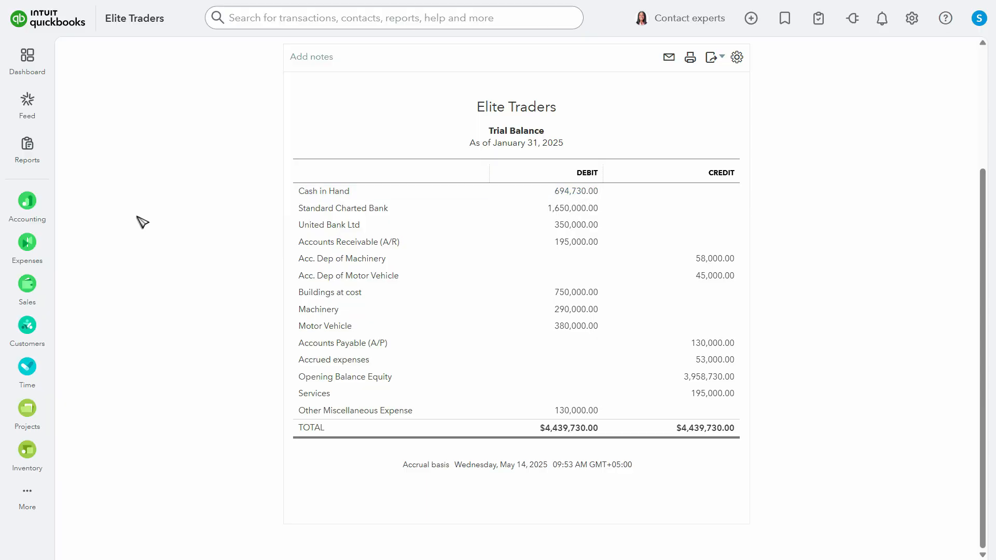
# Switch to the assignment PDF and highlight Cash in the opening balances table in yellow
pyautogui.hotkey('alt', 'Tab')
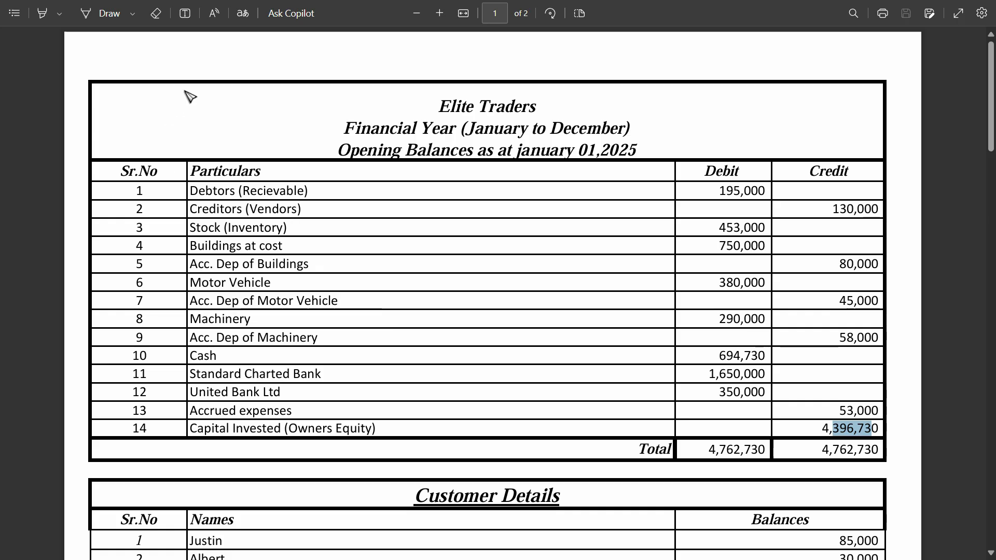
pyautogui.click(42, 13)
pyautogui.moveTo(190, 356); pyautogui.dragTo(217, 356)
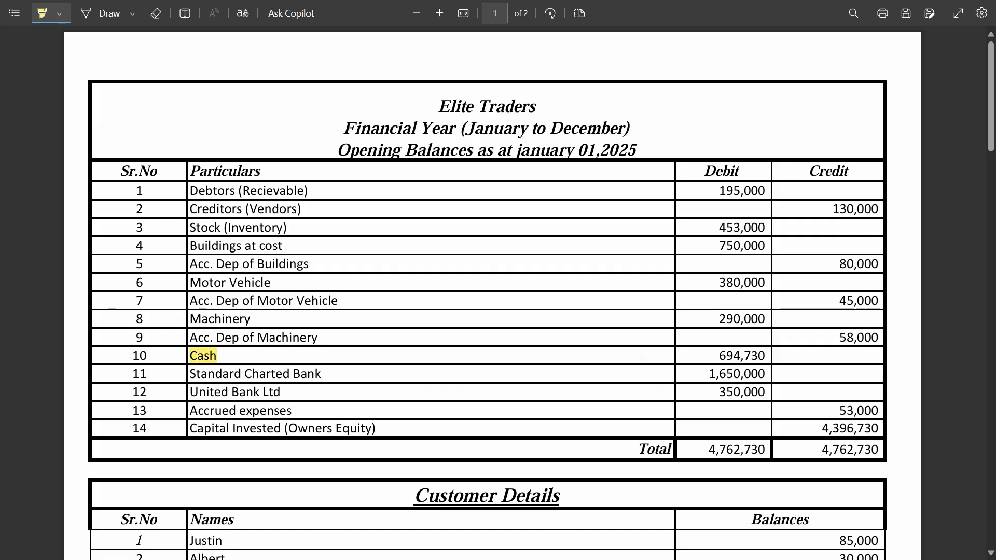
# Highlight the Cash amount and the Standard Charted Bank name and amount in the assignment PDF after checking them against the trial balance
pyautogui.moveTo(718, 358); pyautogui.dragTo(765, 358)
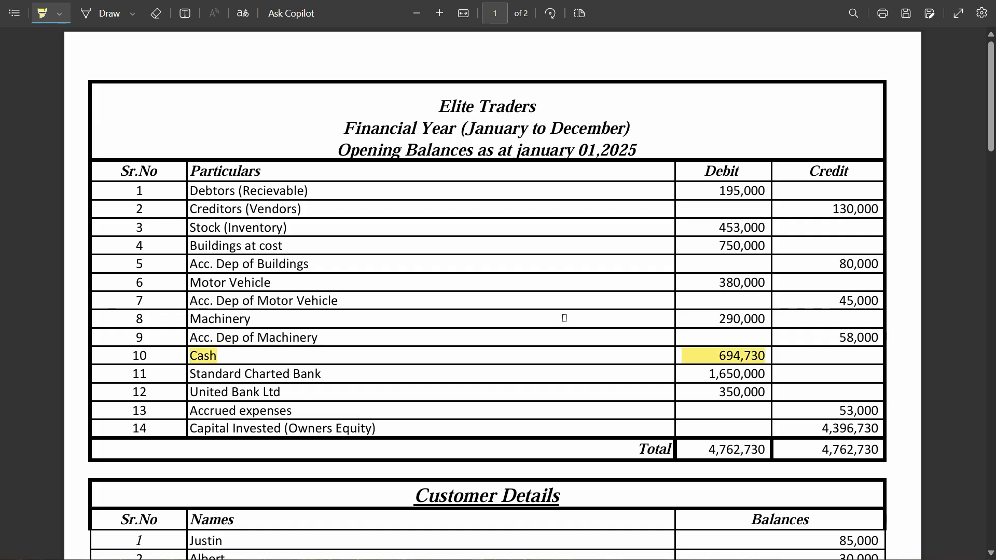
pyautogui.hotkey('alt', 'Tab')
pyautogui.hotkey('alt', 'Tab')
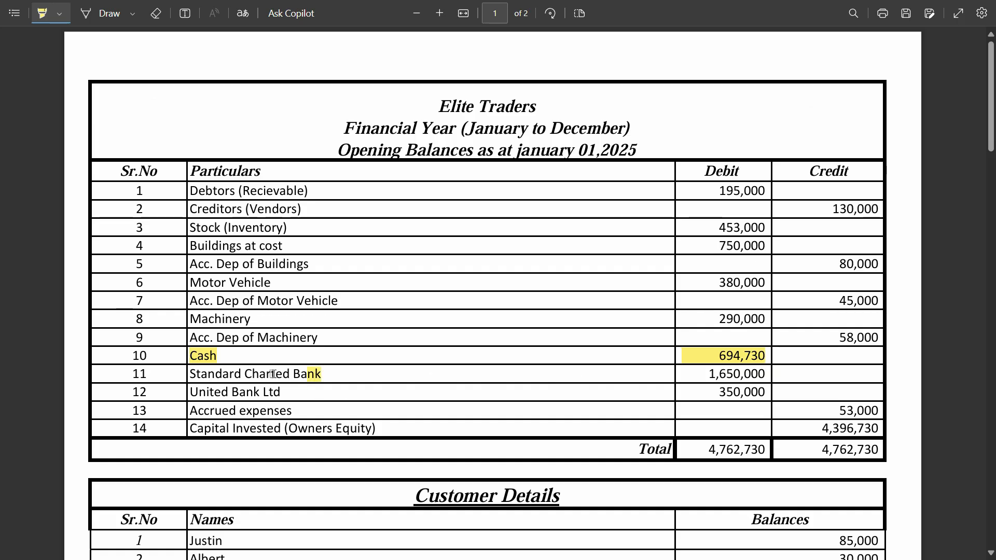
pyautogui.moveTo(293, 373); pyautogui.dragTo(196, 374)
pyautogui.moveTo(707, 375); pyautogui.dragTo(764, 375)
# Check United Bank Ltd in the trial balance and highlight its PDF row, erasing stray highlighting from Accrued expenses and Capital Invested
pyautogui.hotkey('alt', 'Tab')
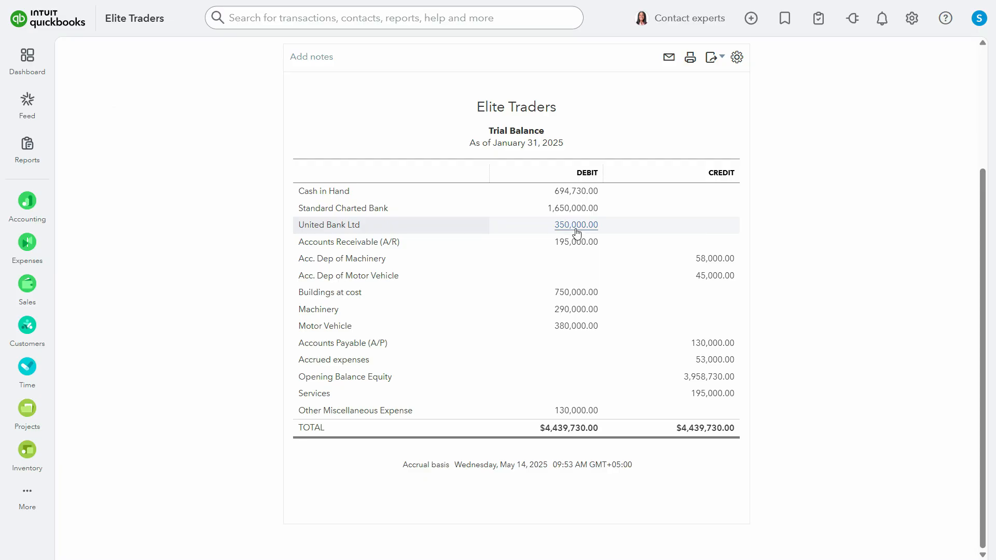
pyautogui.hotkey('alt', 'Tab')
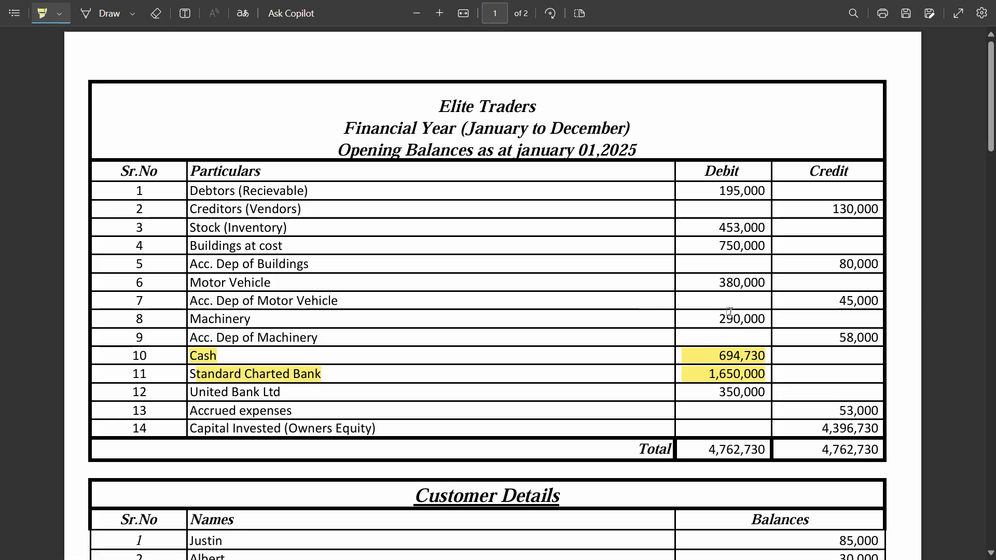
pyautogui.moveTo(715, 397); pyautogui.dragTo(742, 394)
pyautogui.moveTo(289, 396); pyautogui.dragTo(221, 393)
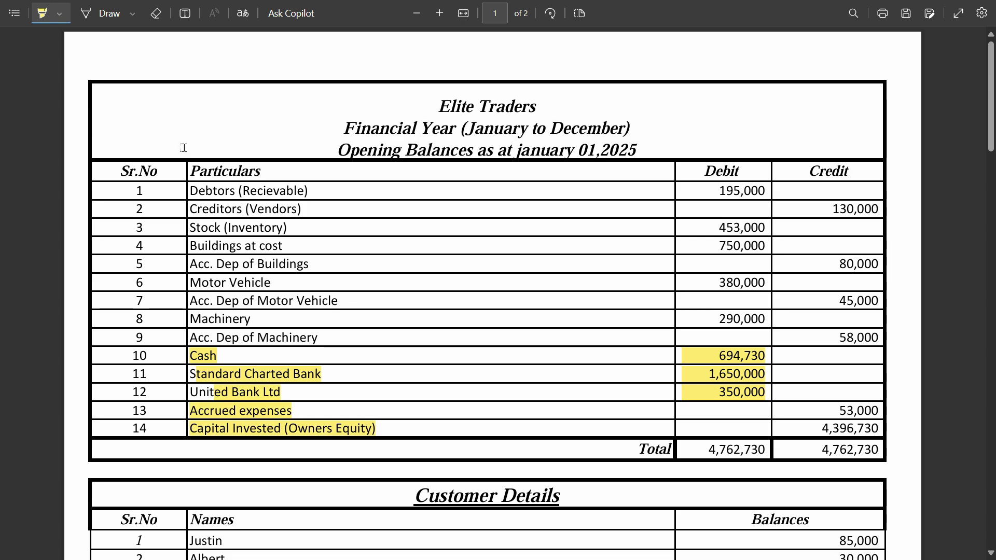
pyautogui.click(155, 13)
pyautogui.moveTo(287, 401); pyautogui.dragTo(278, 426)
# Check Accounts Receivable and Acc. Dep of Machinery in the trial balance and highlight the Debtors and Acc. Dep of Machinery rows in the PDF
pyautogui.hotkey('alt', 'Tab')
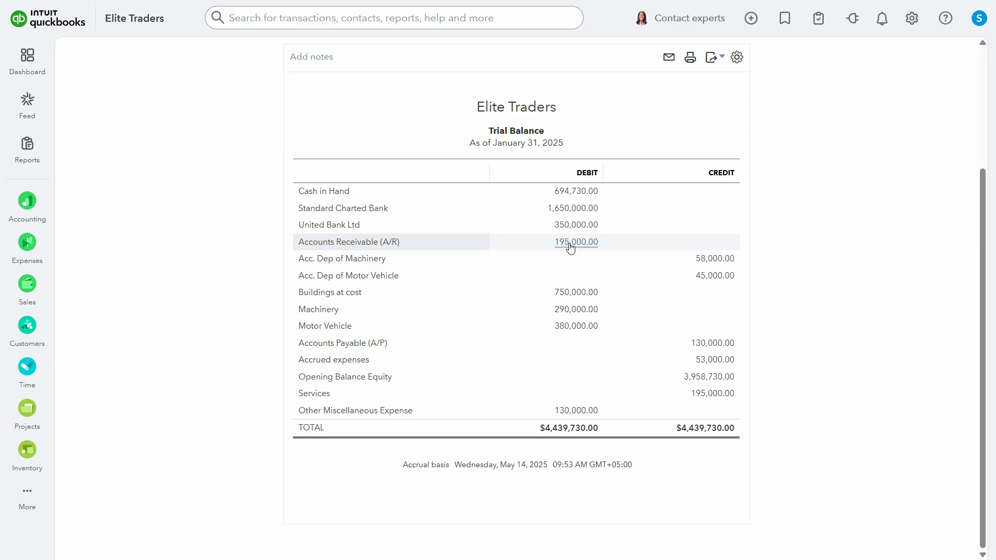
pyautogui.hotkey('alt', 'Tab')
pyautogui.moveTo(764, 191); pyautogui.dragTo(720, 191)
pyautogui.hotkey('alt', 'Tab')
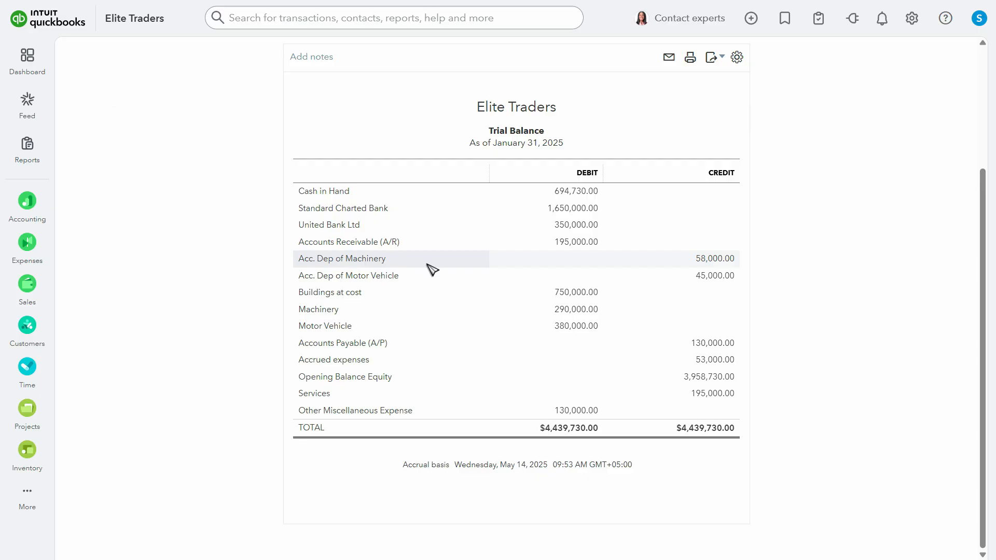
pyautogui.hotkey('alt', 'Tab')
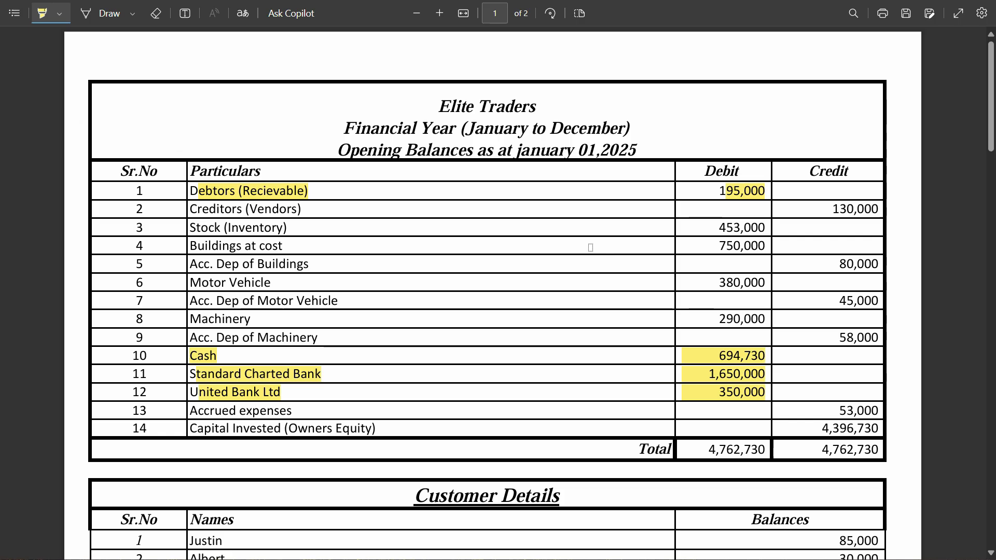
pyautogui.moveTo(876, 337); pyautogui.dragTo(779, 338)
pyautogui.moveTo(317, 338); pyautogui.dragTo(226, 338)
# Check Acc. Dep of Motor Vehicle and Buildings at cost in the trial balance and highlight both rows in the PDF
pyautogui.hotkey('alt', 'Tab')
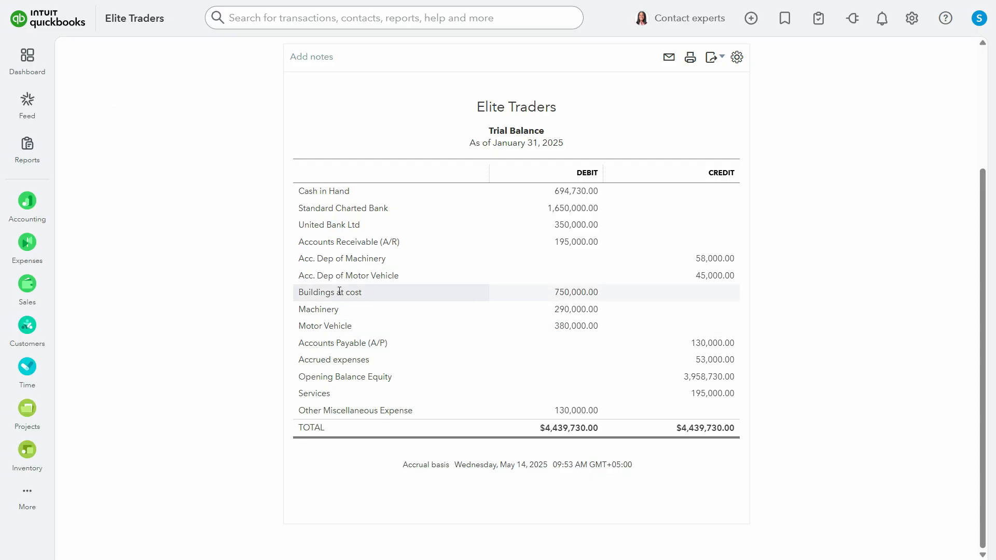
pyautogui.hotkey('alt', 'Tab')
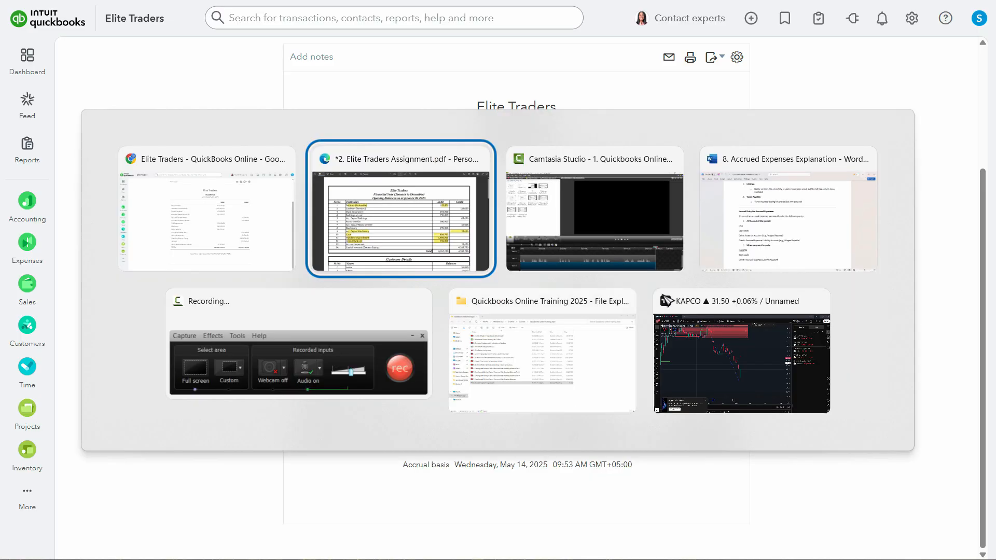
pyautogui.moveTo(874, 302); pyautogui.dragTo(195, 303)
pyautogui.hotkey('alt', 'Tab')
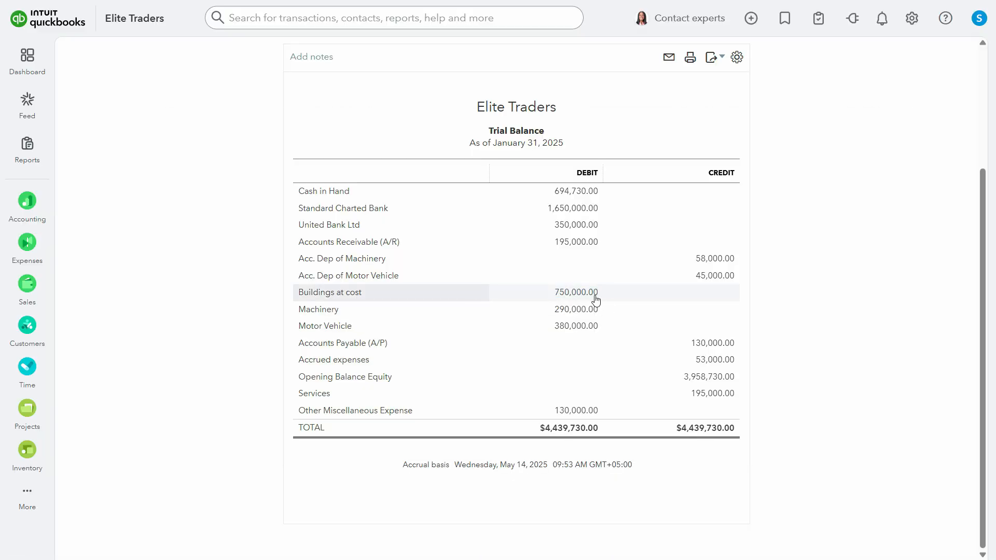
pyautogui.hotkey('alt', 'Tab')
pyautogui.moveTo(766, 245); pyautogui.dragTo(193, 246)
# Check Machinery and Motor Vehicle in the trial balance and highlight both rows in the PDF's opening balances table
pyautogui.hotkey('alt', 'Tab')
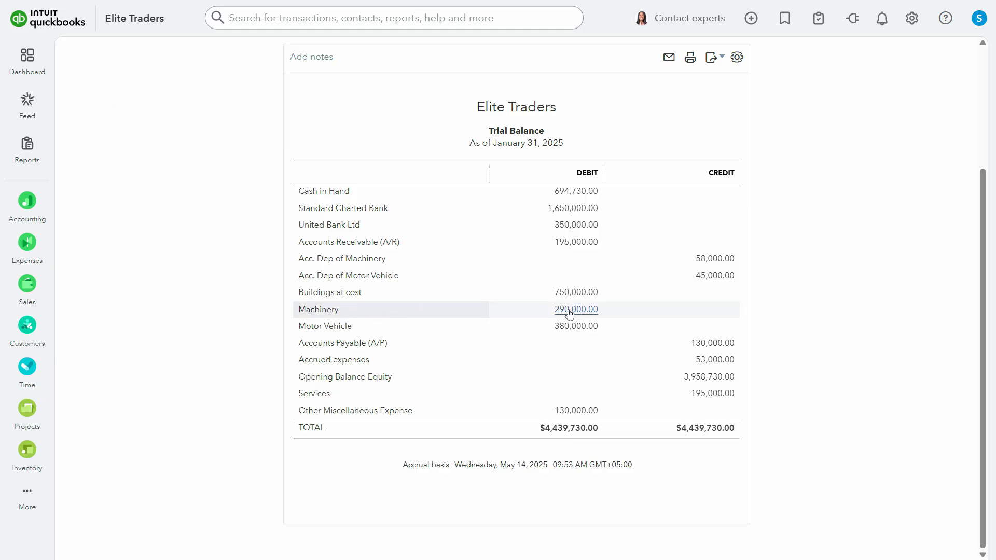
pyautogui.hotkey('alt', 'Tab')
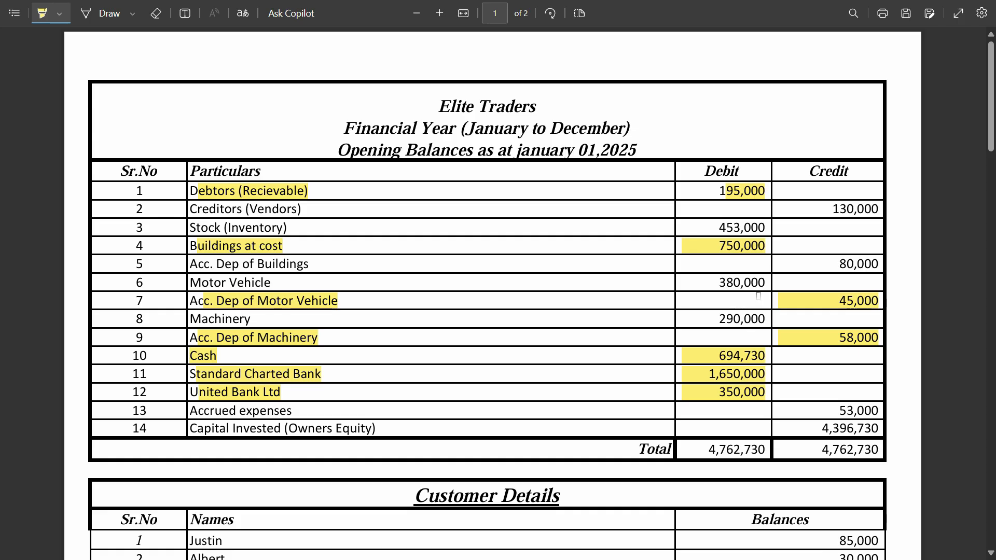
pyautogui.moveTo(761, 318); pyautogui.dragTo(197, 319)
pyautogui.hotkey('alt', 'Tab')
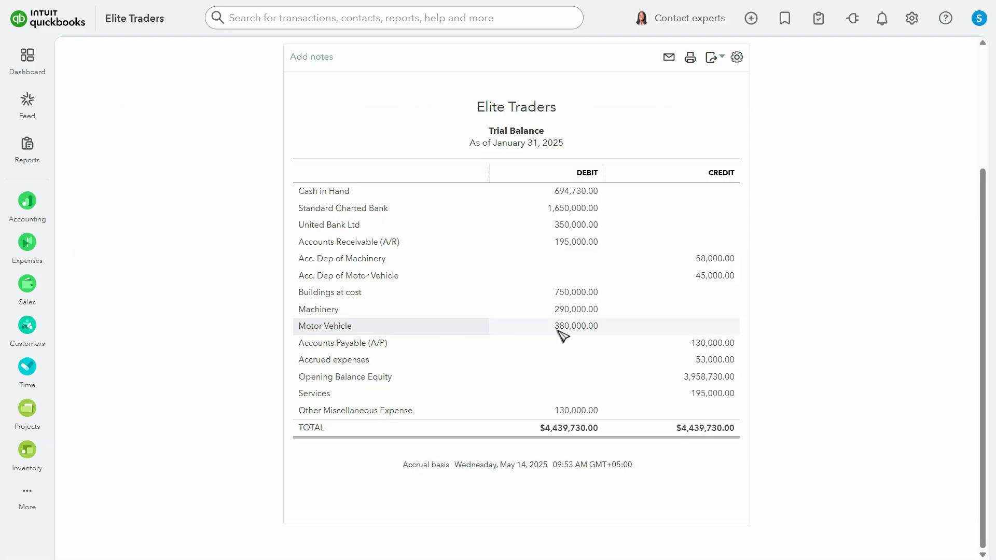
pyautogui.hotkey('alt', 'Tab')
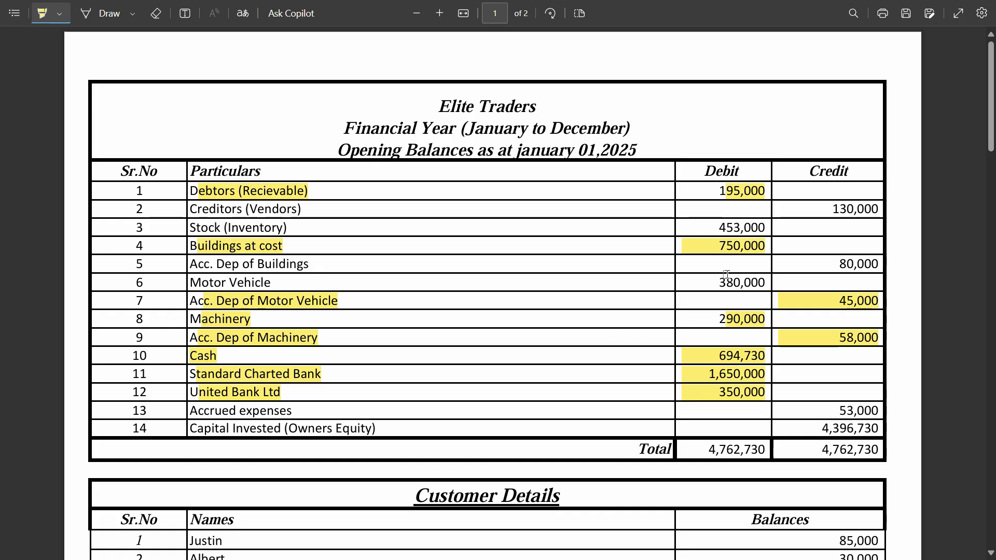
pyautogui.moveTo(753, 285); pyautogui.dragTo(197, 283)
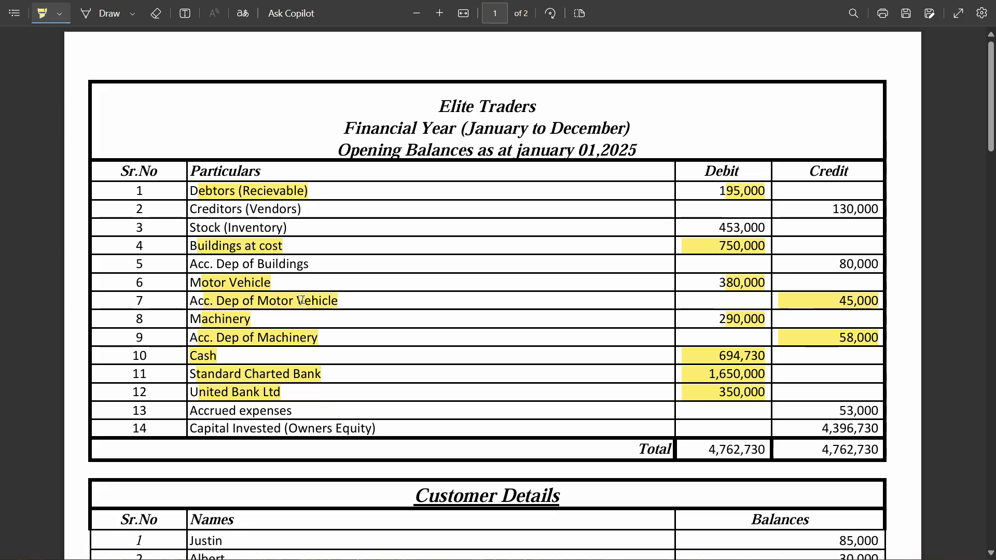
# Check Accounts Payable and Accrued expenses in the trial balance and highlight the Creditors and Accrued expenses rows in the PDF
pyautogui.hotkey('alt', 'Tab')
pyautogui.hotkey('alt', 'Tab')
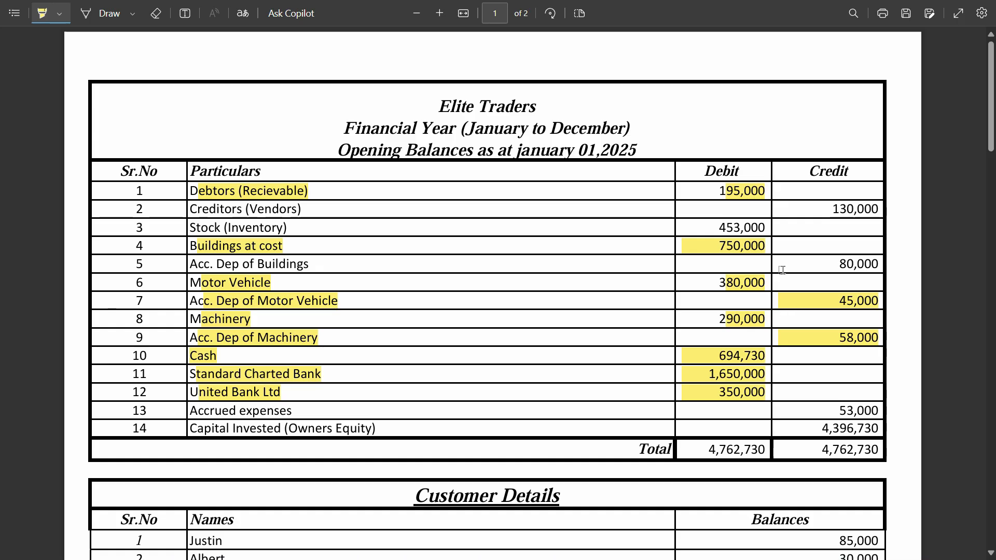
pyautogui.moveTo(836, 210); pyautogui.dragTo(863, 209)
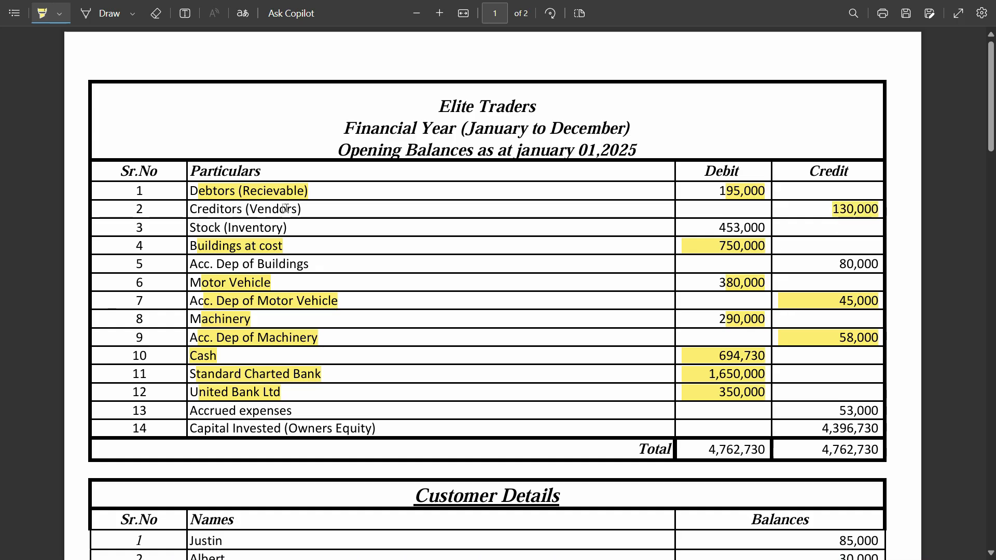
pyautogui.moveTo(302, 208); pyautogui.dragTo(193, 210)
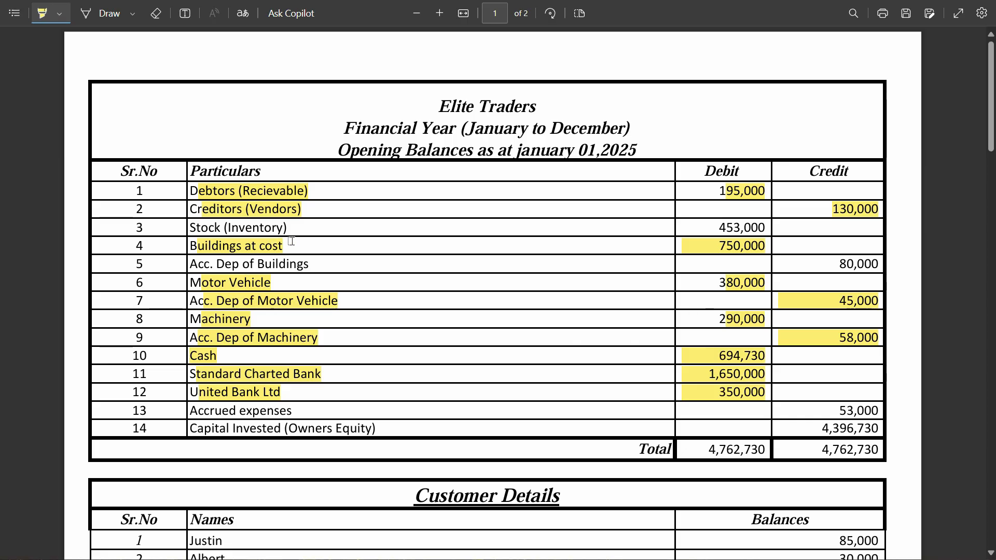
pyautogui.hotkey('alt', 'Tab')
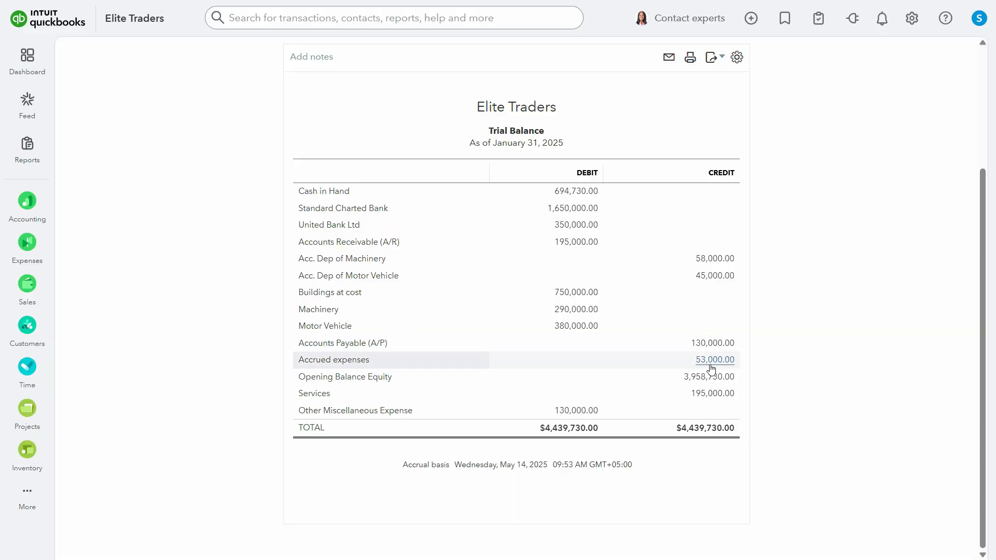
pyautogui.hotkey('alt', 'Tab')
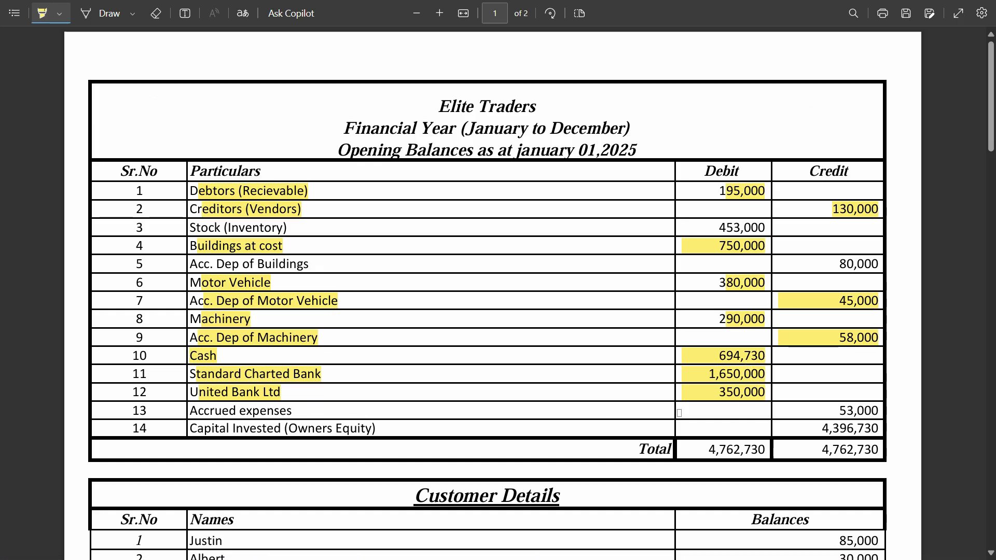
pyautogui.moveTo(876, 412); pyautogui.dragTo(780, 413)
# Compare the trial balance's Services and Other Miscellaneous Expense amounts with the Debtors and Creditors balances in the PDF
pyautogui.hotkey('alt', 'Tab')
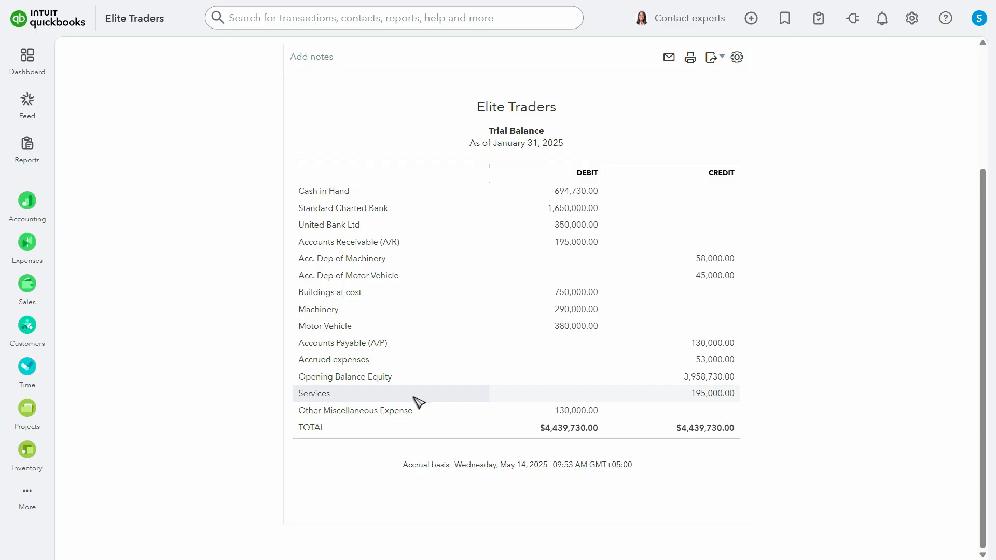
pyautogui.hotkey('alt', 'Tab')
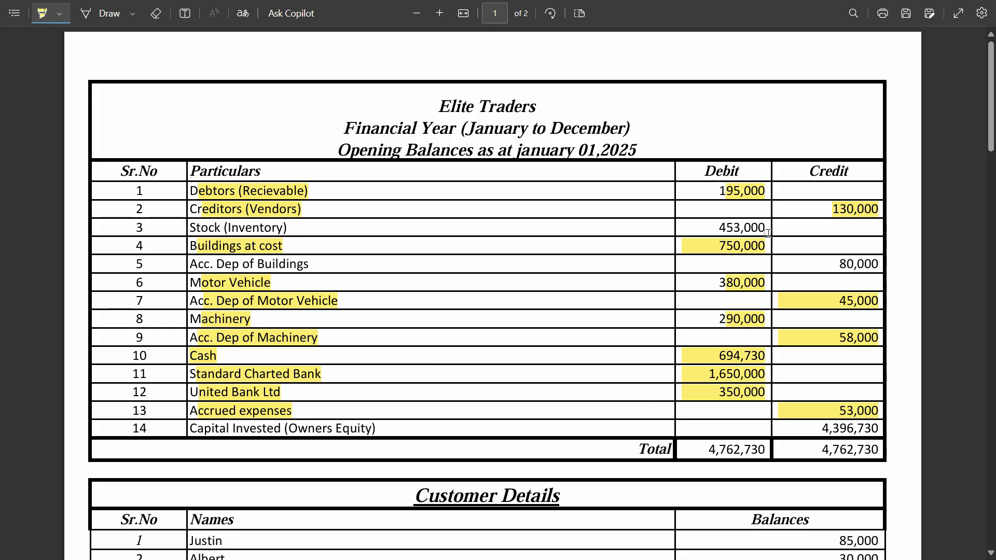
pyautogui.hotkey('alt', 'Tab')
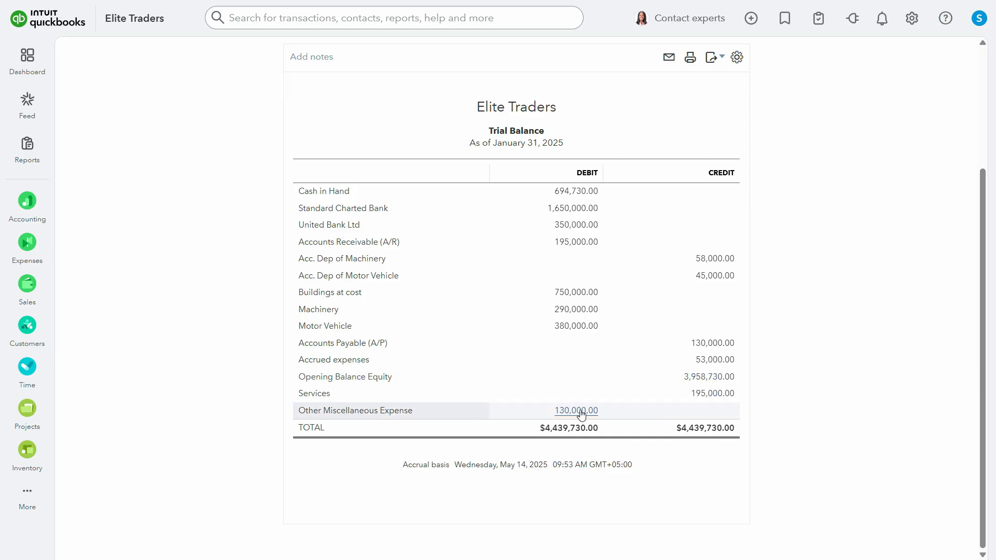
pyautogui.hotkey('alt', 'Tab')
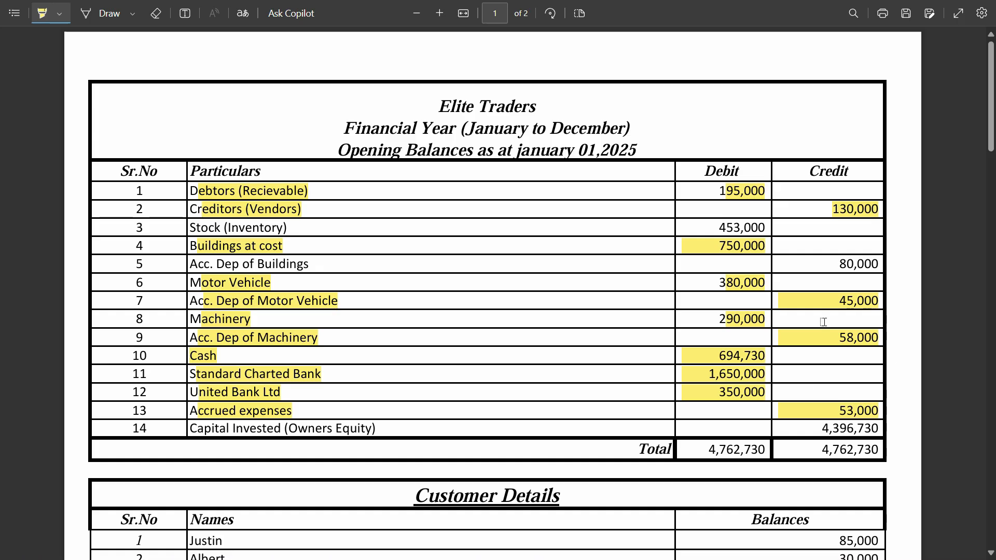
pyautogui.hotkey('alt', 'Tab')
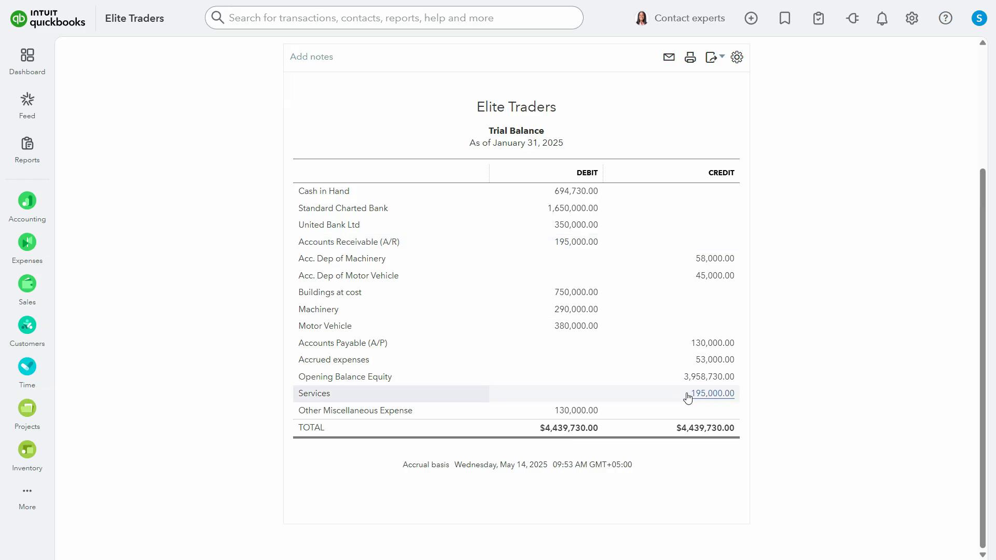
pyautogui.hotkey('alt', 'Tab')
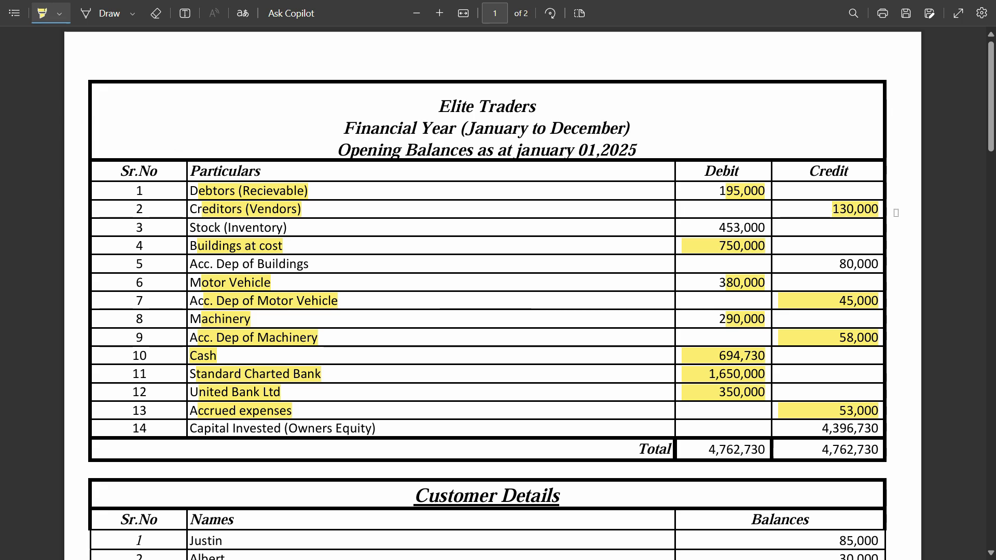
pyautogui.hotkey('alt', 'Tab')
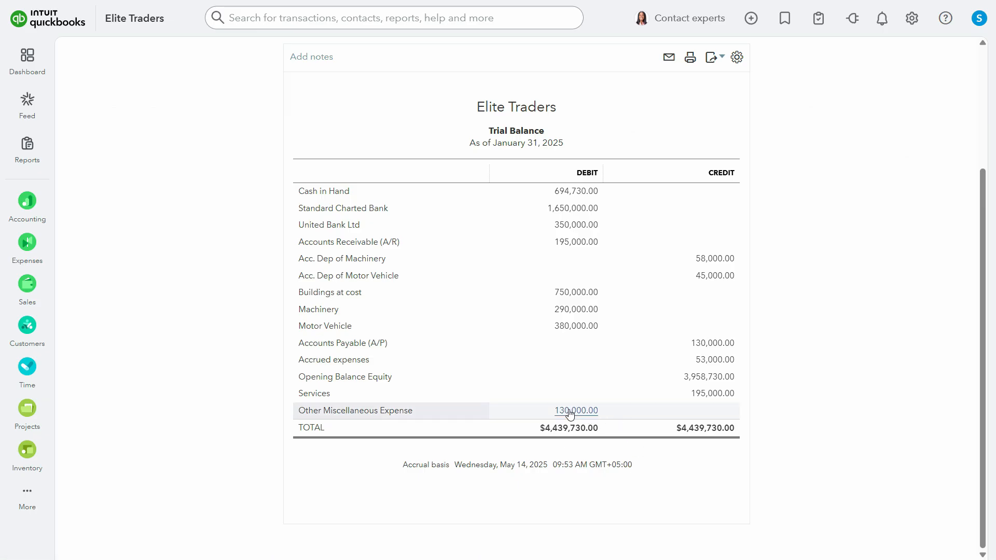
# Drill into the trial balance's Services amount and open the 85,000 opening-balance invoice, closing the invoicing introduction and side panels
pyautogui.click(708, 399)
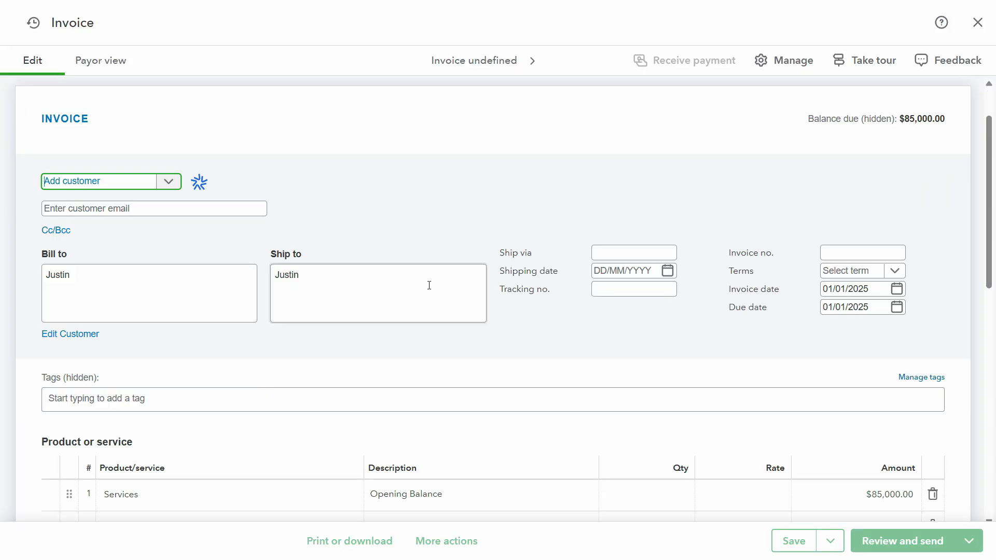
pyautogui.scroll(-3, 428, 290)
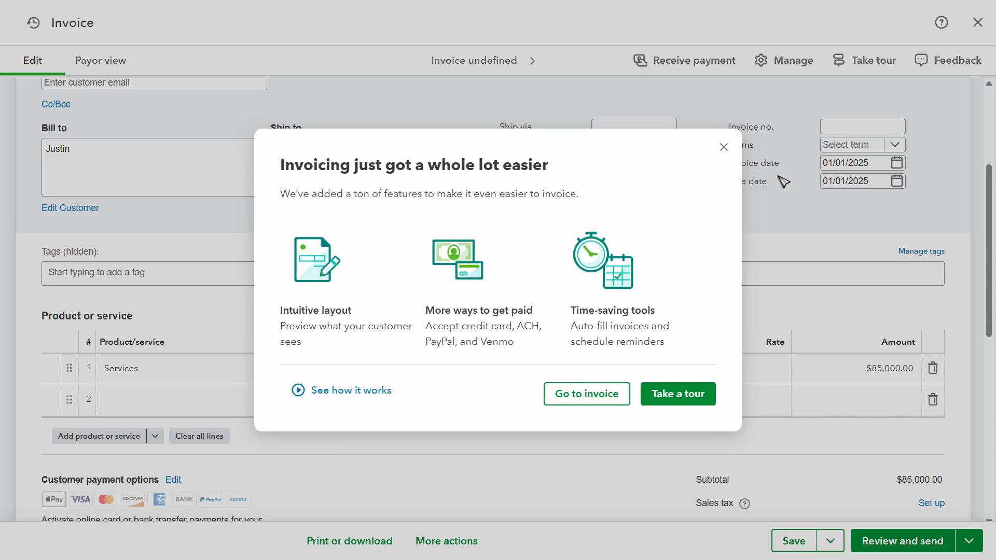
pyautogui.click(723, 147)
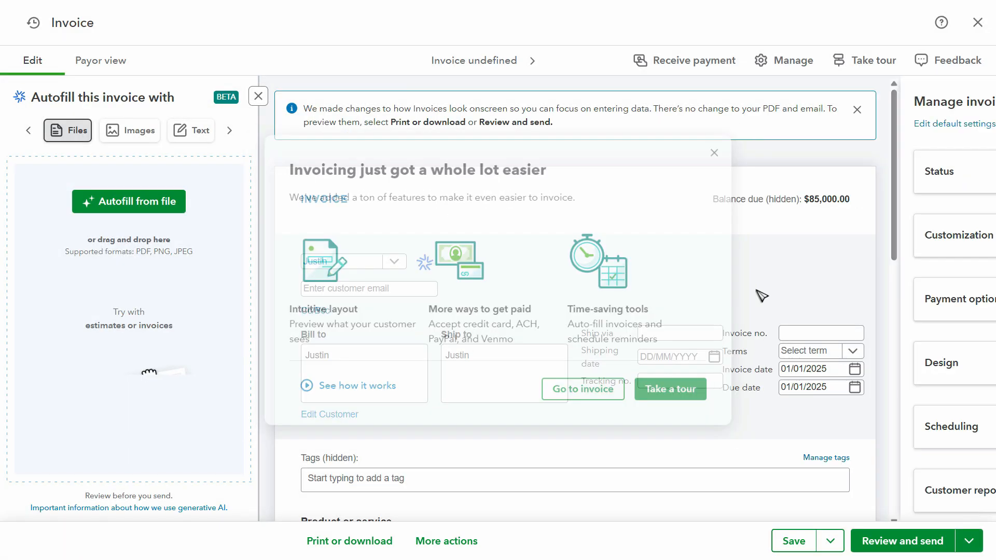
pyautogui.click(977, 103)
pyautogui.click(258, 96)
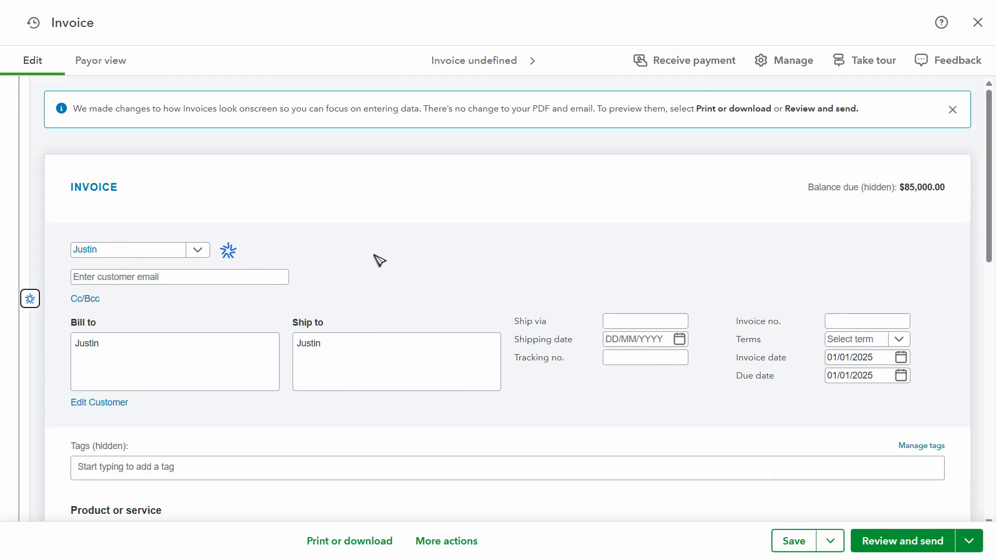
# Review the product/service selected on the invoice's Opening Balance line and the options available for it
pyautogui.scroll(-3, 413, 303)
pyautogui.click(187, 374)
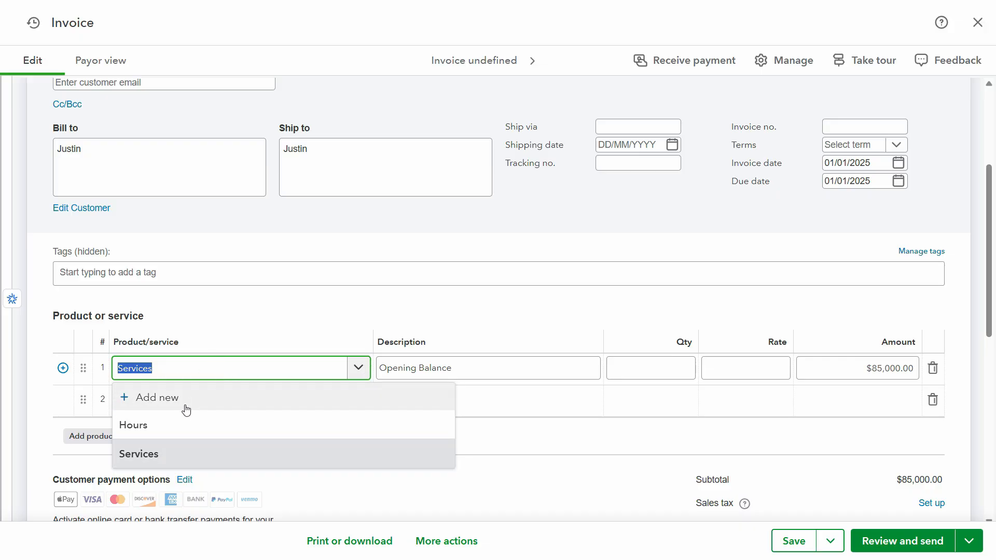
pyautogui.click(257, 316)
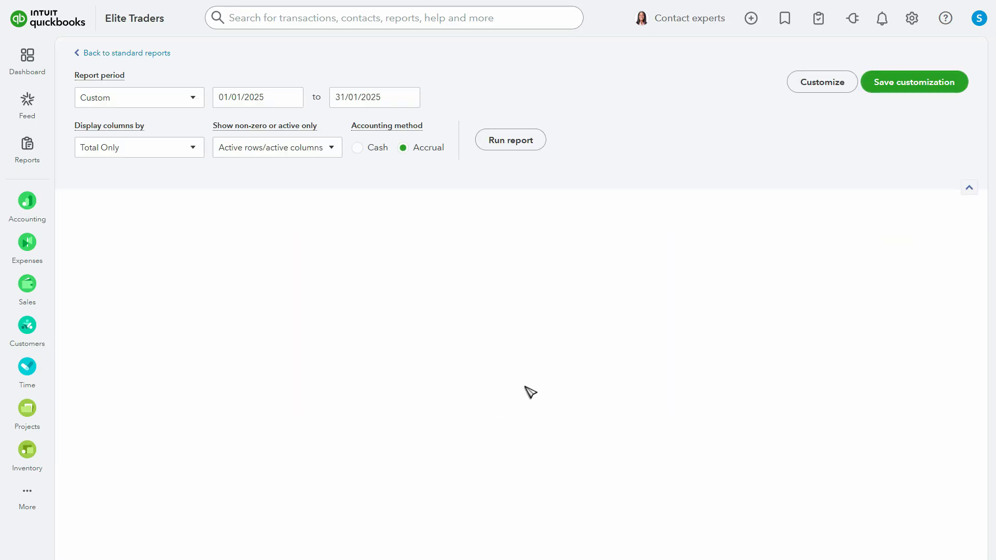
pyautogui.scroll(-3, 570, 392)
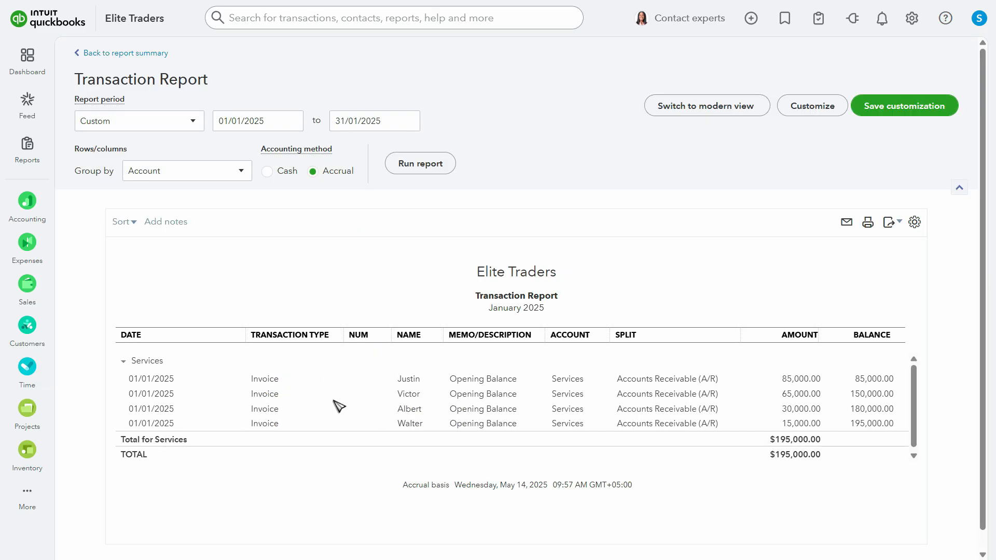
# Reopen the 85,000 opening-balance invoice and start adding a new service on its Opening Balance line
pyautogui.click(270, 384)
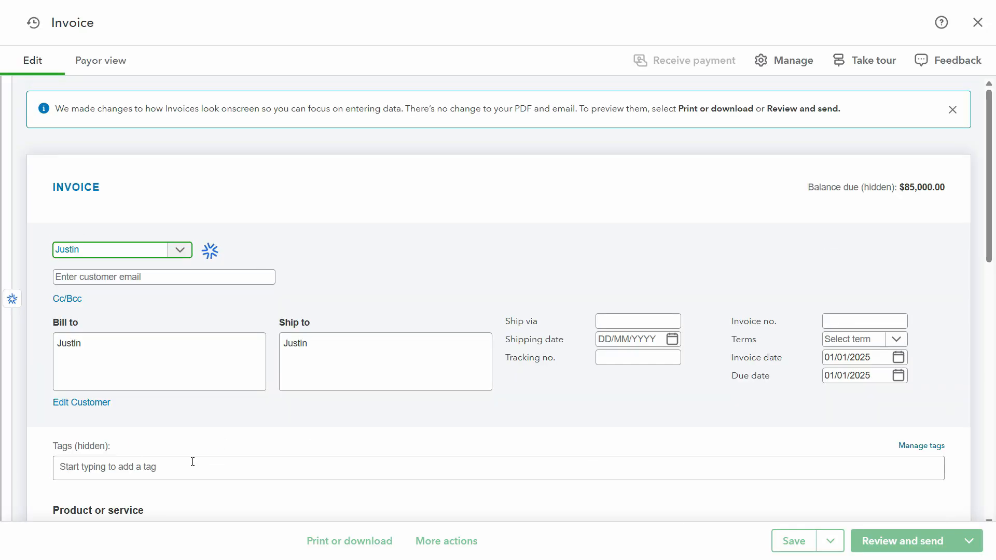
pyautogui.scroll(-12, 207, 460)
pyautogui.scroll(5, 274, 400)
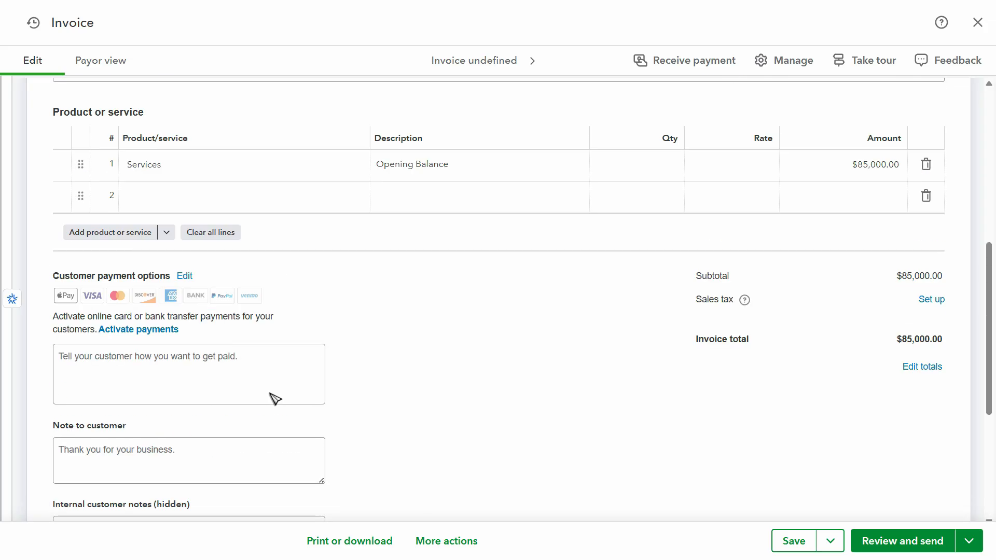
pyautogui.click(192, 172)
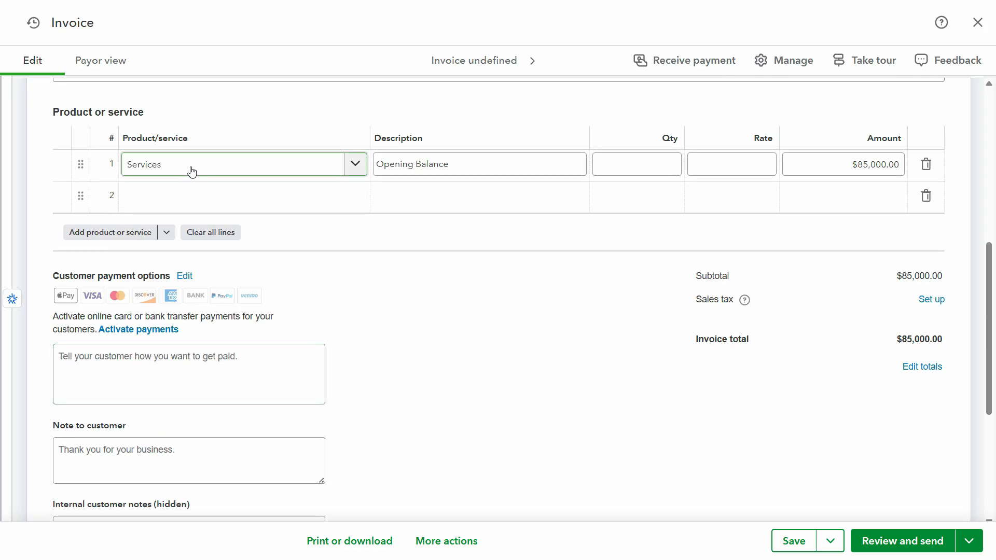
pyautogui.click(366, 165)
pyautogui.click(245, 206)
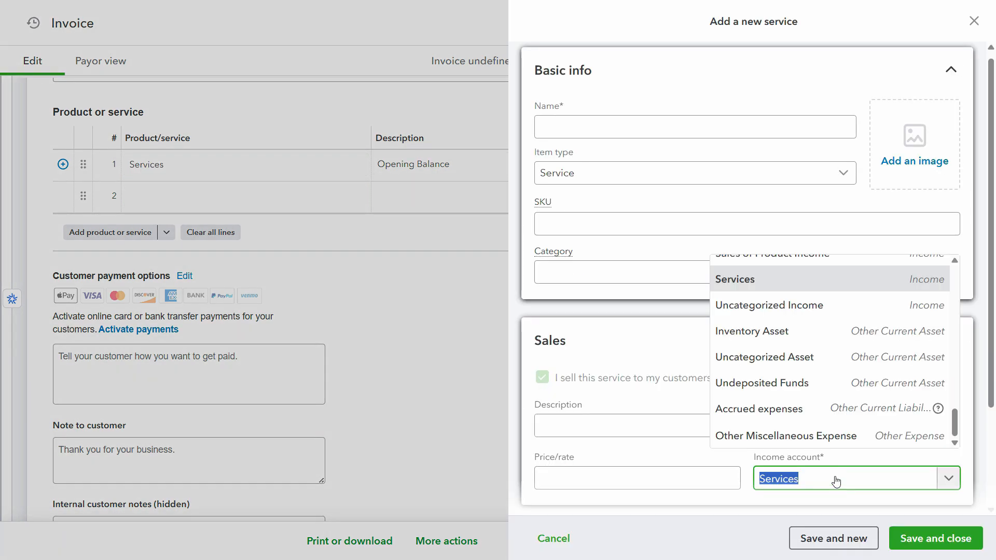
# Assign Opening Balance Equity as the new service's income account and try to save the service
pyautogui.scroll(8, 823, 439)
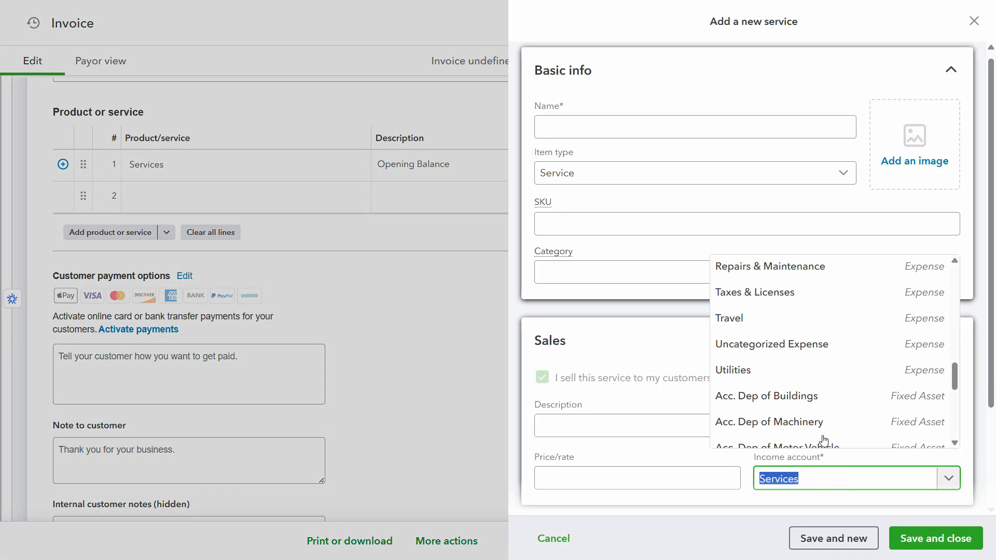
pyautogui.click(808, 481)
pyautogui.click(807, 480)
pyautogui.click(809, 481)
pyautogui.write('open')
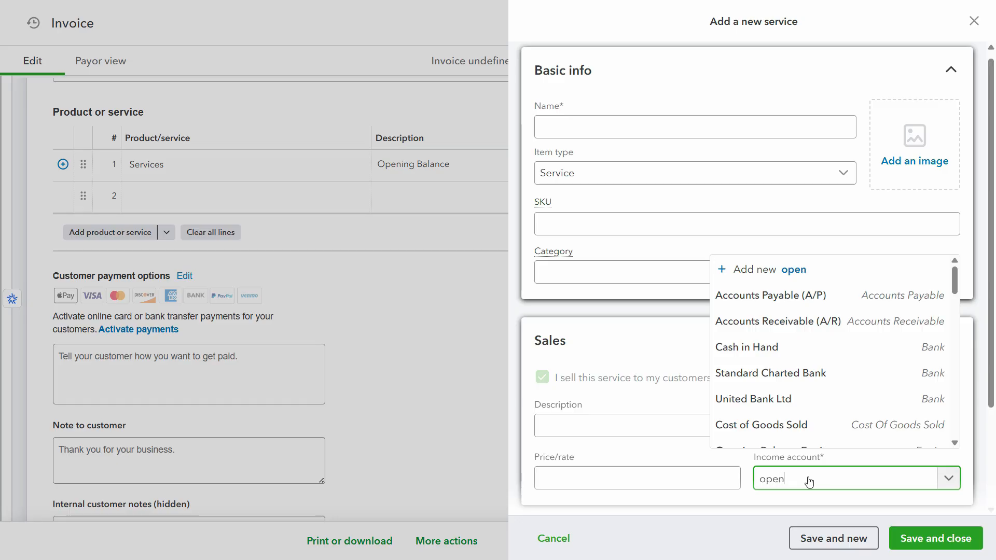
pyautogui.moveTo(954, 280); pyautogui.dragTo(968, 315)
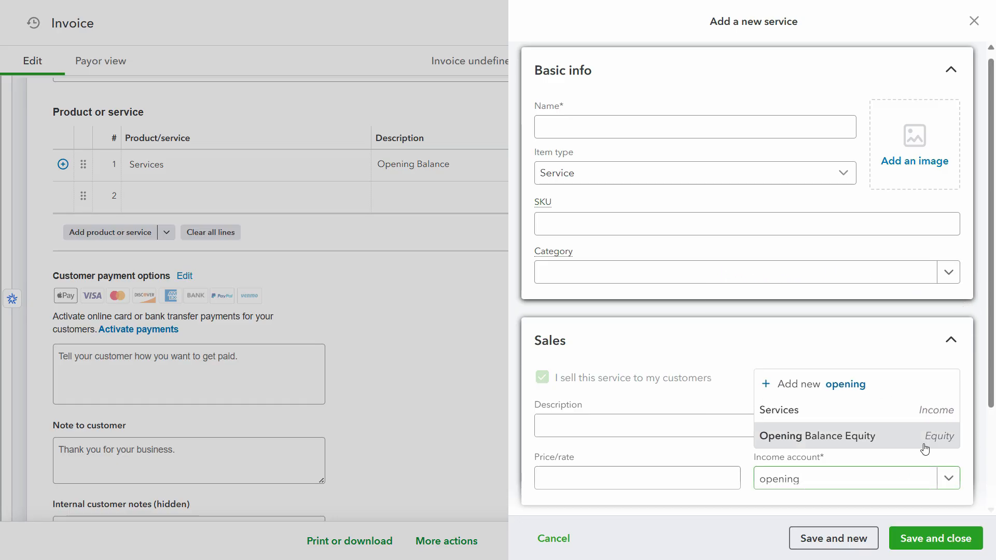
pyautogui.click(919, 438)
pyautogui.scroll(-3, 830, 467)
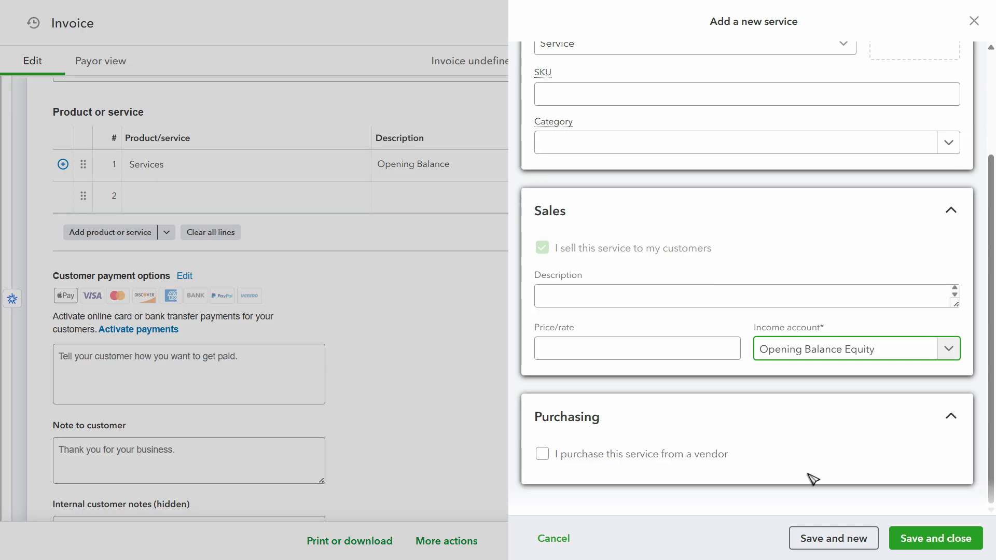
pyautogui.click(948, 540)
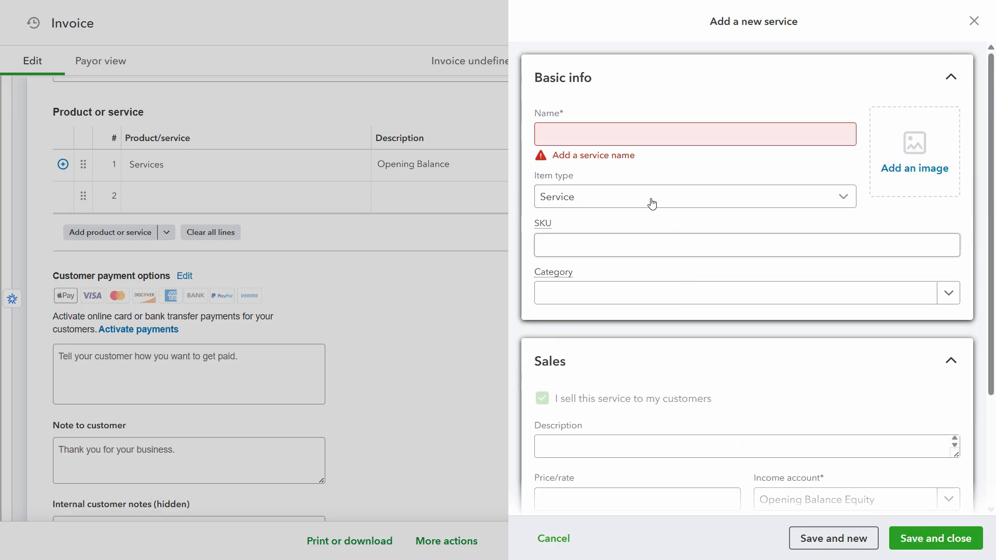
# Name the new service Services, try to save it again, and discard the service form without saving
pyautogui.click(619, 127)
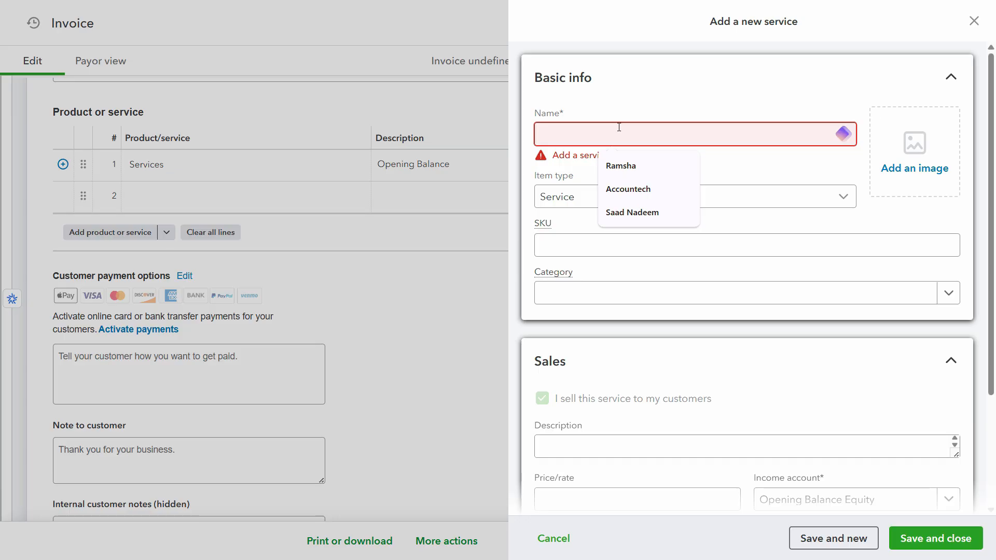
pyautogui.write('Services')
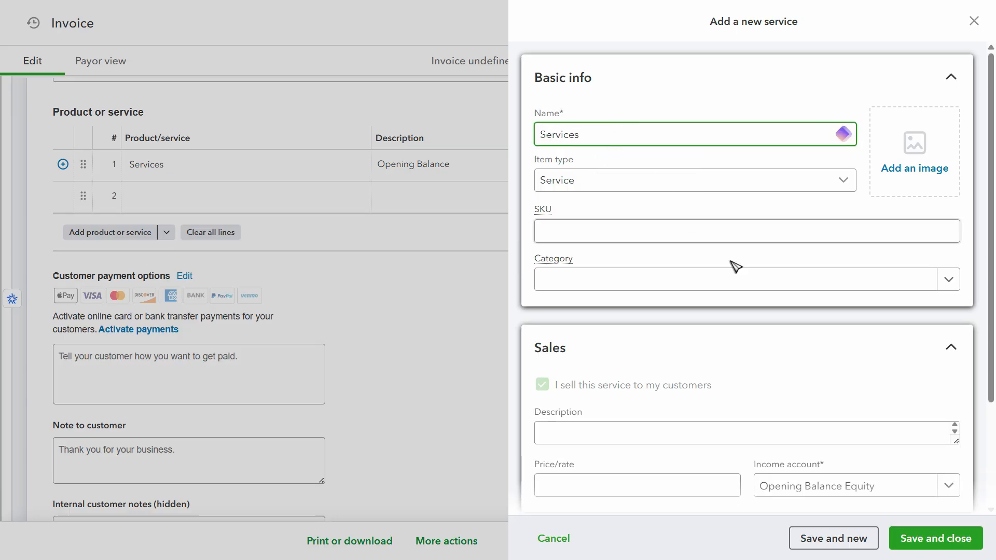
pyautogui.scroll(-3, 905, 467)
pyautogui.click(937, 531)
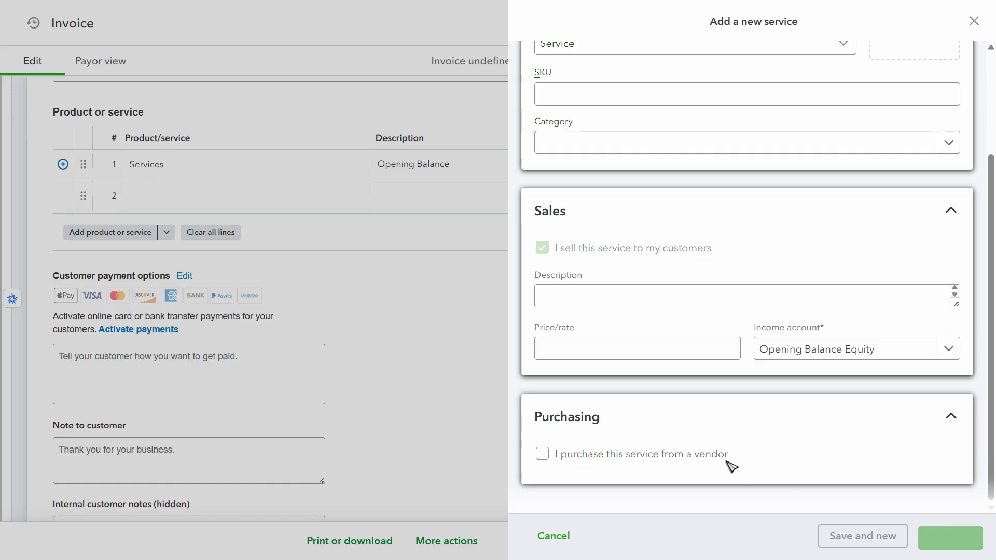
pyautogui.click(607, 195)
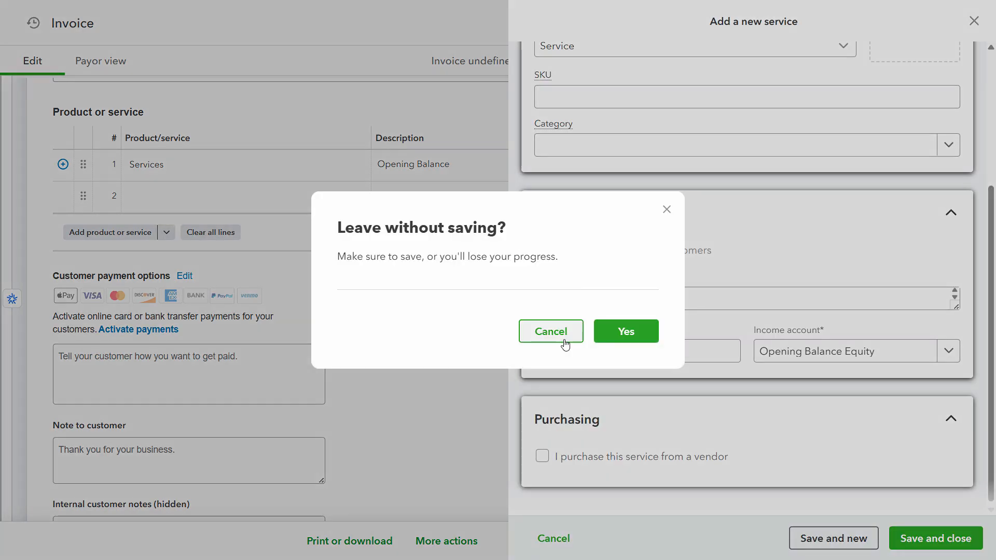
pyautogui.click(565, 340)
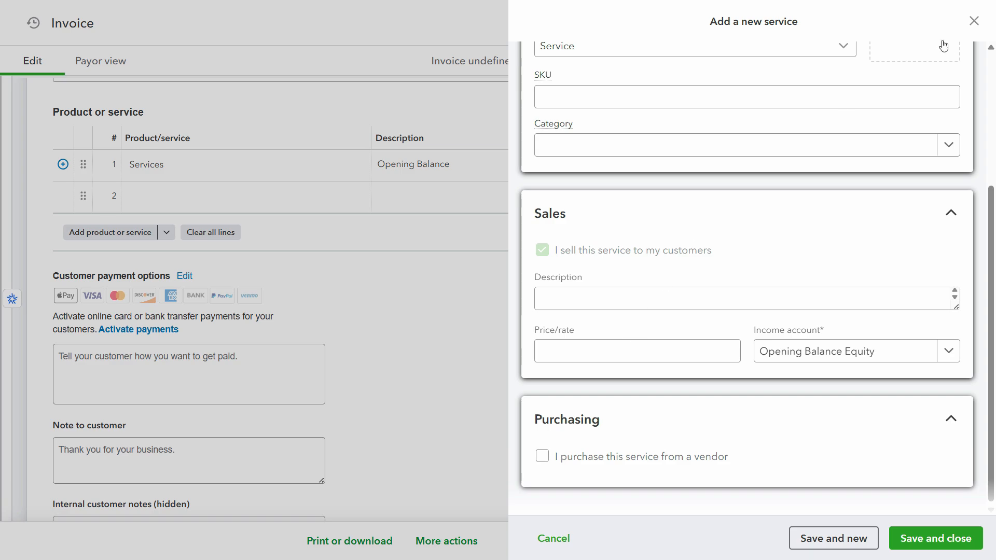
pyautogui.click(972, 20)
pyautogui.click(616, 336)
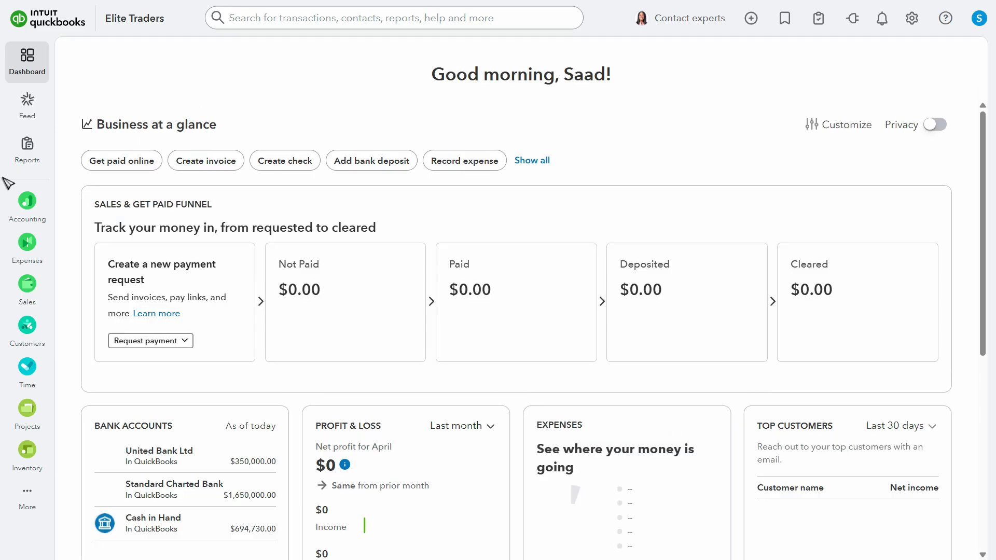
# Open the Trial Balance report and place a screenshot of its account balances in Paint
pyautogui.click(33, 162)
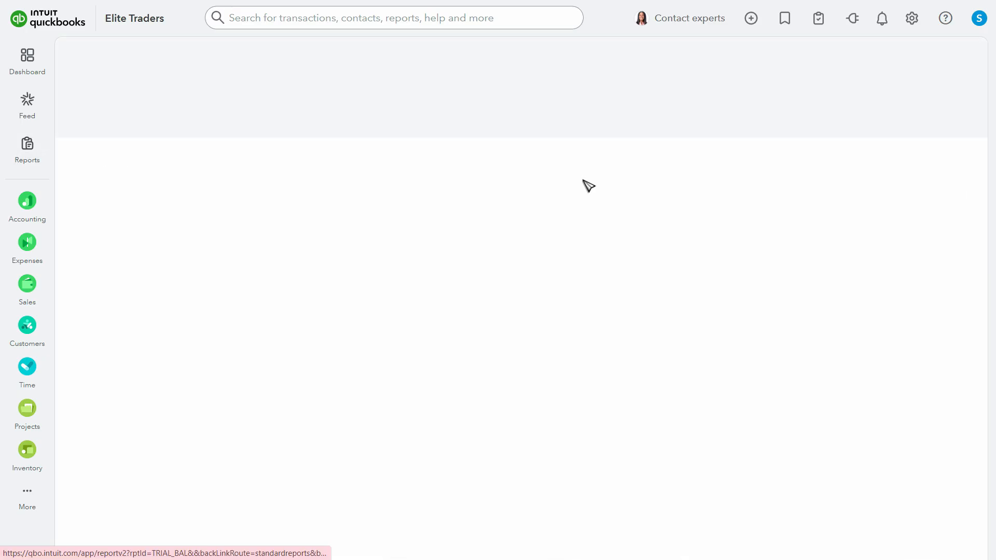
pyautogui.scroll(-3, 661, 301)
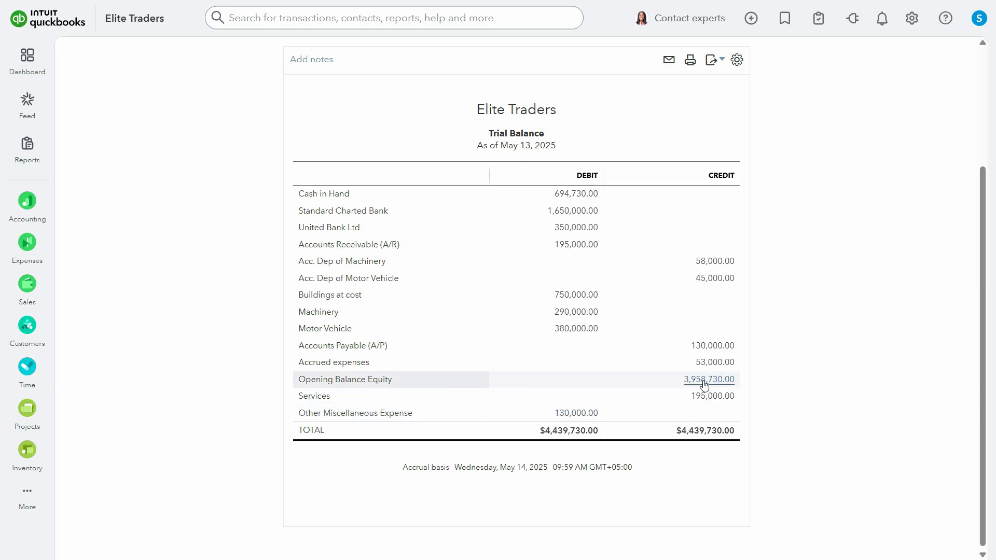
pyautogui.scroll(-1, 704, 386)
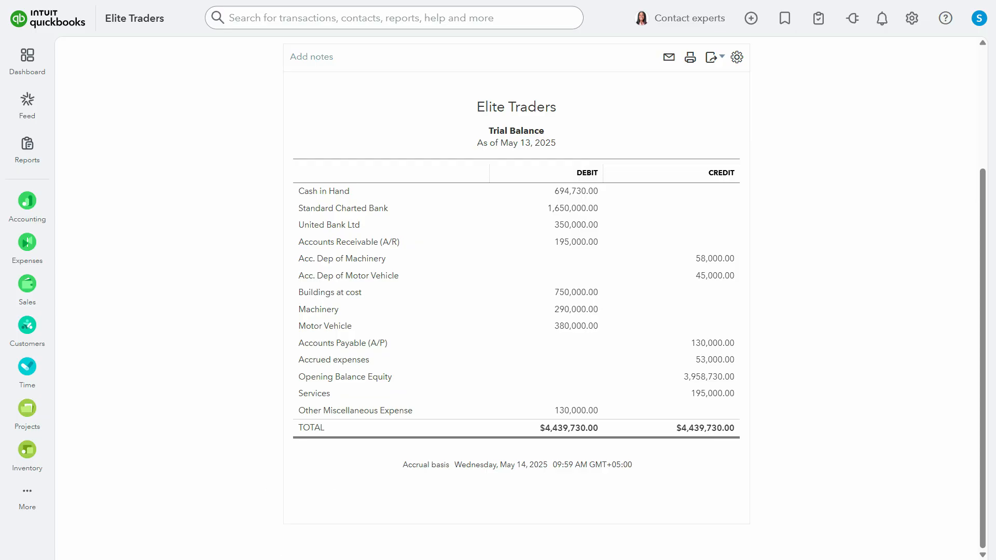
pyautogui.click(299, 548)
pyautogui.write('paint')
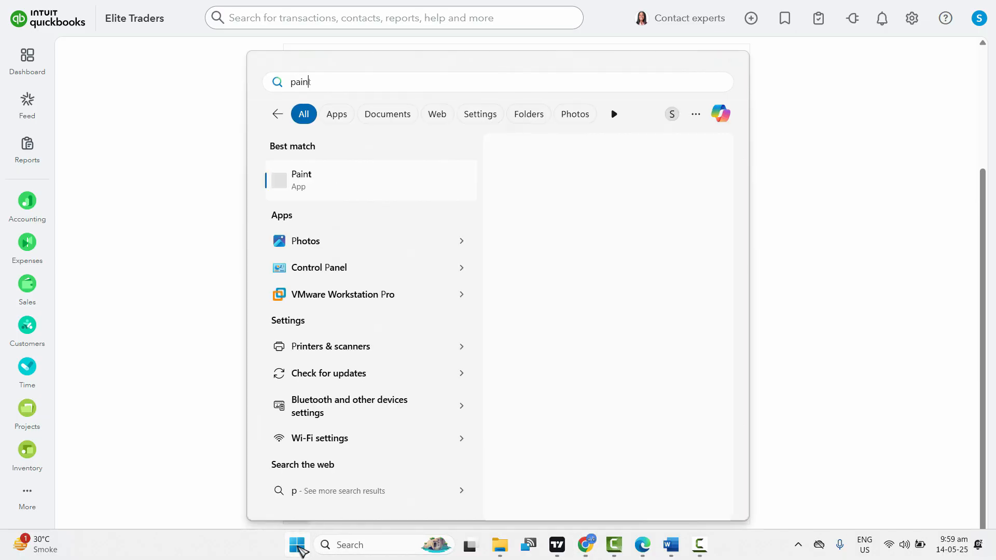
pyautogui.press('Return')
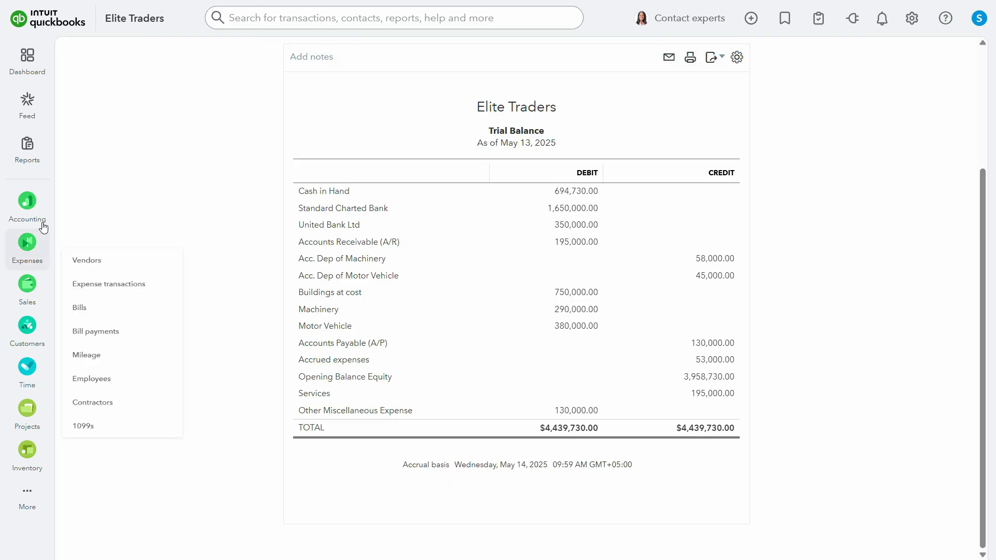
# Start a new journal entry in QuickBooks dated 01/01/2025
pyautogui.moveTo(34, 212)
pyautogui.moveTo(70, 212)
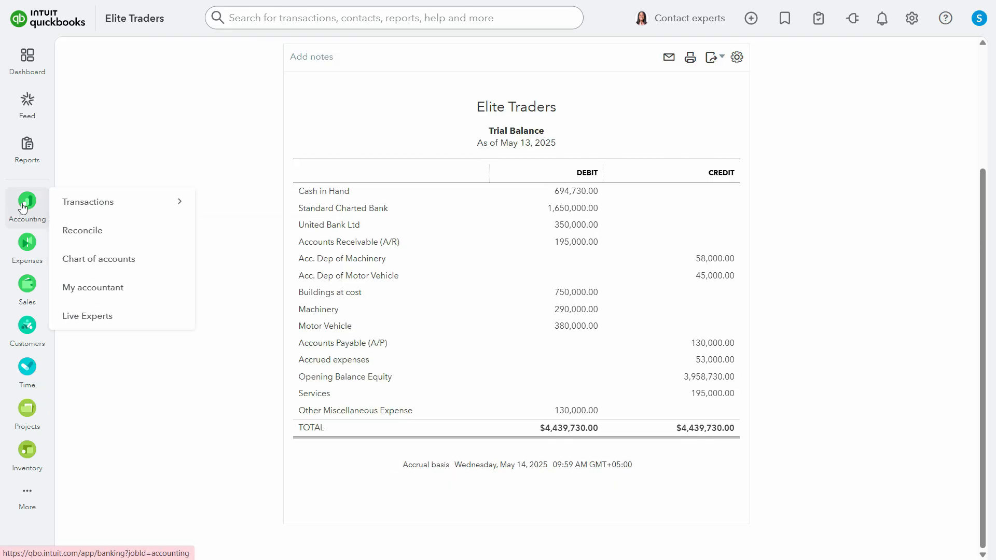
pyautogui.moveTo(32, 263)
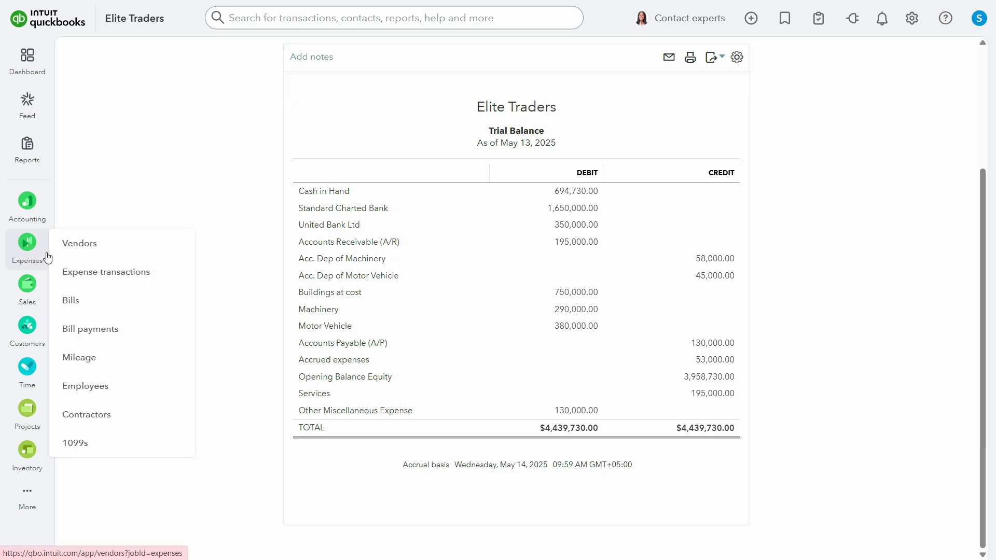
pyautogui.click(755, 24)
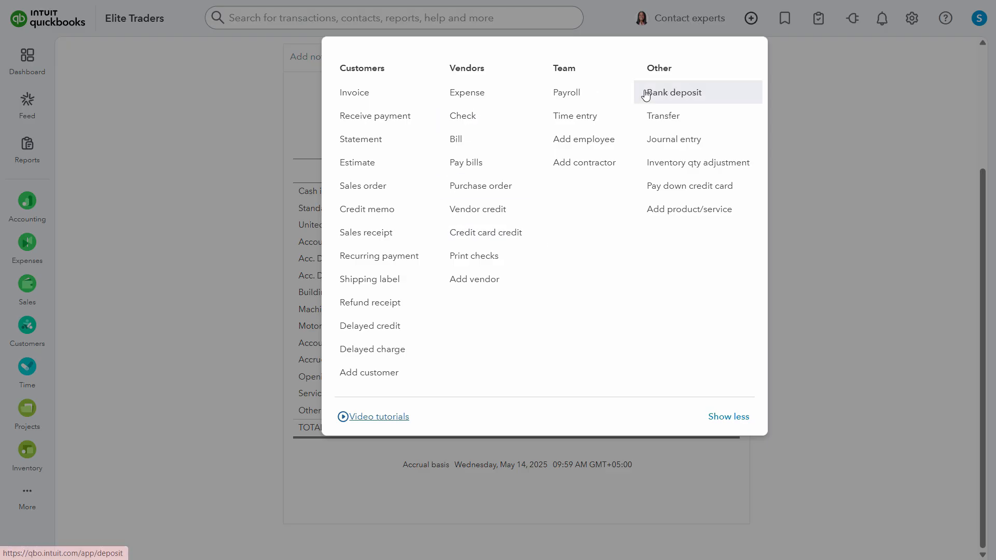
pyautogui.click(690, 147)
pyautogui.write('0101')
pyautogui.press('Tab')
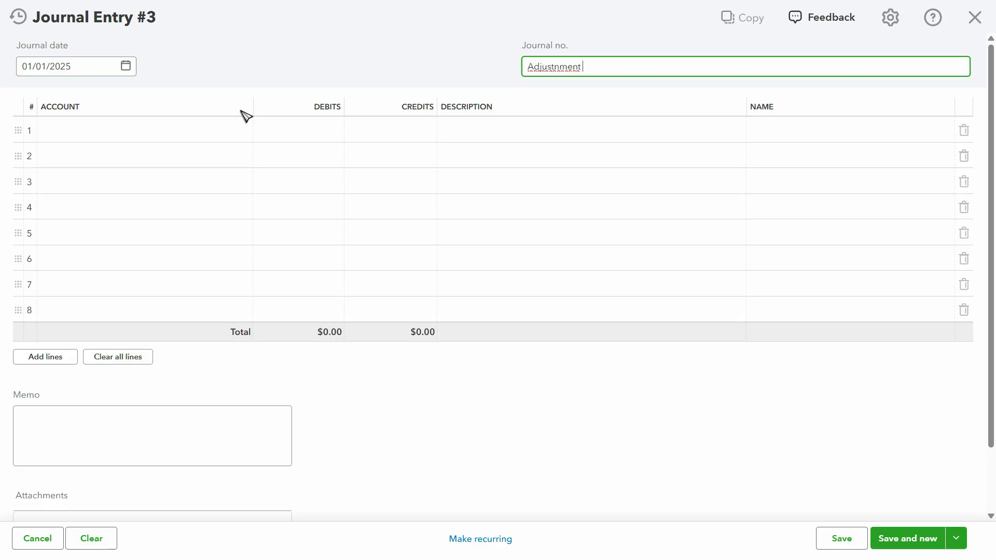
# Try an adjustment title as the journal number and restore the number to 3
pyautogui.press('BackSpace')
pyautogui.press('BackSpace')
pyautogui.press('BackSpace')
pyautogui.press('BackSpace')
pyautogui.press('BackSpace')
pyautogui.press('BackSpace')
pyautogui.press('BackSpace')
pyautogui.press('BackSpace')
pyautogui.press('BackSpace')
pyautogui.press('BackSpace')
pyautogui.press('BackSpace')
pyautogui.press('BackSpace')
pyautogui.press('BackSpace')
pyautogui.hotkey('ctrl', 'z')
pyautogui.hotkey('ctrl', 'z')
# Look up the Services and Other Miscellaneous Expense balances in the Paint screenshot and return to the journal entry
pyautogui.click(156, 133)
pyautogui.hotkey('alt', 'Tab')
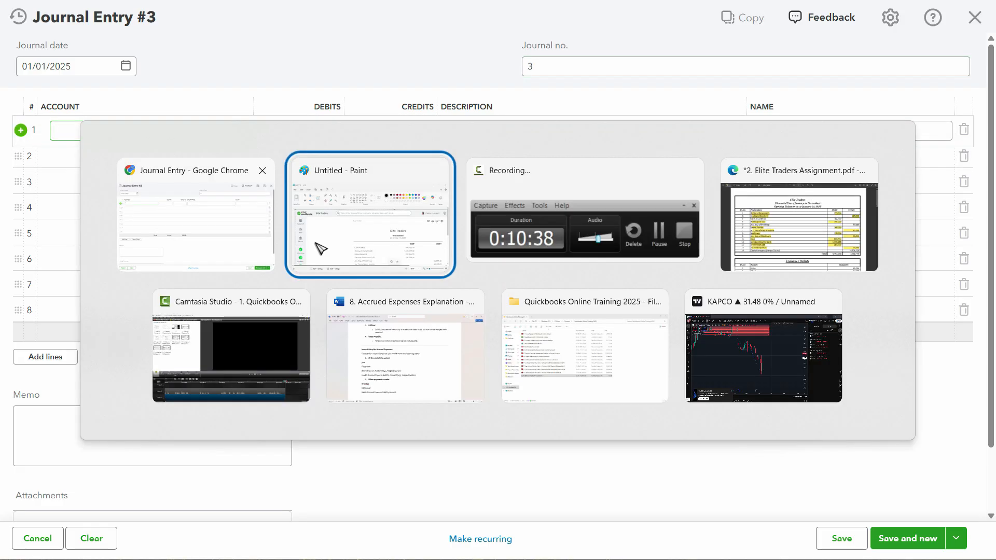
pyautogui.click(846, 67)
pyautogui.scroll(-3, 788, 375)
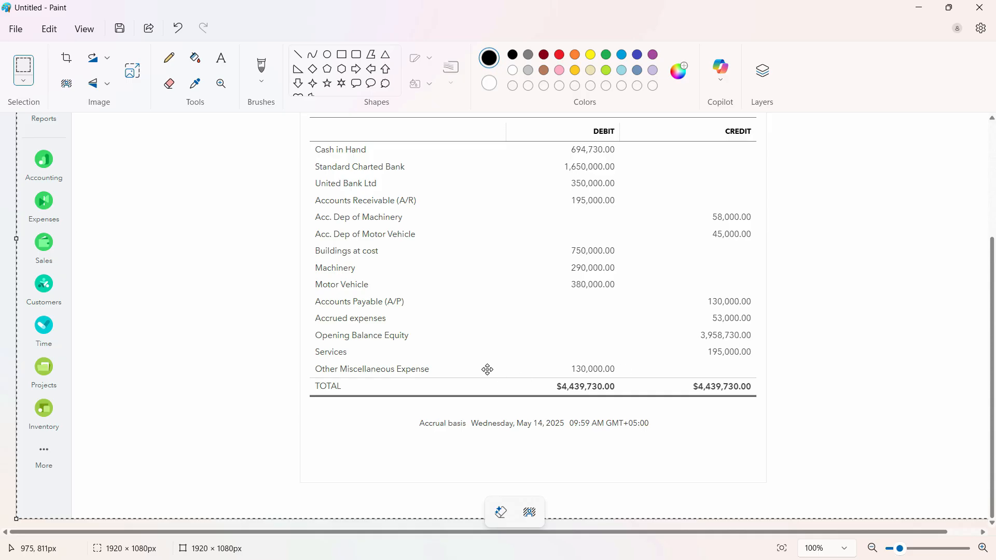
pyautogui.hotkey('alt', 'Tab')
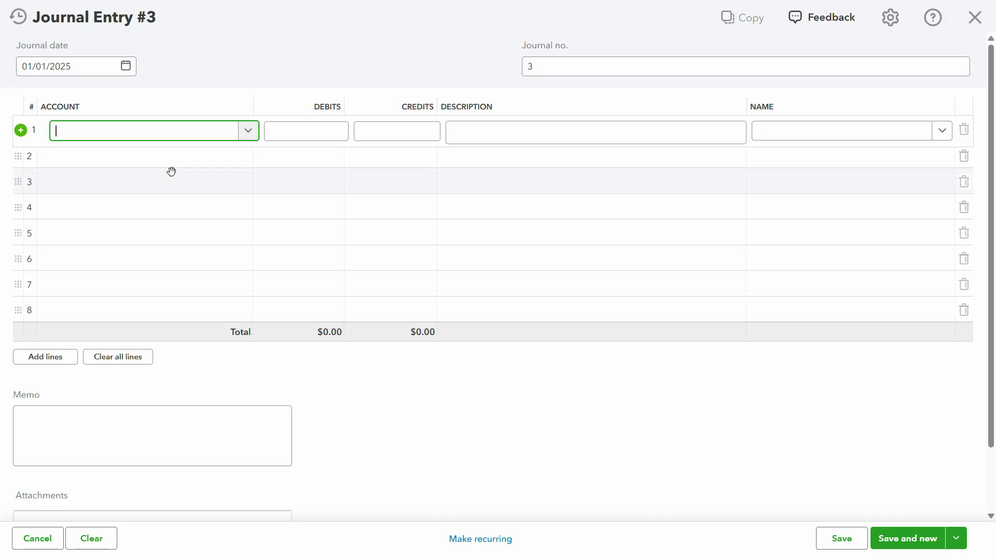
# Debit Services 195,000 on the first journal line with the description Opening Balance Adjustment, checking the amount in Paint
pyautogui.write('serv')
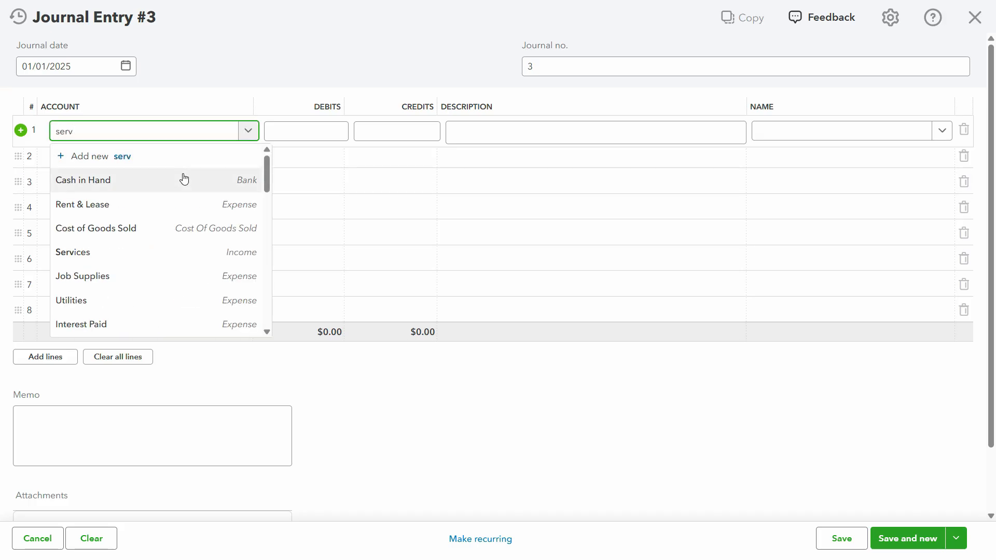
pyautogui.hotkey('alt', 'Tab')
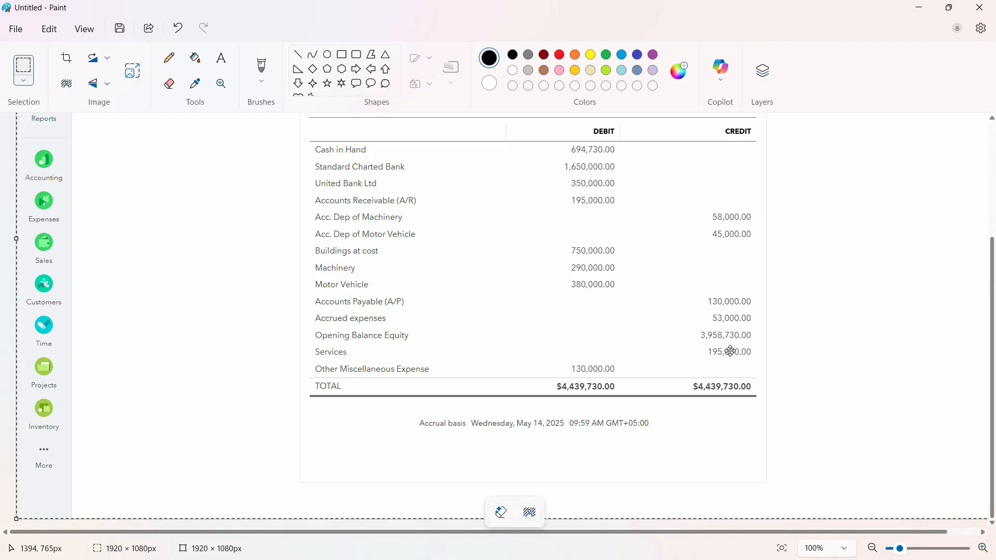
pyautogui.hotkey('alt', 'Tab')
pyautogui.press('Tab')
pyautogui.write('19')
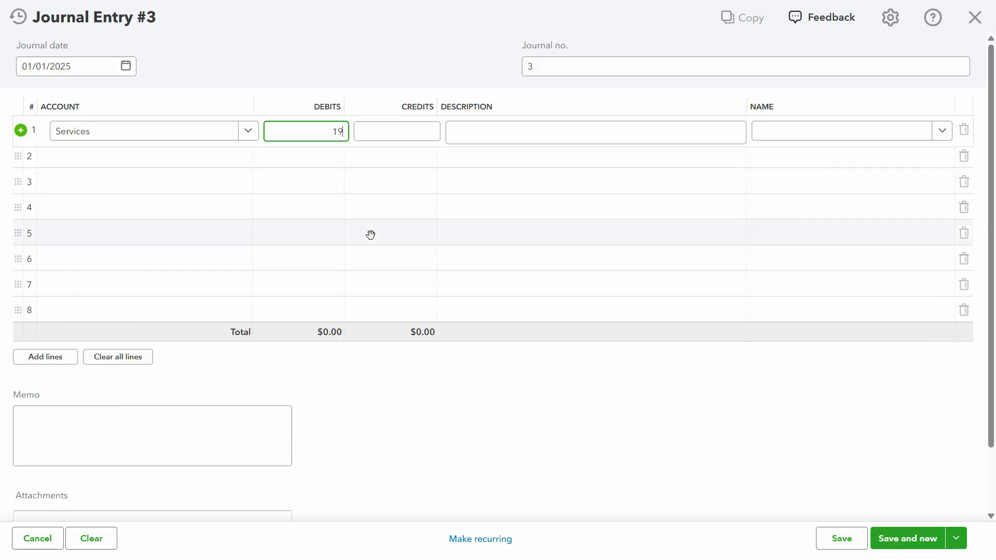
pyautogui.write('5,000')
pyautogui.press('Tab')
pyautogui.press('Tab')
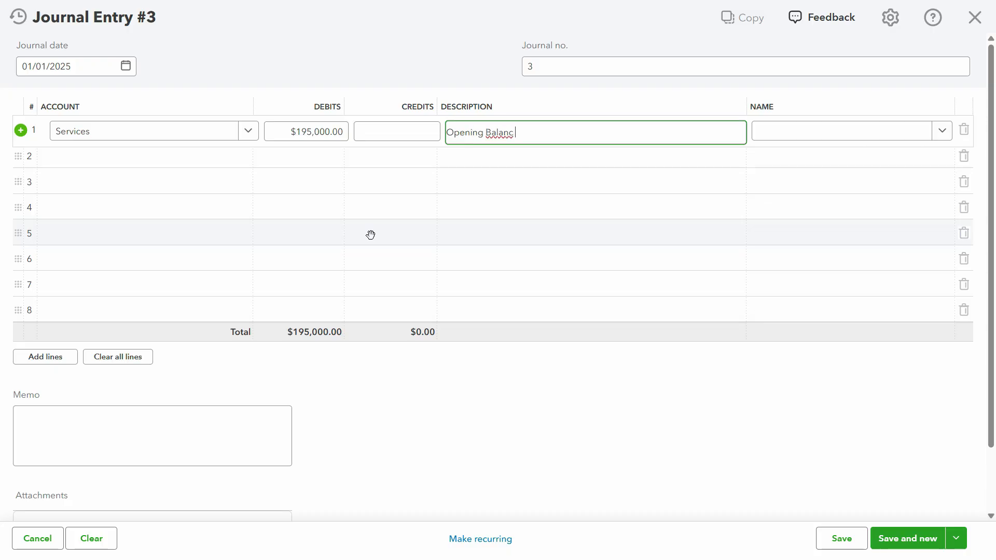
pyautogui.write('Opening Balance Adjus')
# Credit Other Miscellaneous Expense 130,000 on the second journal line, checking the amount in the Paint screenshot
pyautogui.hotkey('alt', 'Tab')
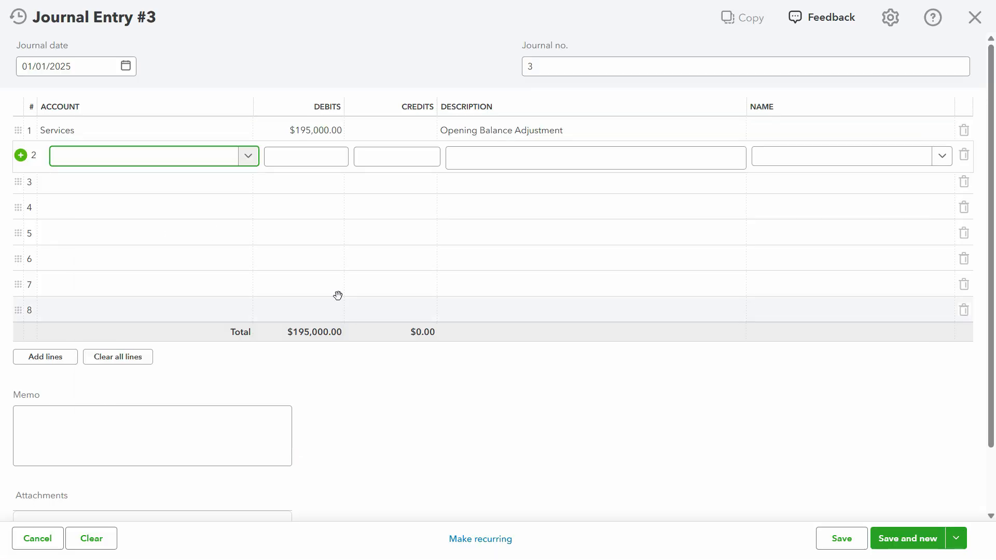
pyautogui.write('other mis')
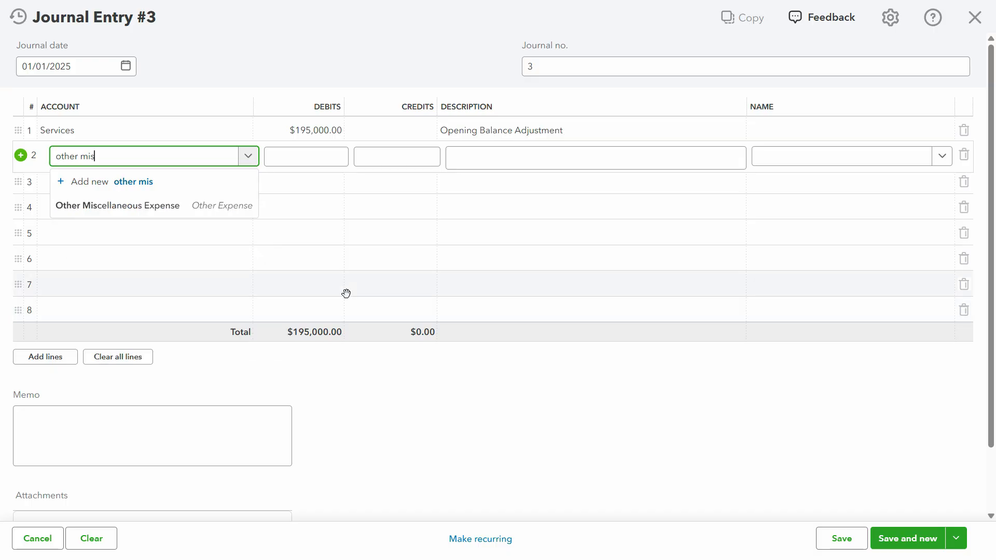
pyautogui.click(133, 207)
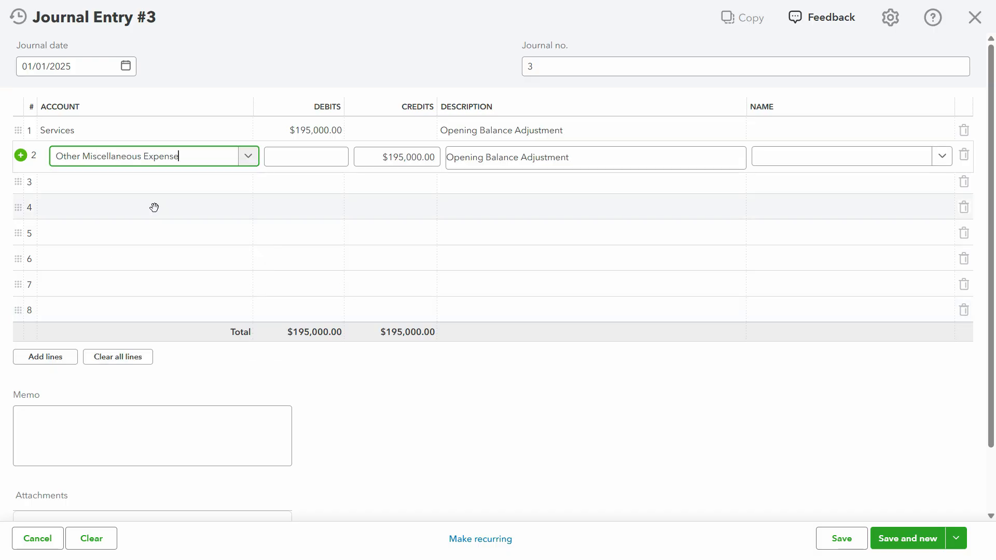
pyautogui.hotkey('alt', 'Tab')
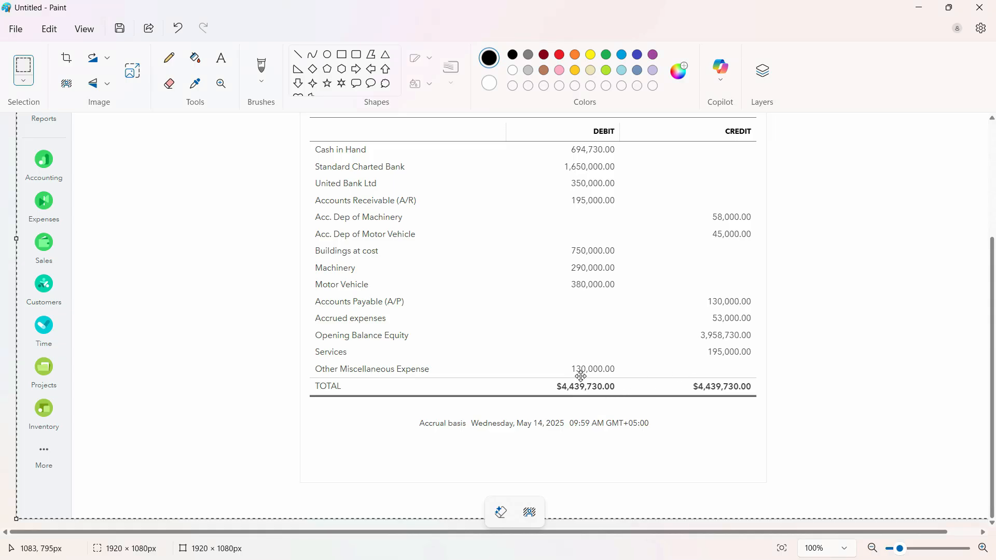
pyautogui.hotkey('alt', 'Tab')
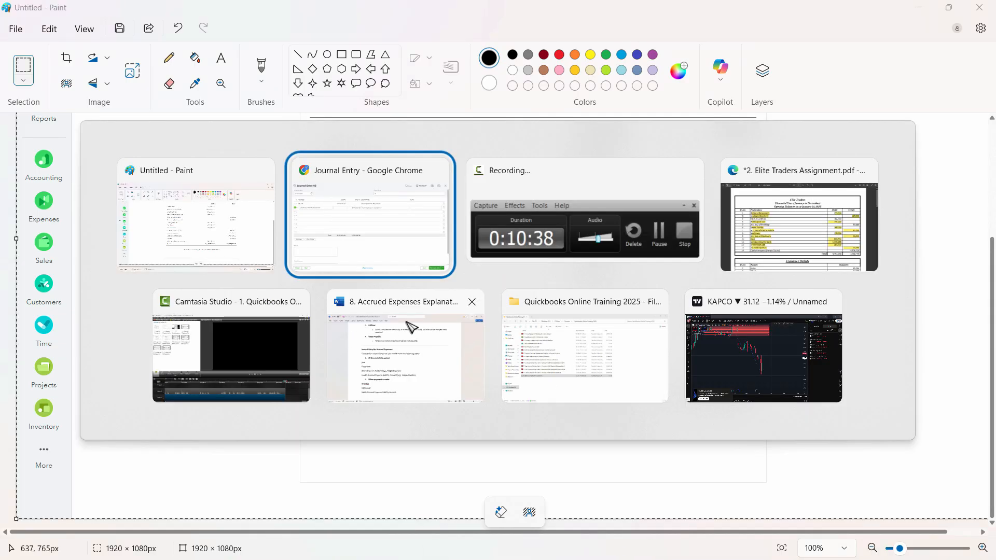
pyautogui.moveTo(376, 162); pyautogui.dragTo(433, 157)
pyautogui.write('130,000')
# Credit Opening Balance Equity 65,000 on the third journal line, recheck the Paint balances, and save and close the journal entry
pyautogui.click(208, 182)
pyautogui.write('openinh')
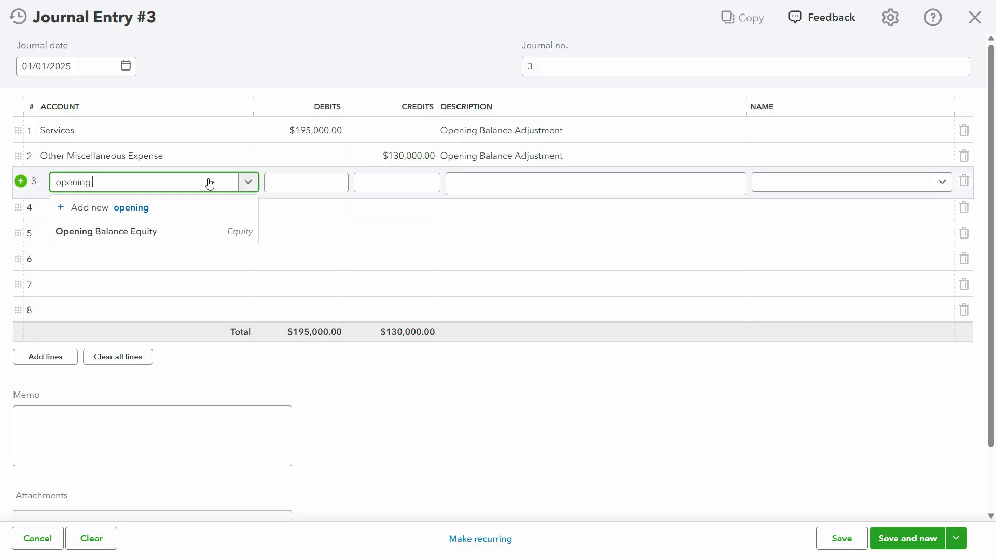
pyautogui.click(164, 232)
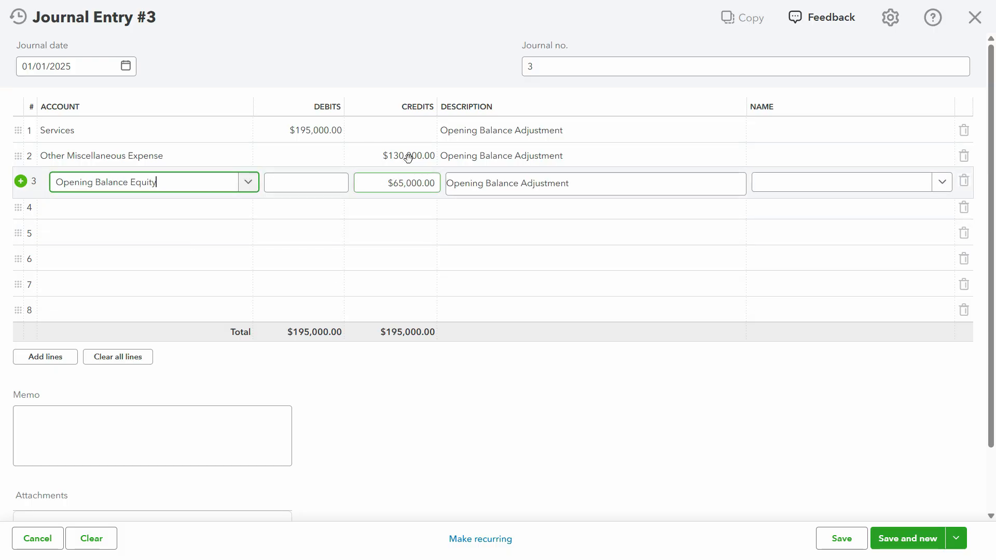
pyautogui.hotkey('alt', 'Tab')
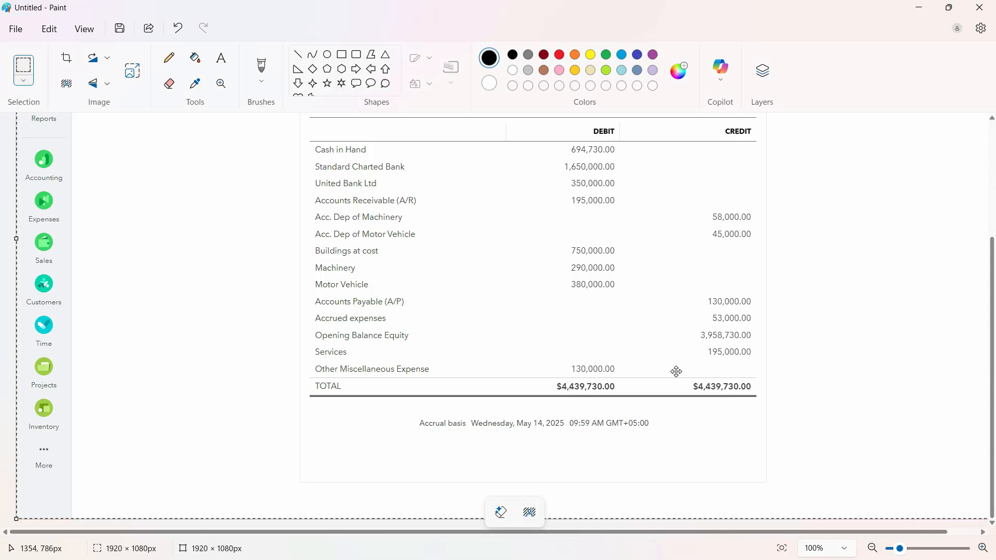
pyautogui.hotkey('alt', 'Tab')
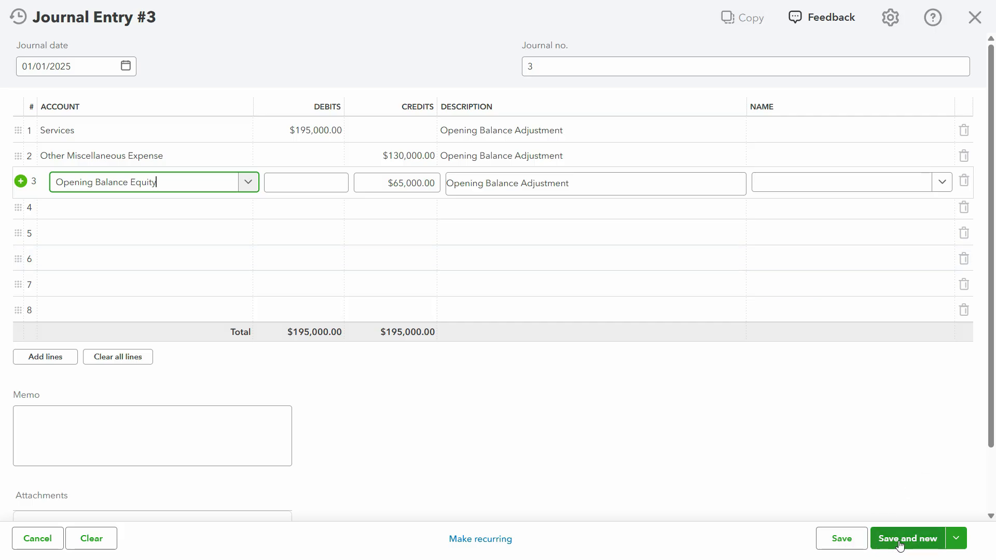
pyautogui.click(854, 543)
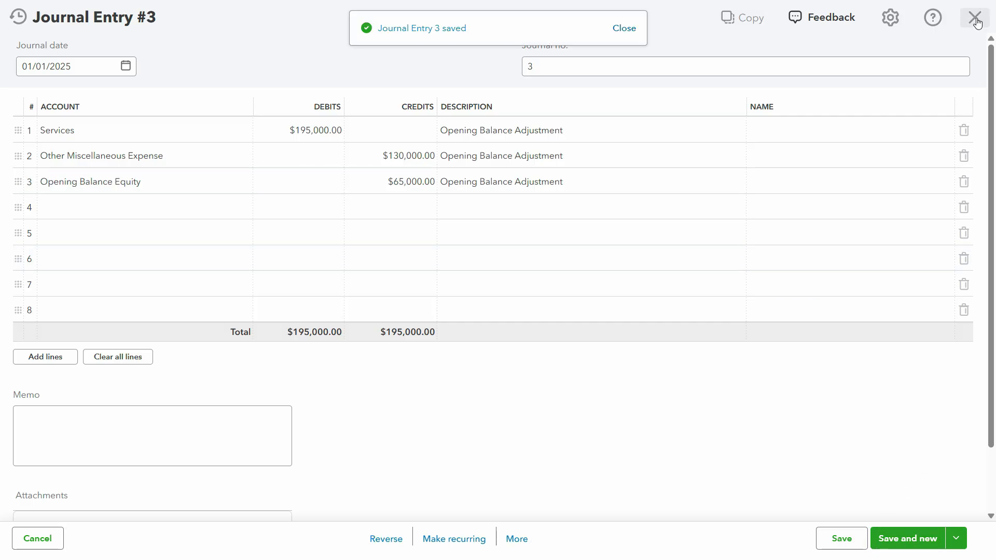
pyautogui.click(974, 18)
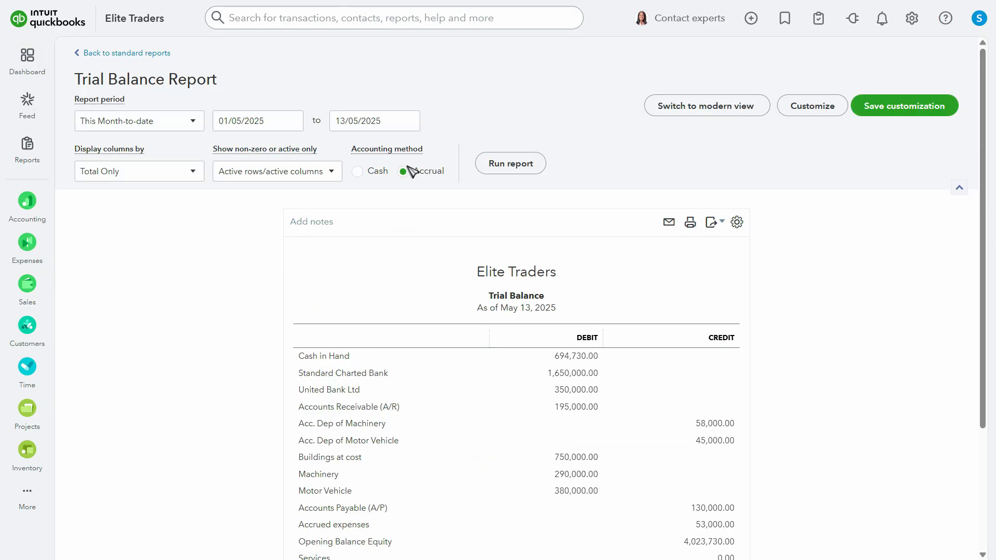
# Rerun the Trial Balance report and review the Opening Balance Equity, Services and Other Miscellaneous Expense balances
pyautogui.click(511, 164)
pyautogui.scroll(-2, 526, 263)
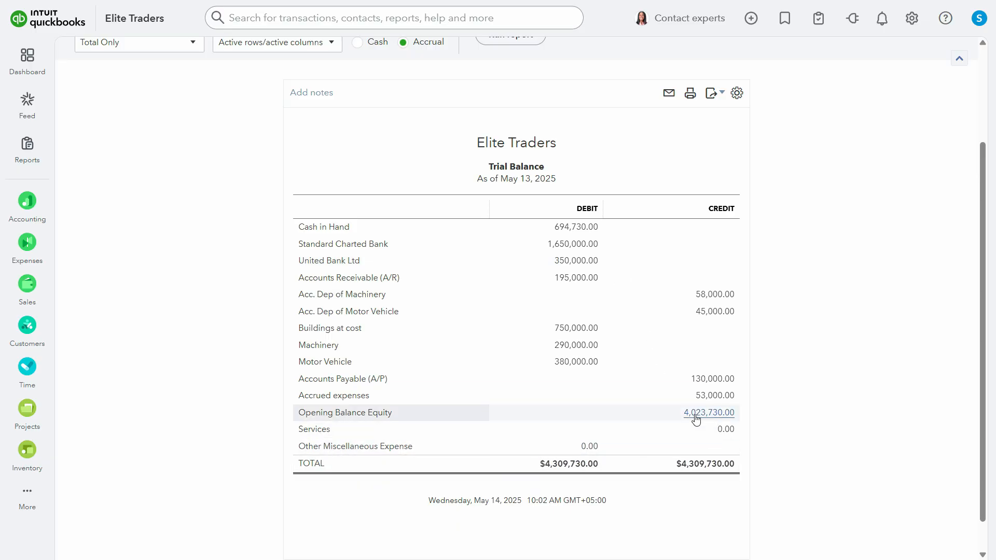
pyautogui.scroll(1, 593, 420)
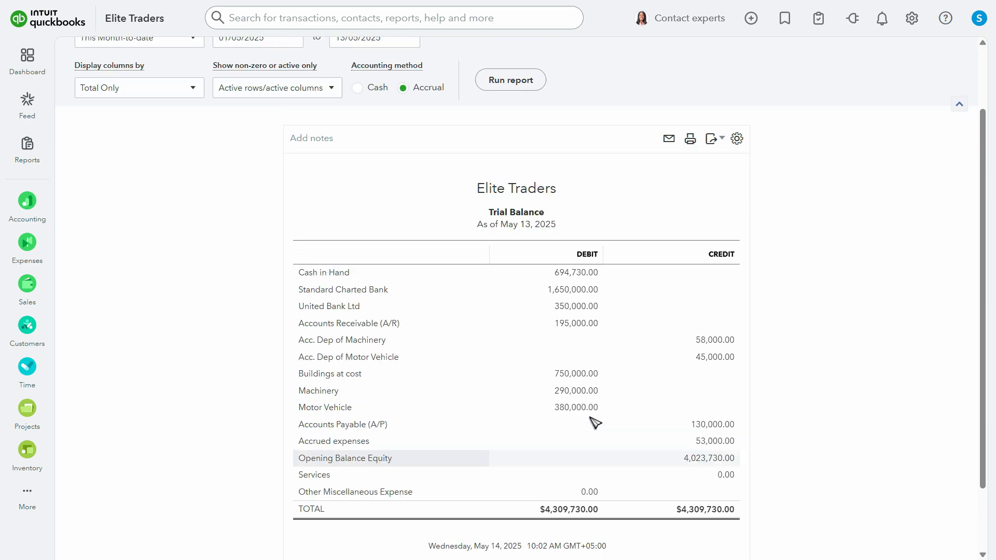
pyautogui.scroll(-1, 530, 427)
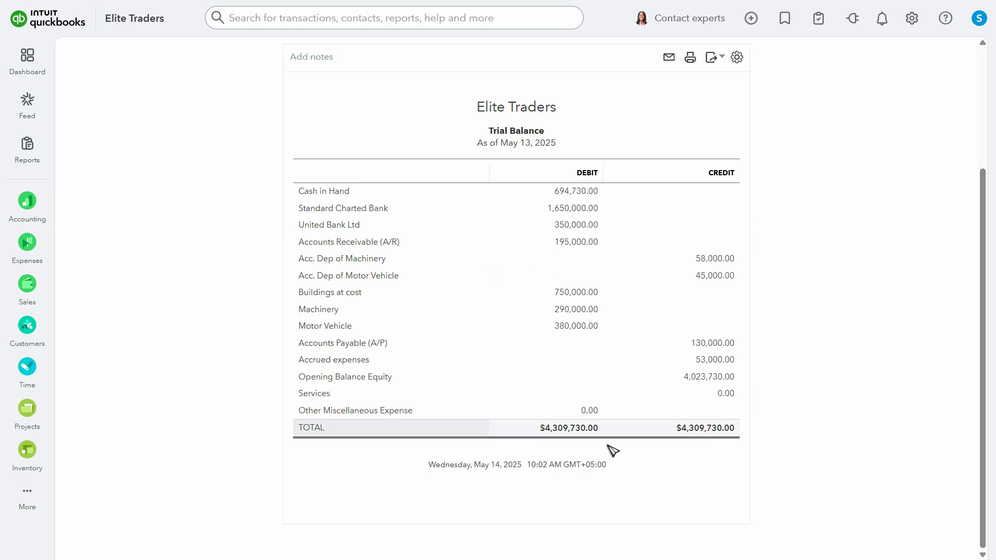
pyautogui.scroll(3, 612, 452)
# Limit the Trial Balance to non-zero rows and run the report again
pyautogui.click(278, 173)
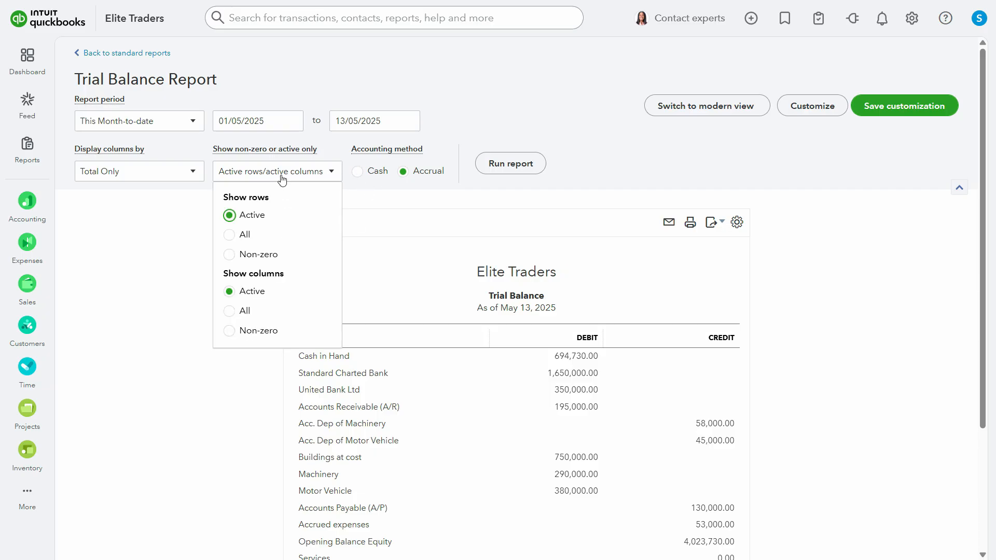
pyautogui.click(229, 254)
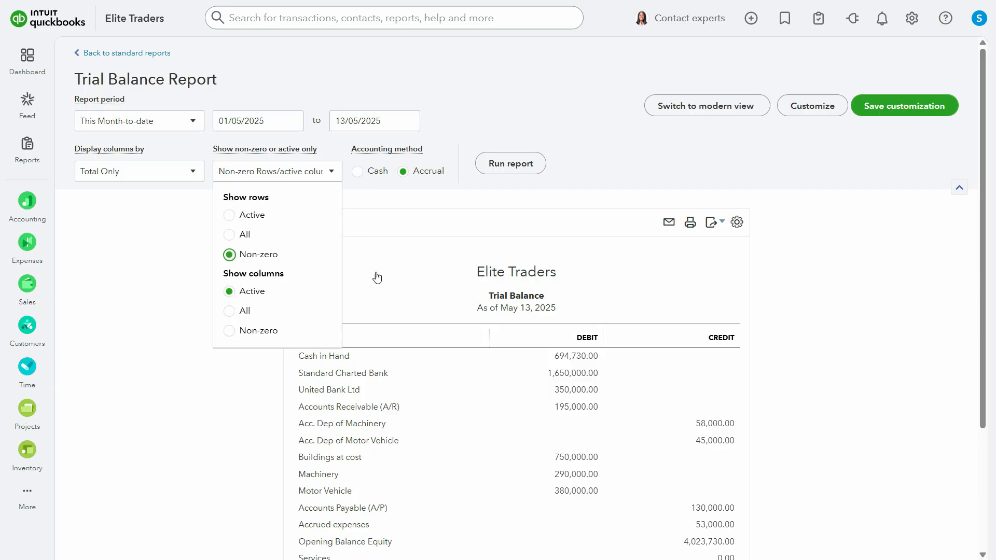
pyautogui.scroll(-2, 412, 243)
pyautogui.scroll(2, 468, 283)
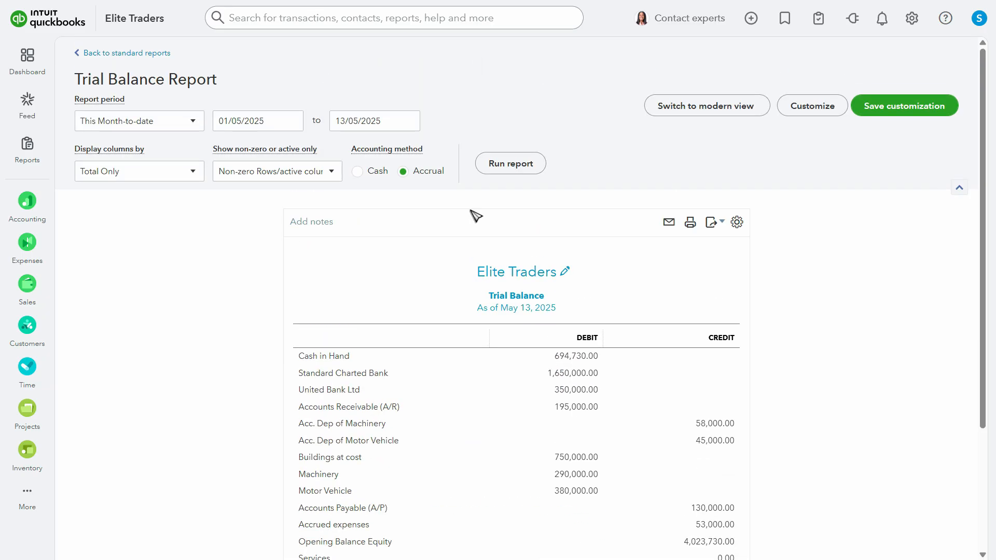
pyautogui.scroll(-3, 599, 365)
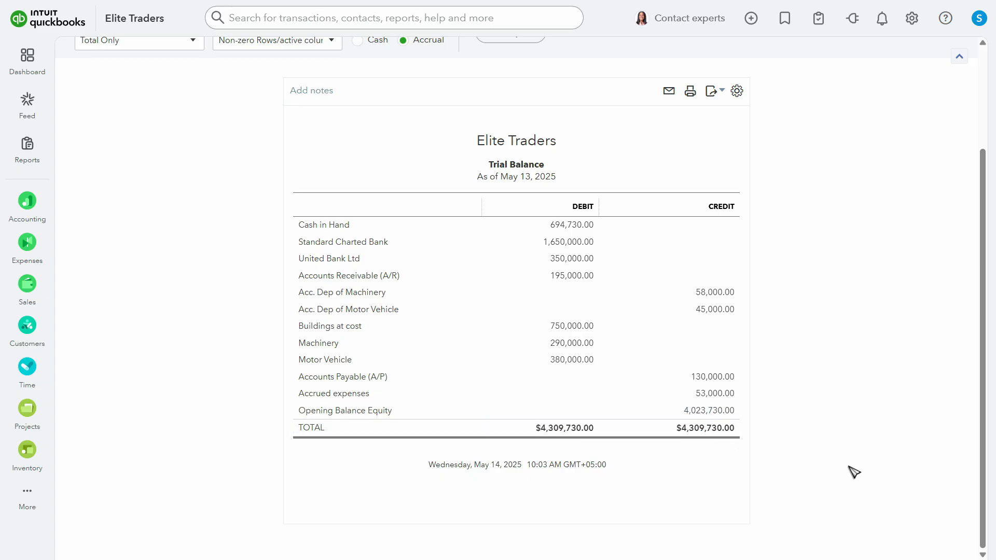
# Compare the Opening Balance Equity with the Paint screenshot, close Paint discarding the untitled image, and return to the QuickBooks report
pyautogui.hotkey('alt', 'Tab')
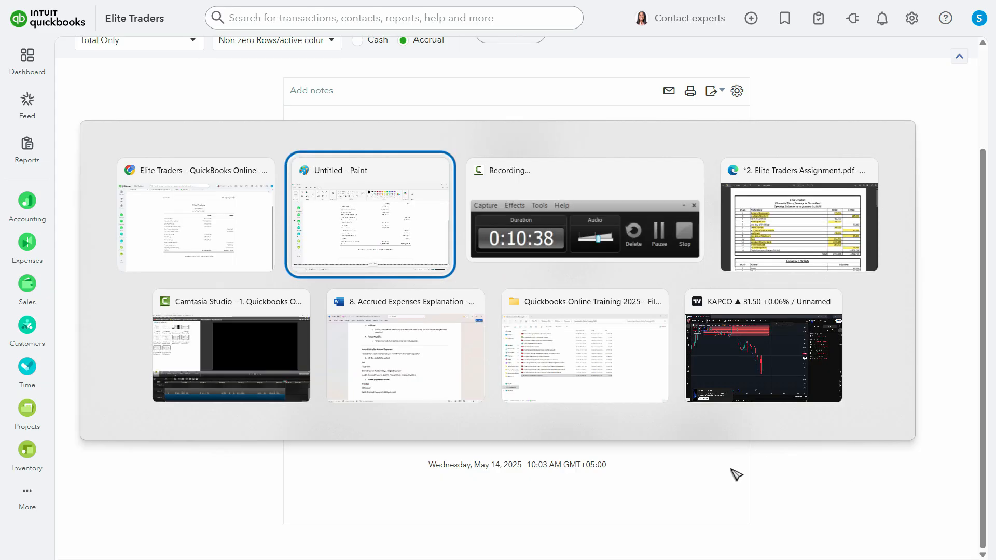
pyautogui.hotkey('alt', 'Tab')
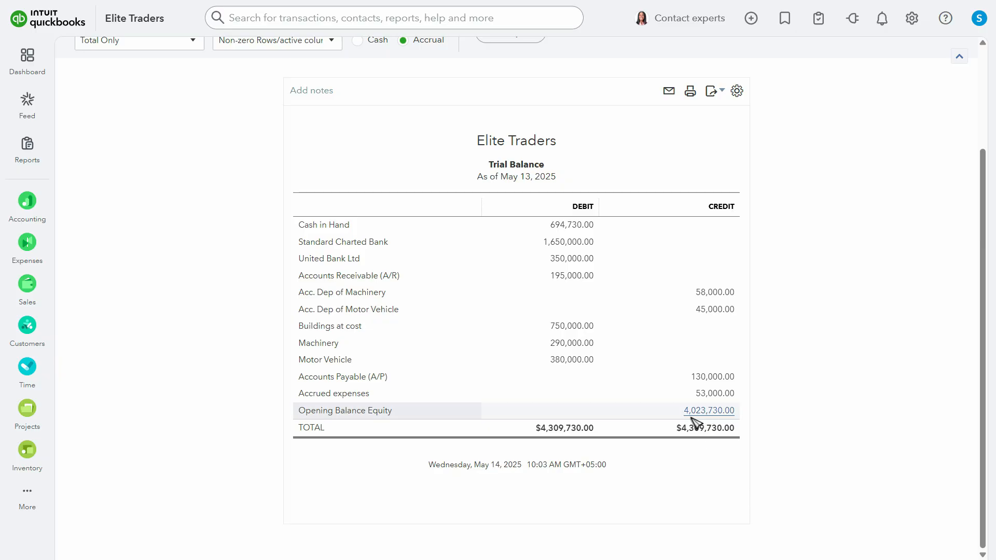
pyautogui.hotkey('alt', 'Tab')
pyautogui.hotkey('alt', 'Tab')
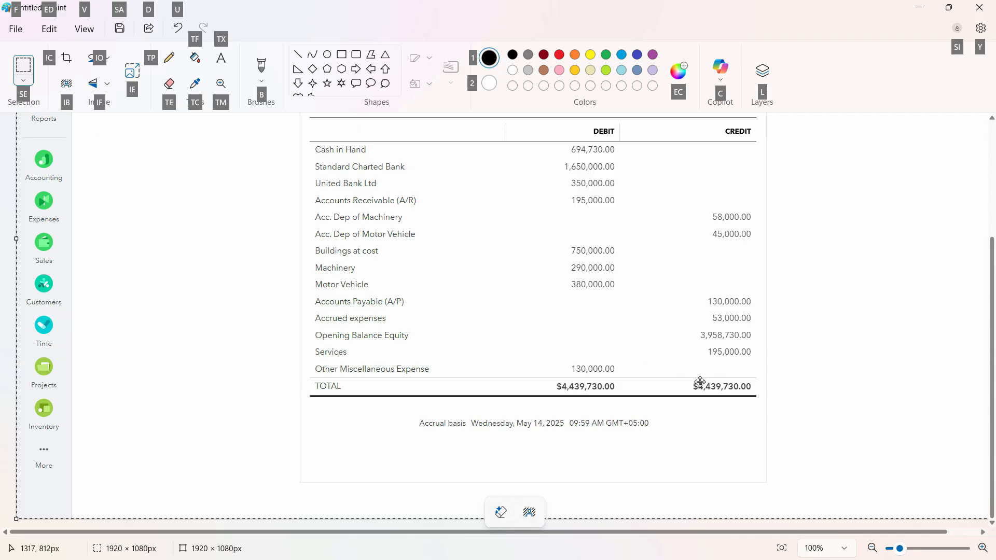
pyautogui.click(980, 7)
pyautogui.click(480, 323)
pyautogui.hotkey('alt', 'Tab')
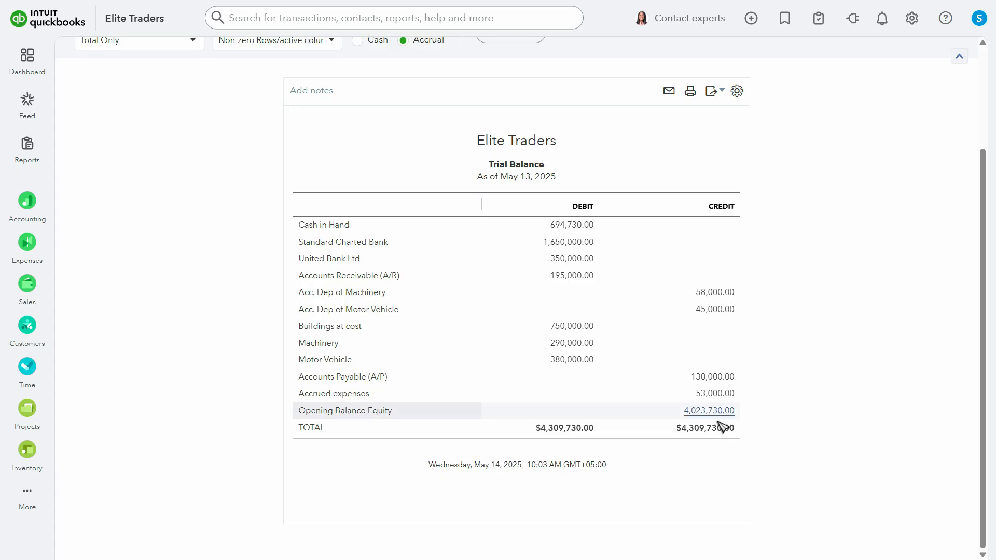
# Compare Capital Invested (Owners Equity) in the assignment PDF with Opening Balance Equity in the QuickBooks Trial Balance
pyautogui.hotkey('alt', 'Tab')
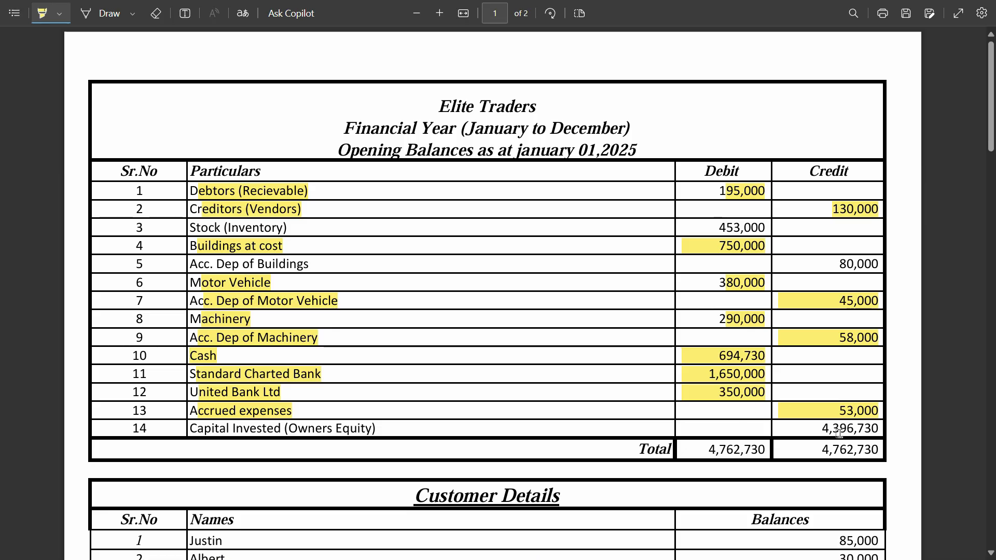
pyautogui.hotkey('alt', 'Tab')
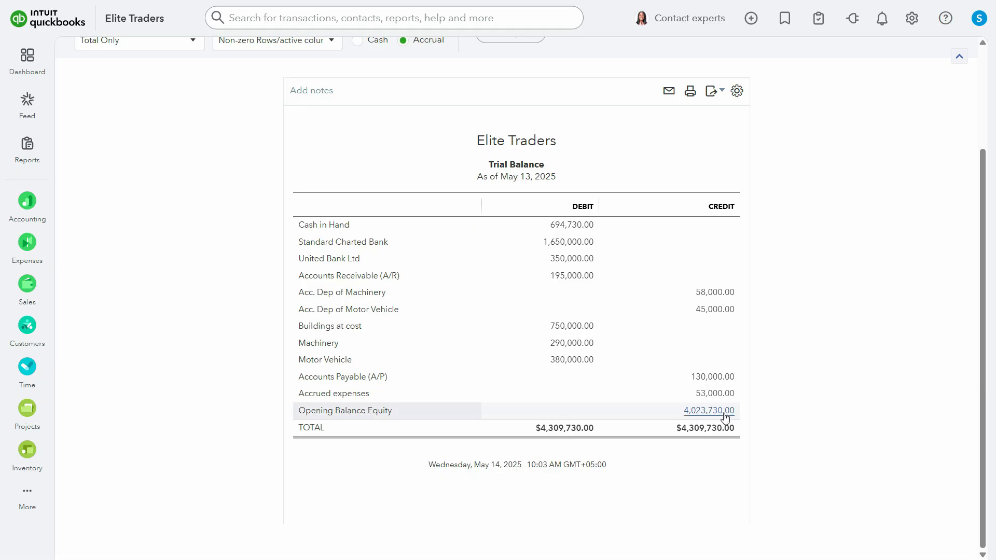
pyautogui.hotkey('alt', 'Tab')
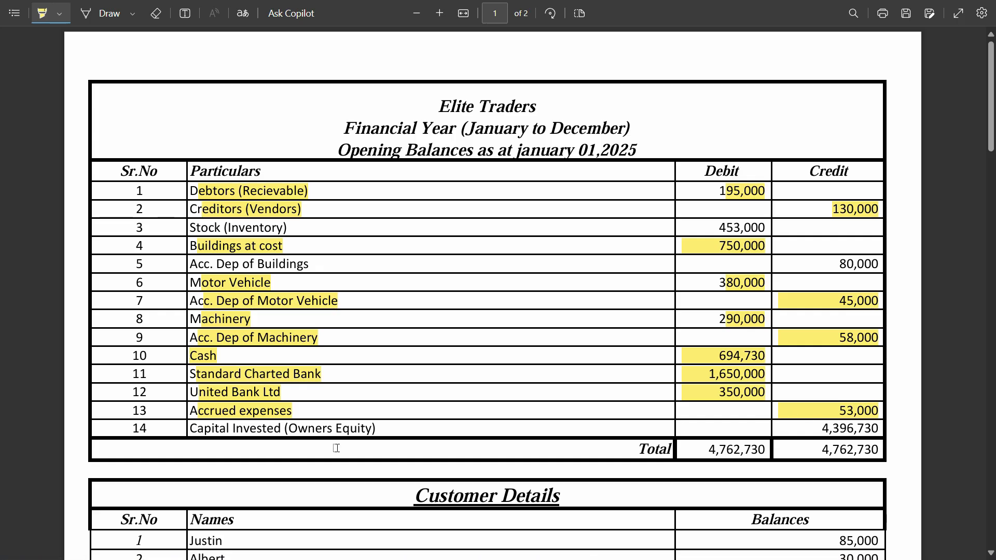
# Open the Windows Calculator and start a subtraction from the Capital Invested amount of 4,396,730
pyautogui.click(297, 544)
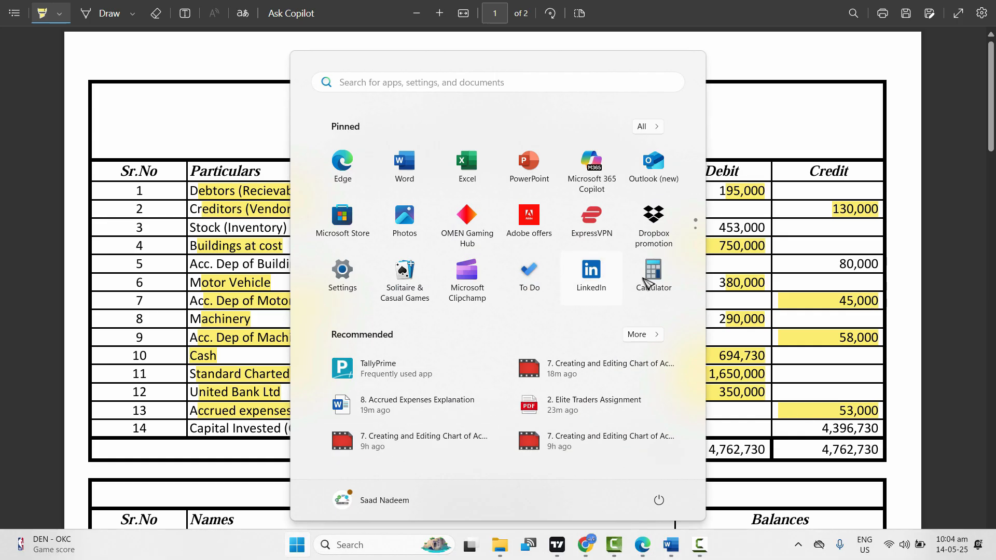
pyautogui.write('cal')
pyautogui.press('Return')
pyautogui.write('4')
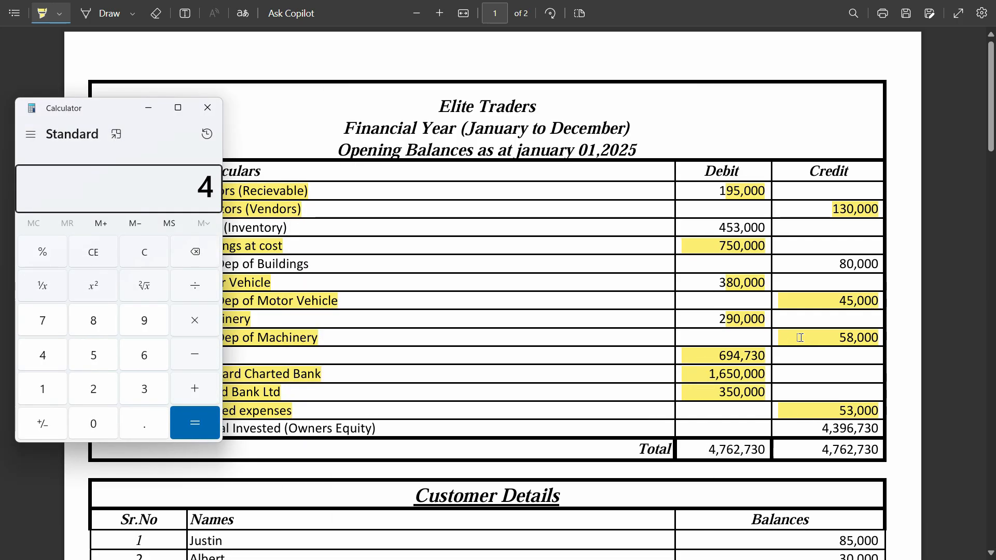
pyautogui.write(',396,730')
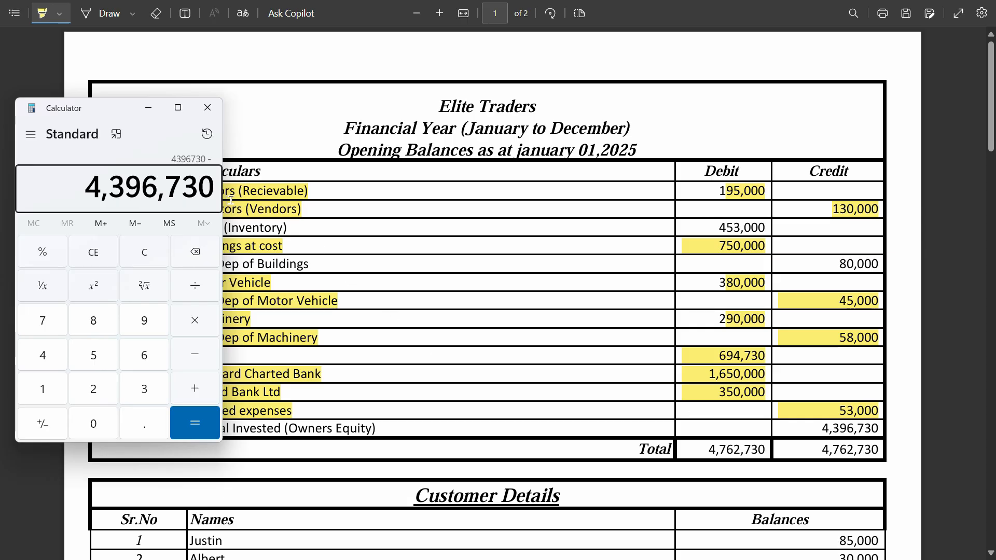
# Subtract the QuickBooks Opening Balance Equity of 4,023,730 in the Calculator to get the difference, and close the Calculator
pyautogui.hotkey('alt', 'Tab')
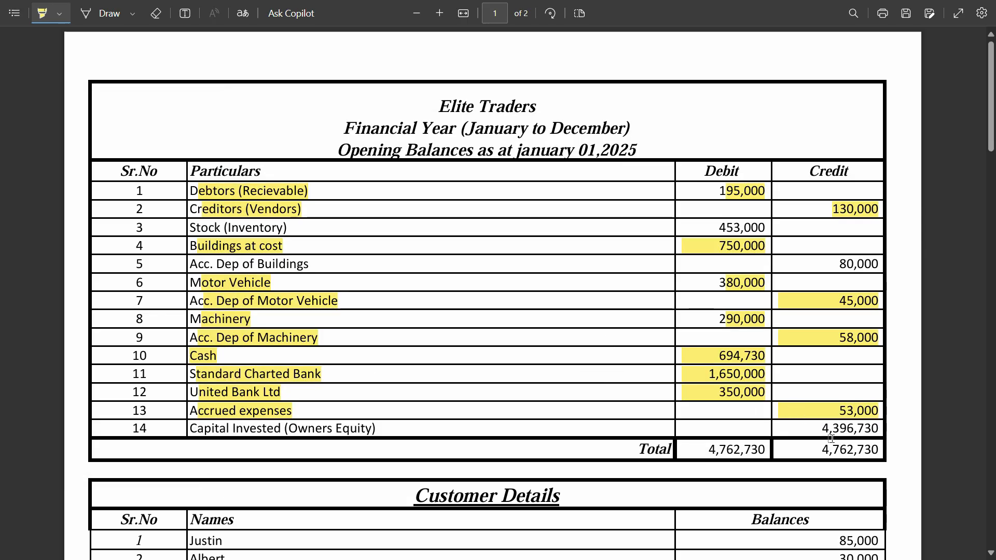
pyautogui.hotkey('alt', 'Tab')
pyautogui.hotkey('alt', 'Tab')
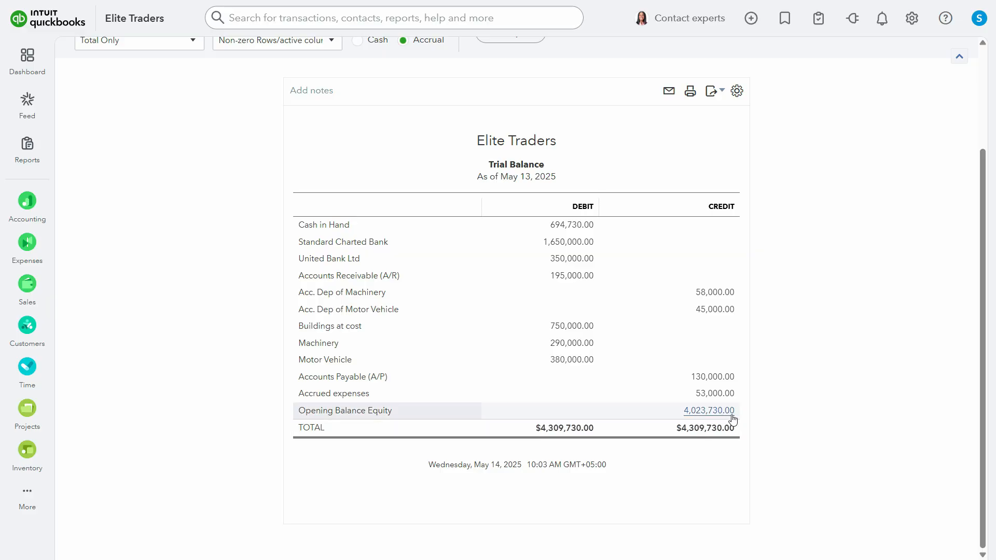
pyautogui.hotkey('alt', 'Tab')
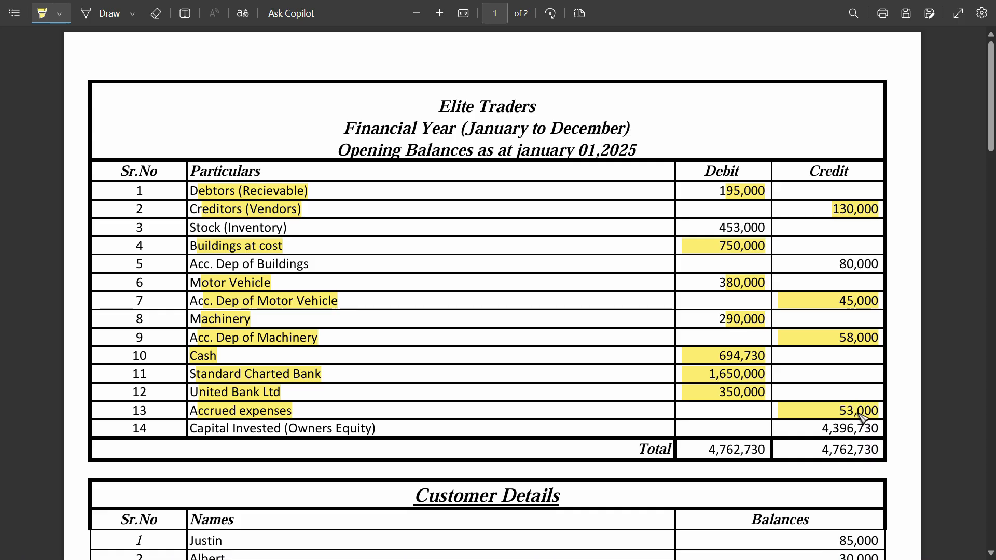
pyautogui.hotkey('alt', 'Tab')
pyautogui.press('Tab')
pyautogui.write('4')
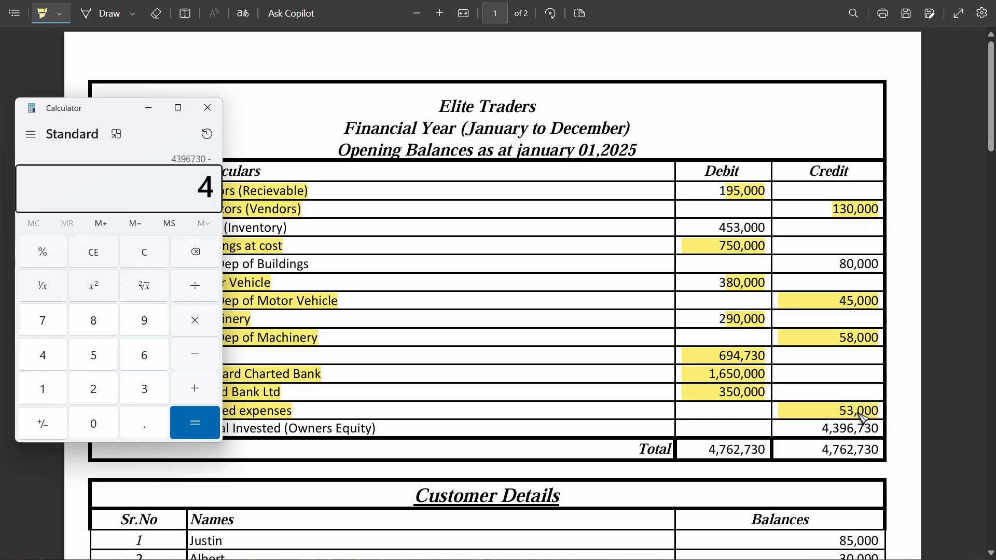
pyautogui.write(',023,730')
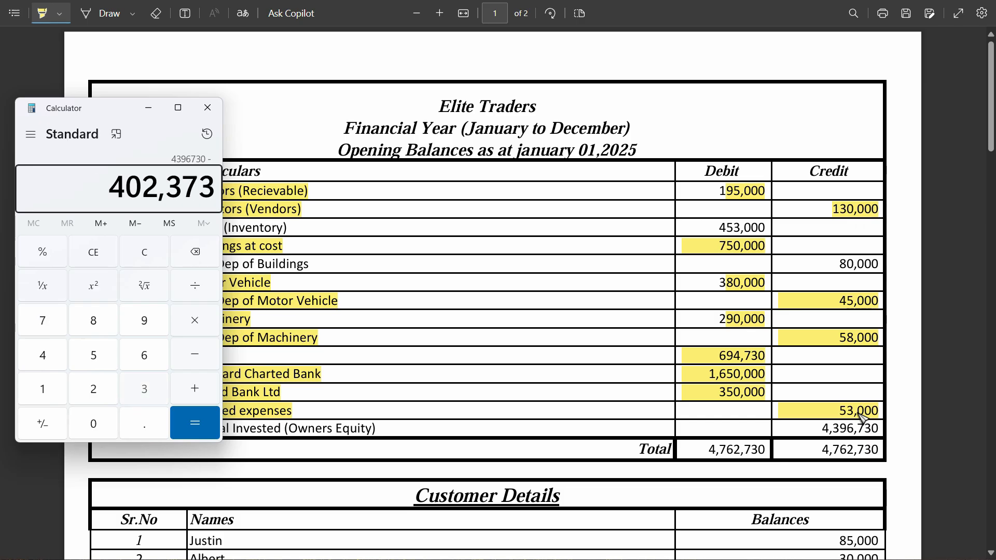
pyautogui.press('Return')
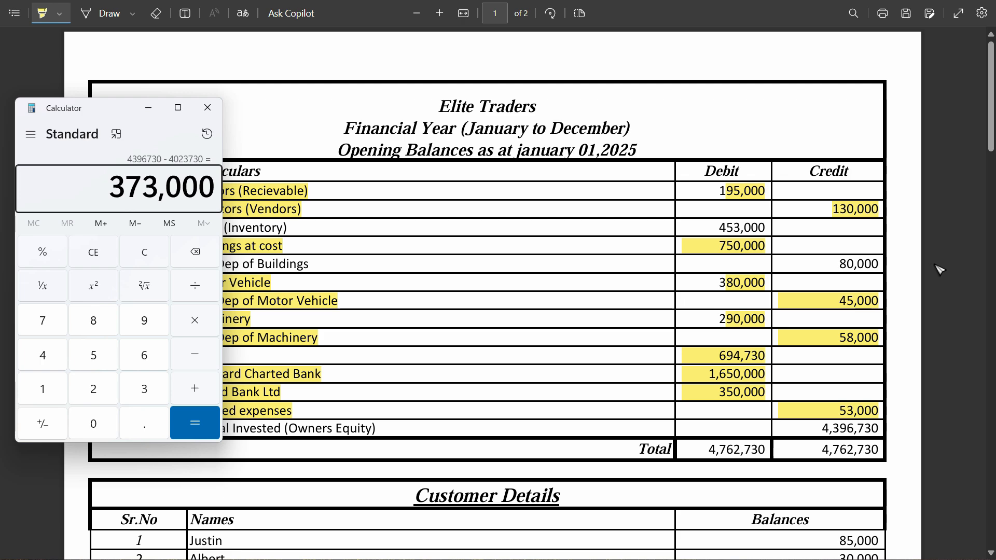
pyautogui.click(208, 108)
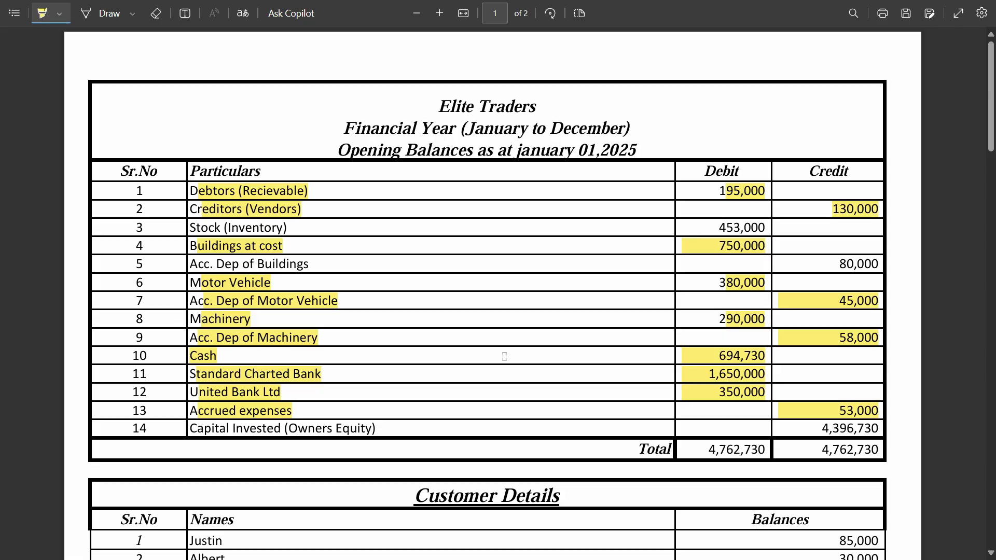
# Compare the QuickBooks Trial Balance with the opening balances and Inventory Details in the assignment PDF to look for missing accounts
pyautogui.hotkey('alt', 'Tab')
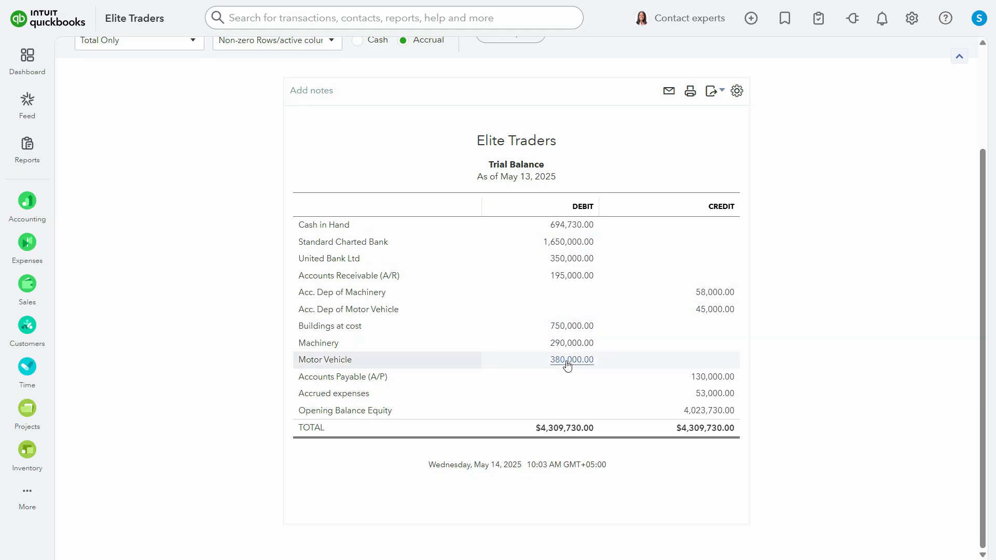
pyautogui.hotkey('alt', 'Tab')
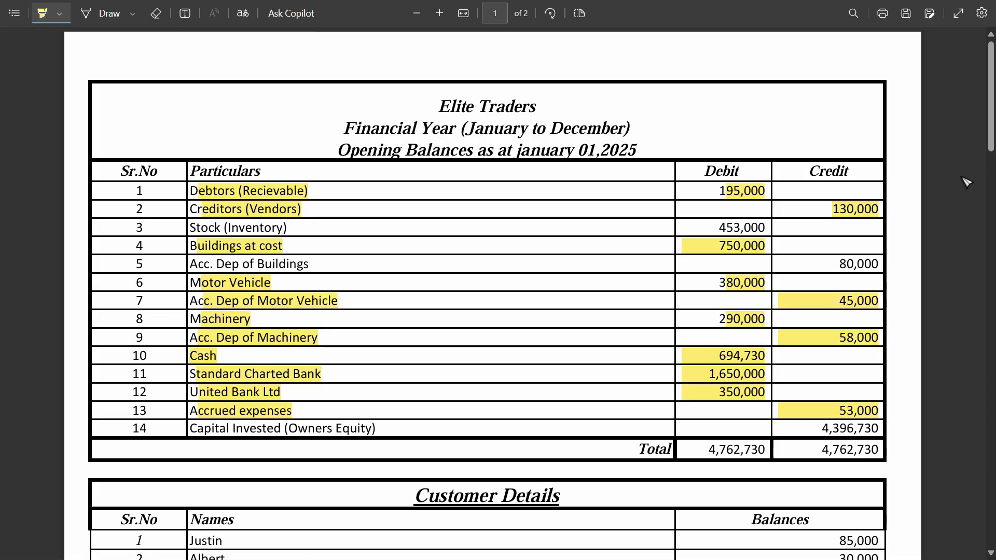
pyautogui.scroll(-10, 726, 207)
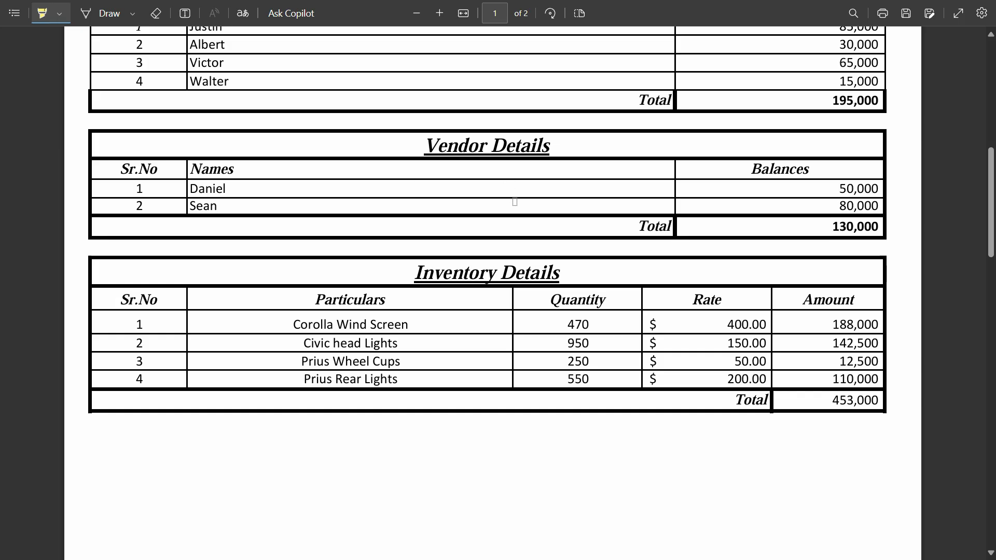
pyautogui.scroll(10, 993, 237)
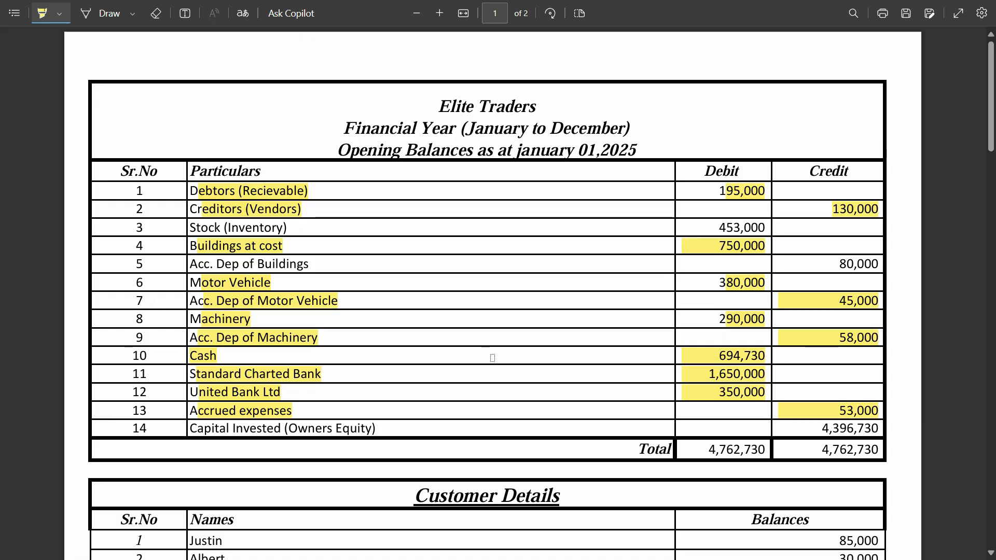
# Switch to QuickBooks and start a new account named "Accumulated Dep of Buildings" in the Chart of accounts
pyautogui.hotkey('alt', 'Tab')
pyautogui.moveTo(29, 205)
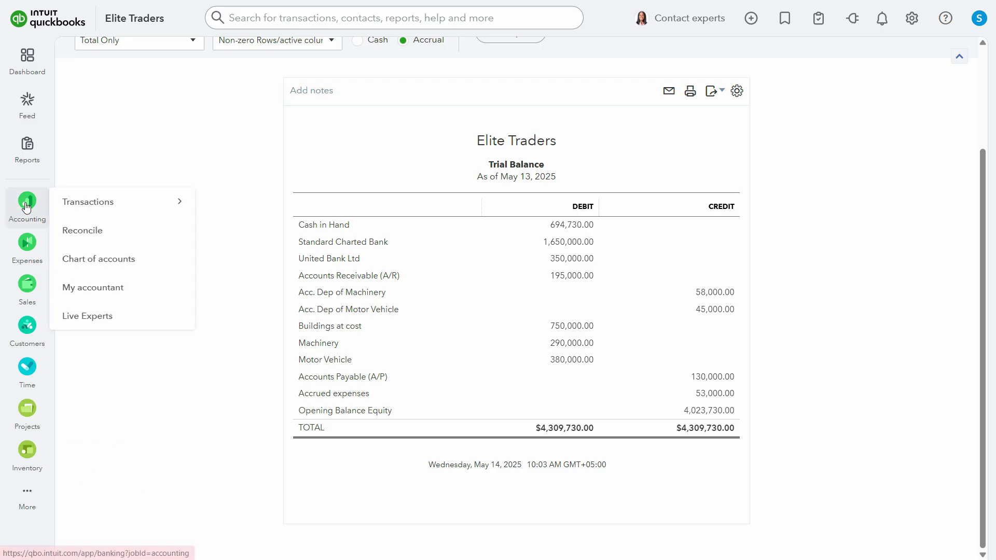
pyautogui.click(113, 257)
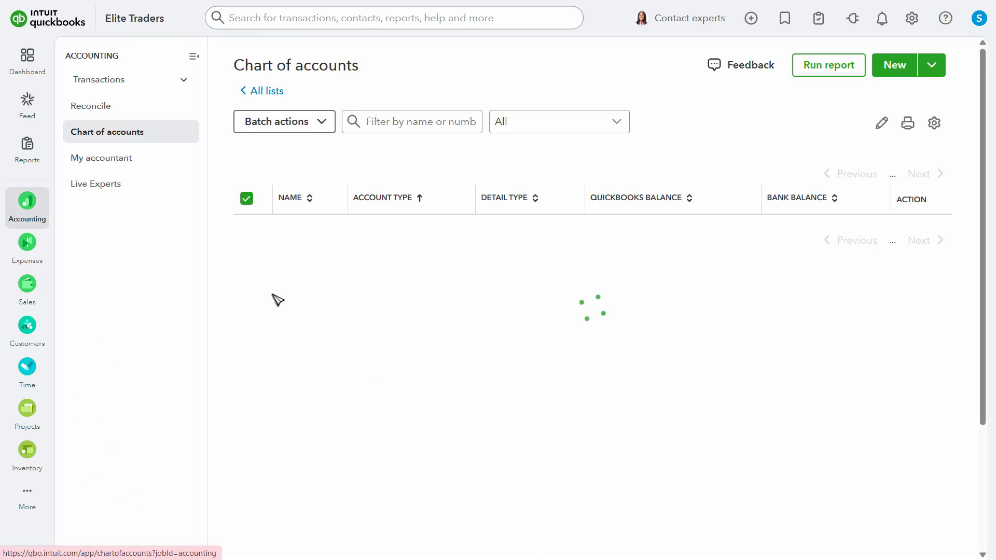
pyautogui.click(892, 68)
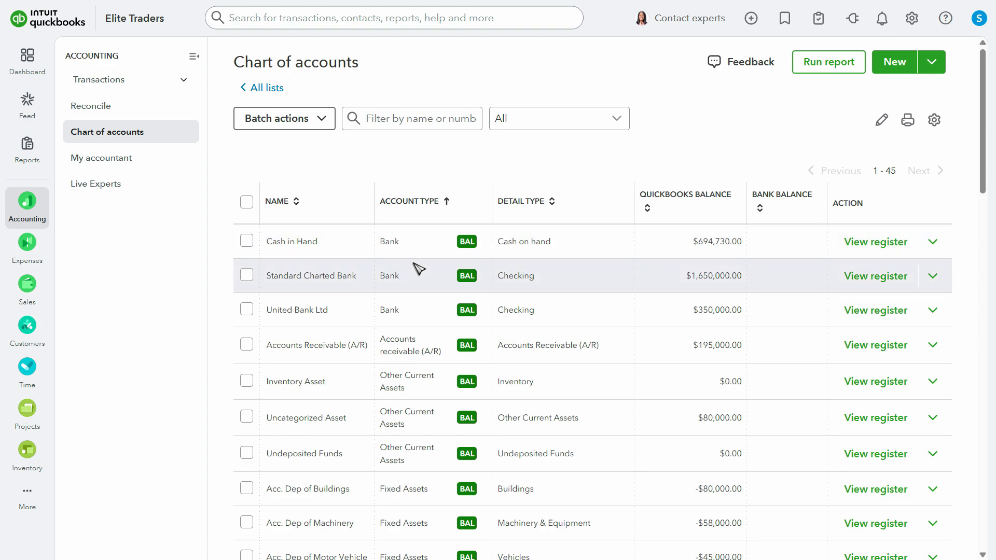
pyautogui.click(744, 76)
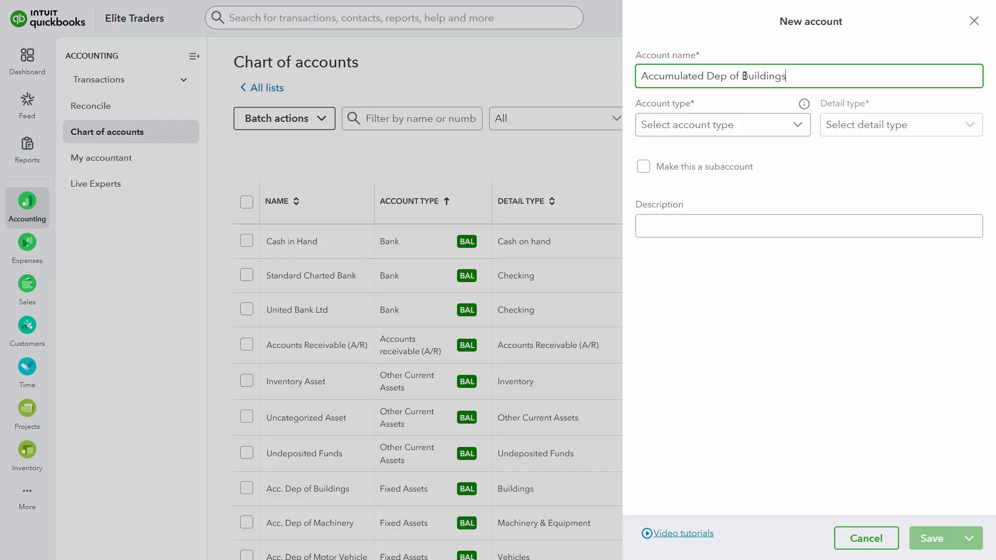
# Set the new account's type to Fixed Assets and its detail type to Buildings
pyautogui.click(733, 124)
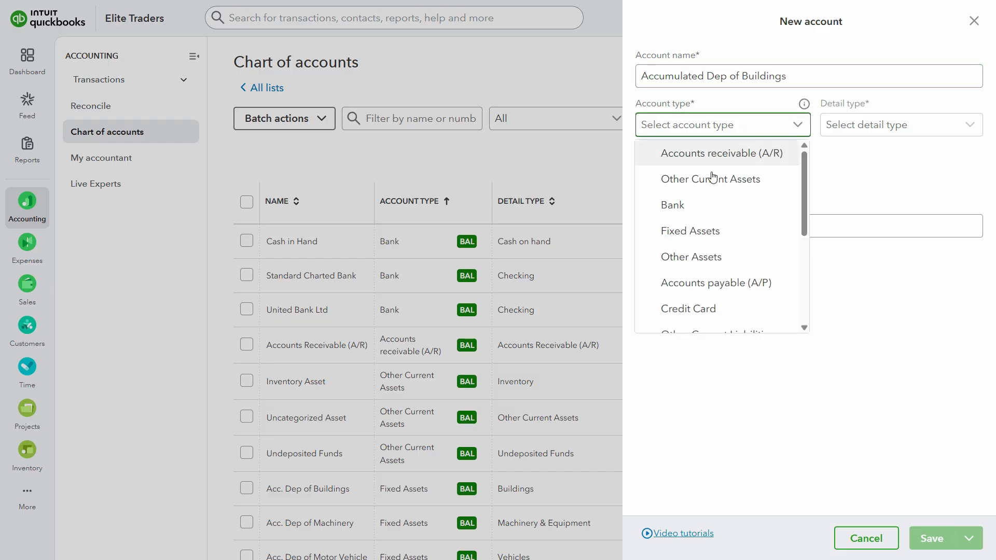
pyautogui.click(713, 231)
pyautogui.click(902, 127)
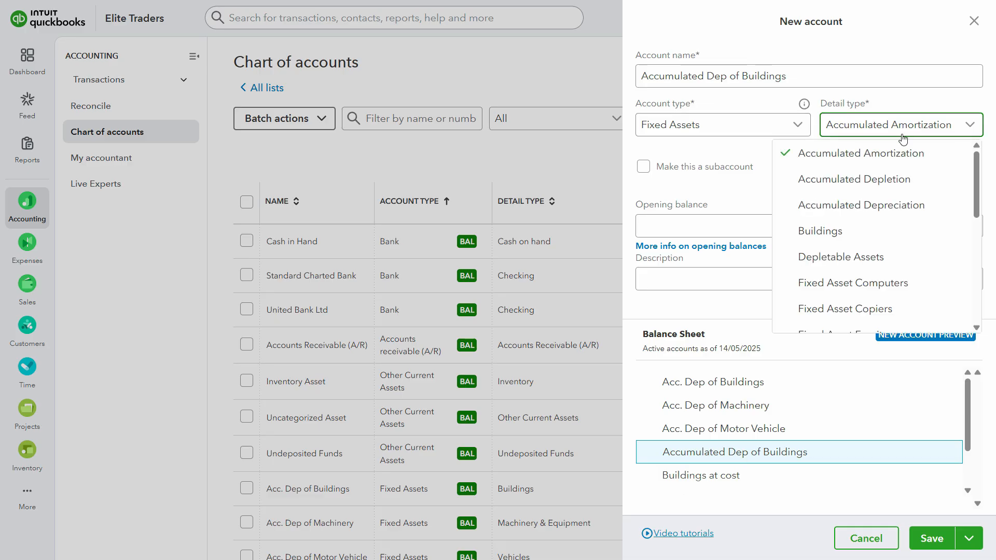
pyautogui.scroll(-3, 899, 309)
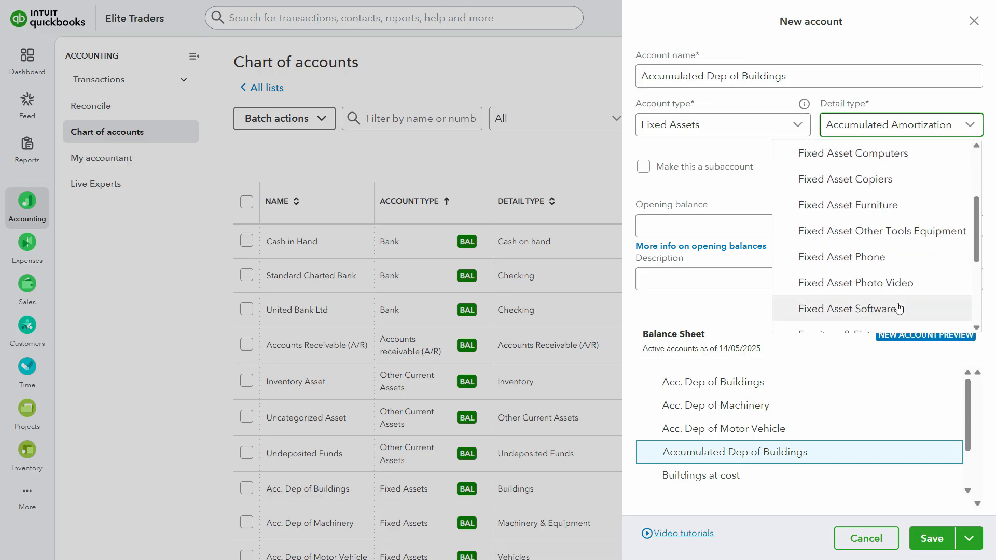
pyautogui.scroll(-3, 948, 303)
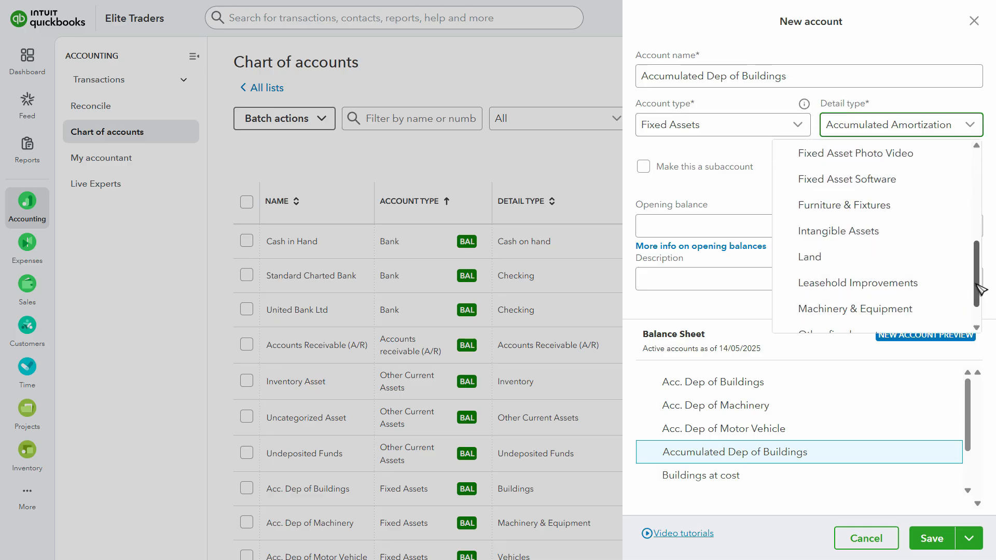
pyautogui.scroll(3, 977, 284)
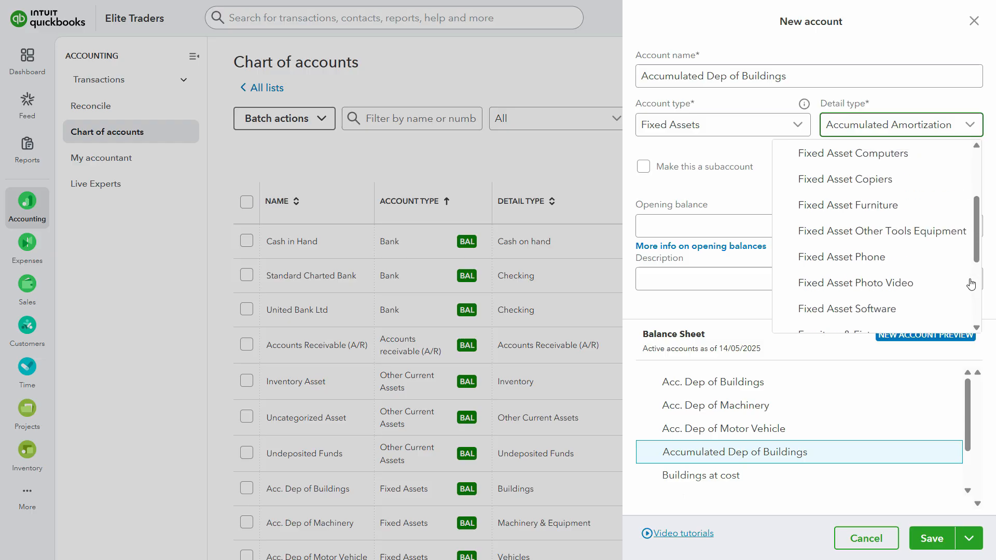
pyautogui.scroll(3, 976, 251)
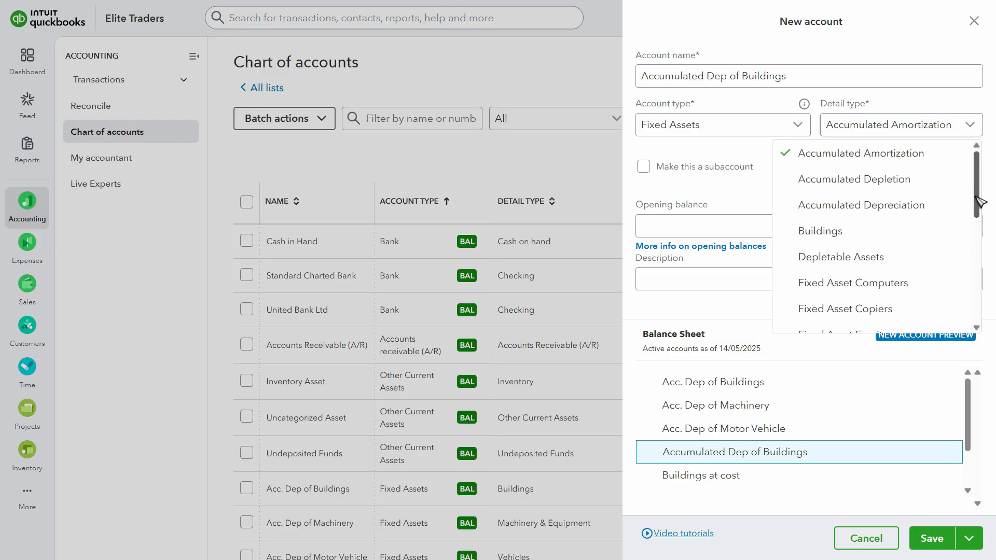
pyautogui.click(877, 228)
# Highlight the Acc. Dep of Buildings row in the assignment PDF and enter -80,000 as the new account's original cost in QuickBooks
pyautogui.click(710, 224)
pyautogui.hotkey('alt', 'Tab')
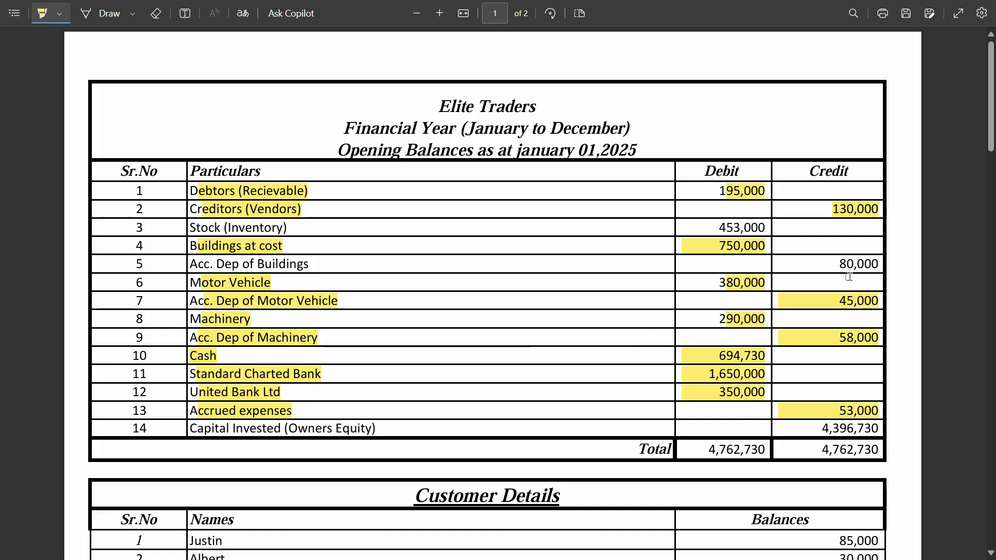
pyautogui.tripleClick(864, 264)
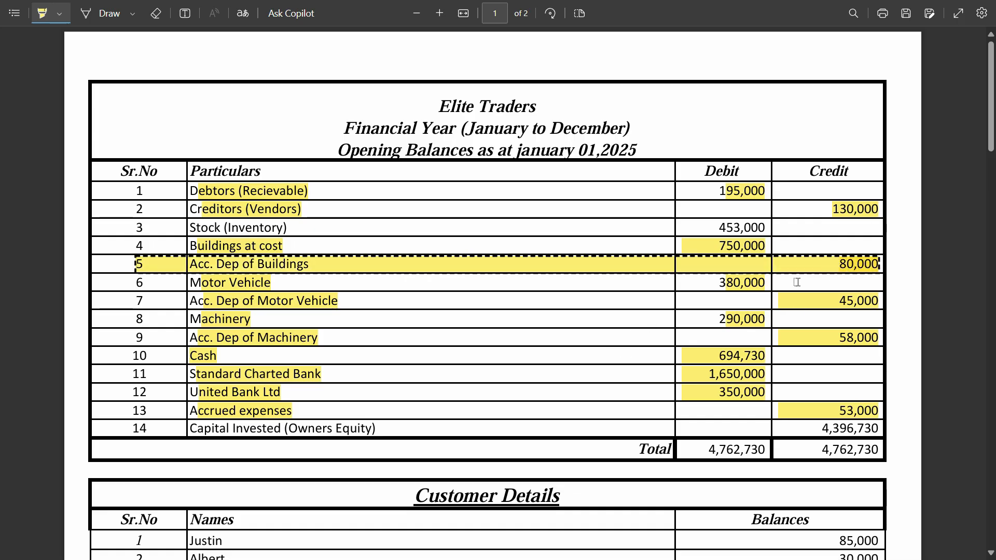
pyautogui.hotkey('alt', 'Tab')
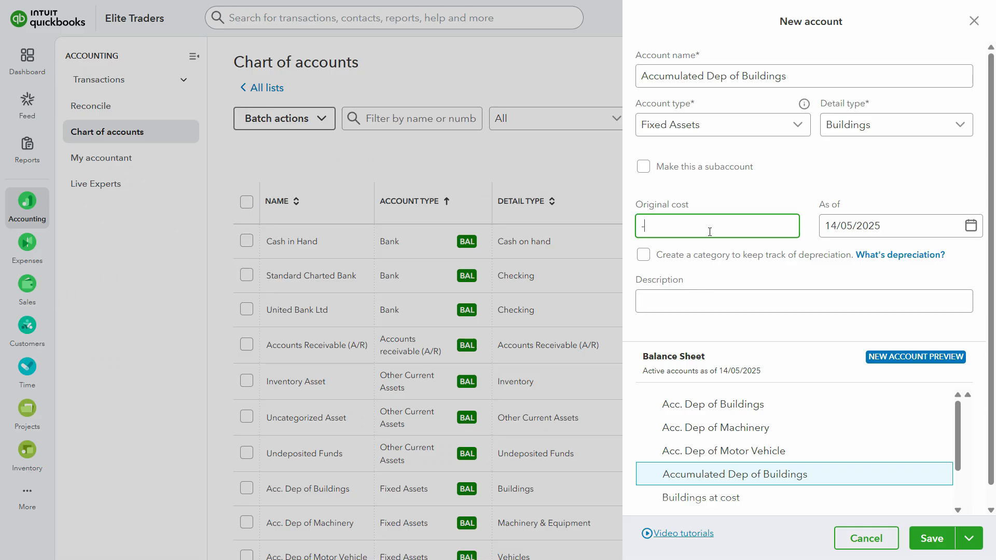
pyautogui.write('-80000')
pyautogui.press('Tab')
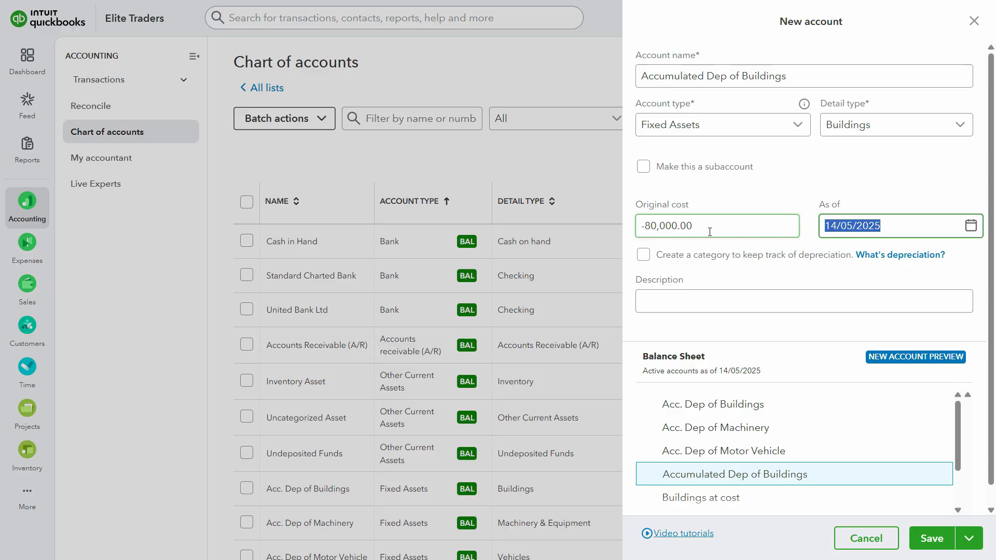
# Check the opening balance date in the assignment PDF and set the account's as-of date to 01/01/2025
pyautogui.hotkey('alt', 'Tab')
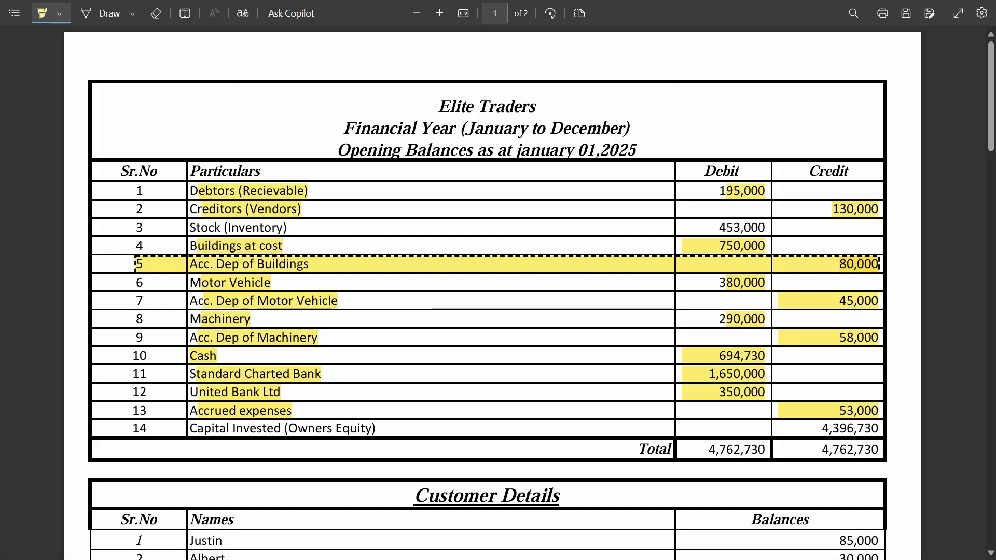
pyautogui.hotkey('alt', 'Tab')
pyautogui.write('01/01/2025')
pyautogui.press('Tab')
# Copy the account name "Accumulated Dep of Buildings" into the description and save the account
pyautogui.click(690, 73)
pyautogui.hotkey('ctrl', 'a')
pyautogui.hotkey('ctrl', 'c')
pyautogui.click(656, 303)
pyautogui.hotkey('ctrl', 'v')
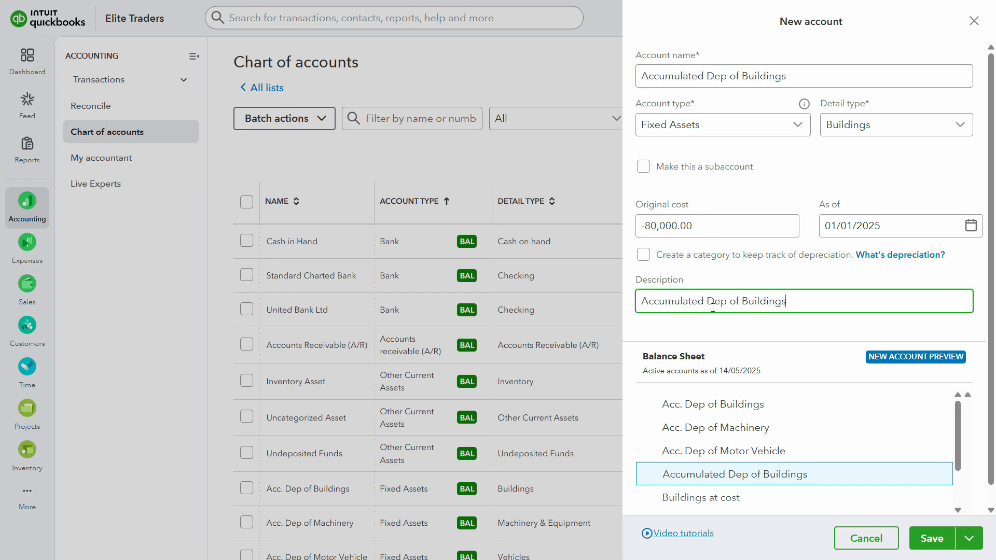
pyautogui.click(936, 542)
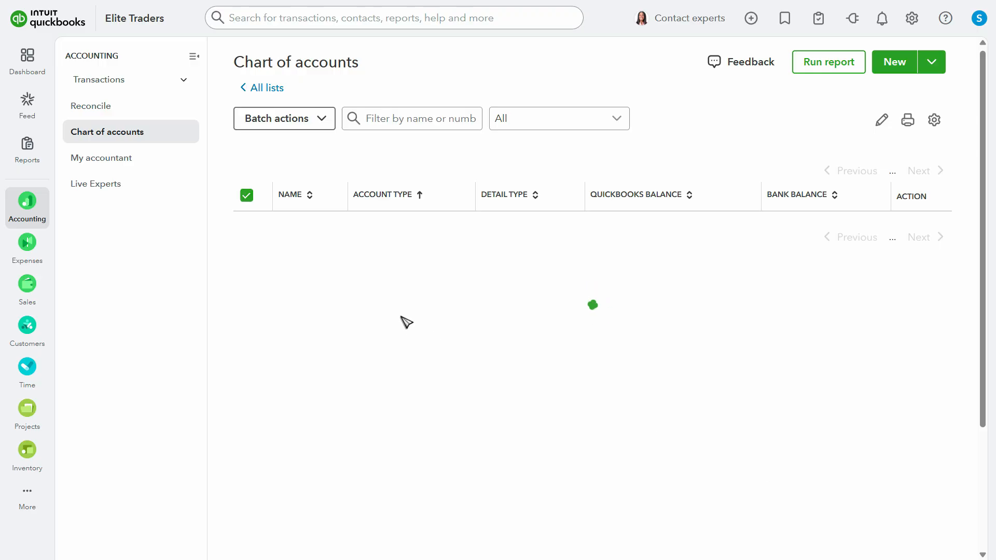
# Open the Trial Balance from the favorite reports and review its balances
pyautogui.moveTo(27, 199)
pyautogui.click(27, 150)
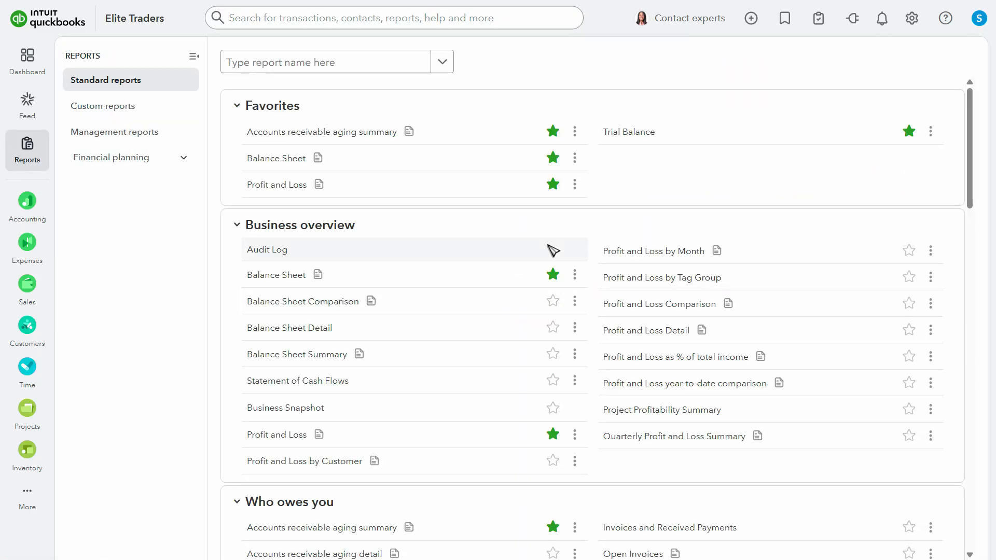
pyautogui.click(627, 133)
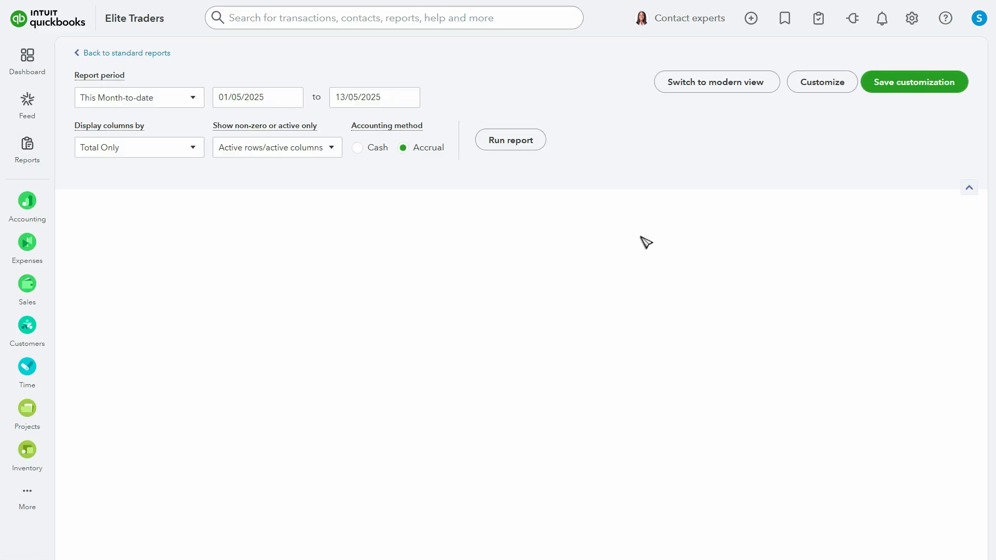
pyautogui.scroll(-5, 705, 238)
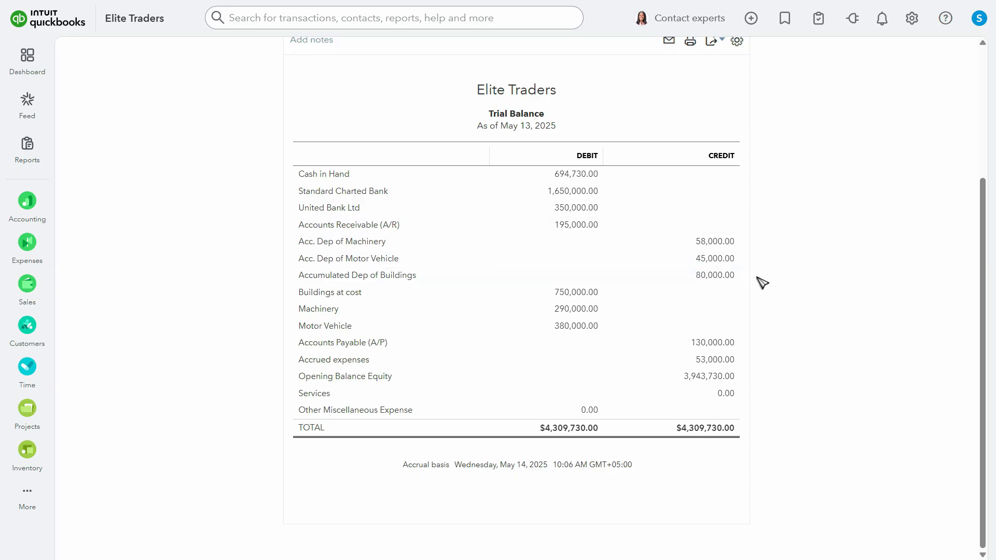
# Look up Capital Invested (Owners Equity) in the assignment PDF and start a Calculator subtraction from 4,396,730
pyautogui.hotkey('alt', 'Tab')
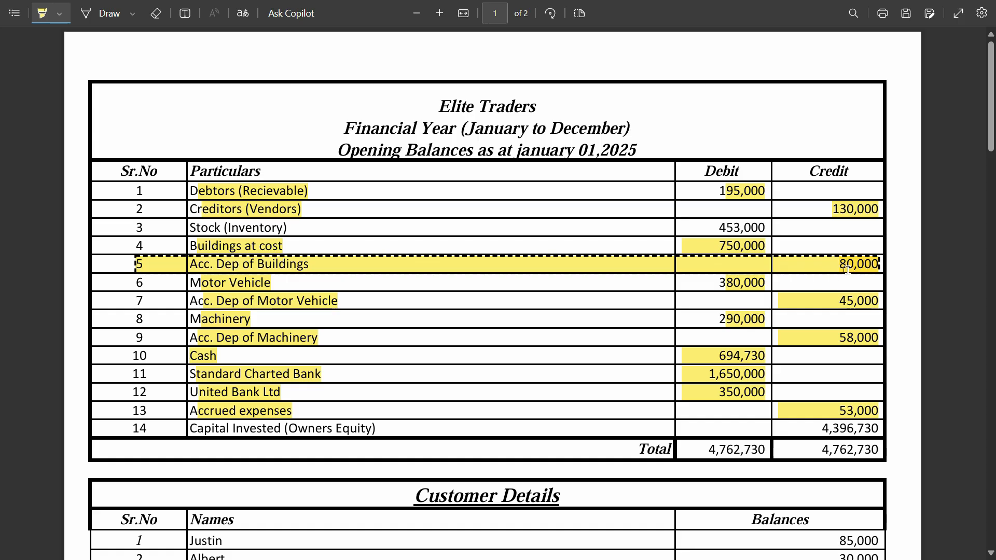
pyautogui.scroll(-5, 843, 275)
pyautogui.scroll(3, 830, 293)
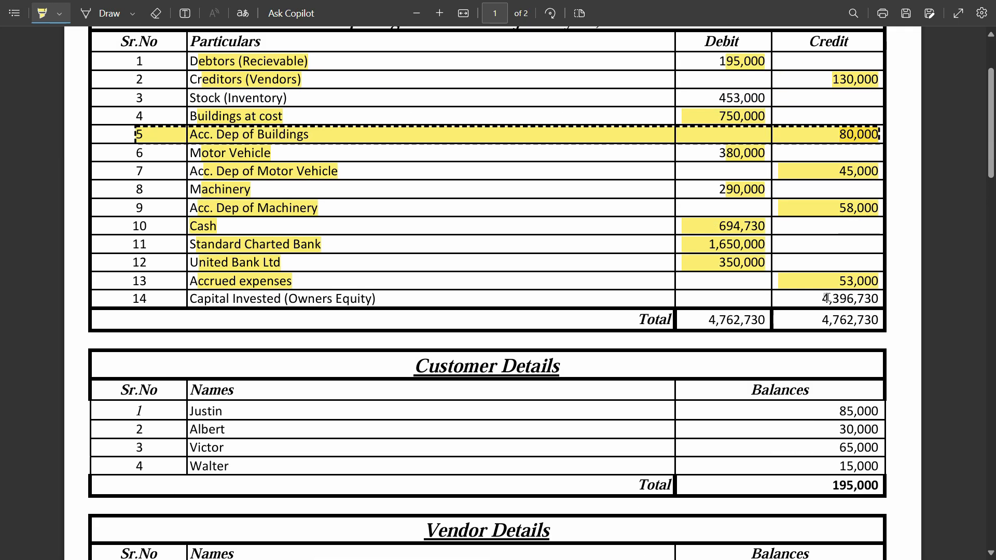
pyautogui.press('XF86Calculator')
pyautogui.write('4,396,730')
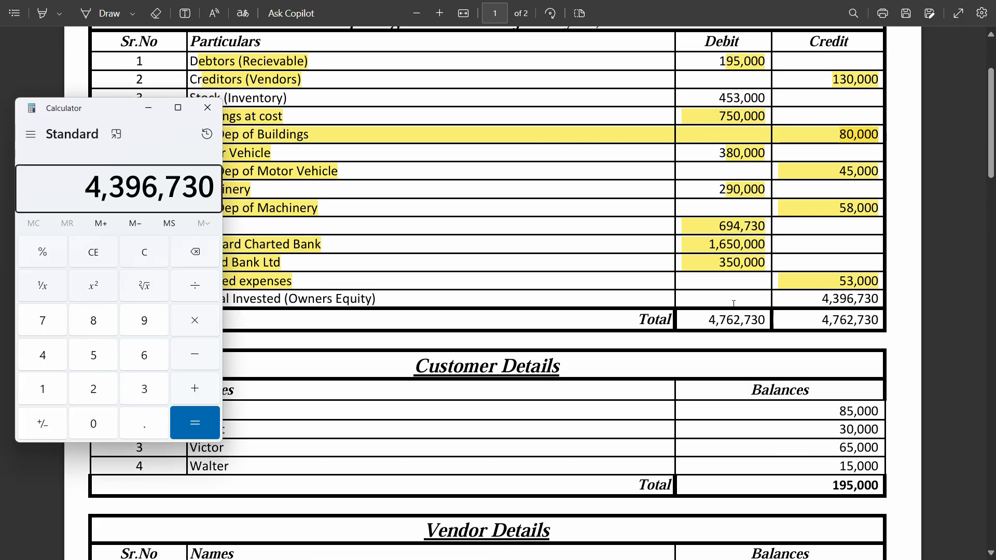
pyautogui.press('-')
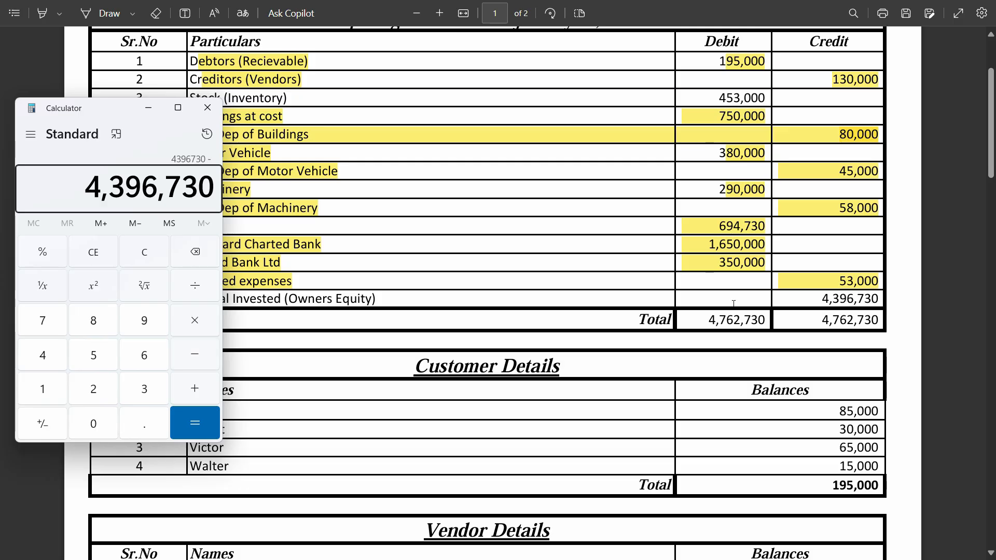
# Subtract the QuickBooks Opening Balance Equity of 3,943,730 in the Calculator to get the remaining difference
pyautogui.hotkey('alt', 'Tab')
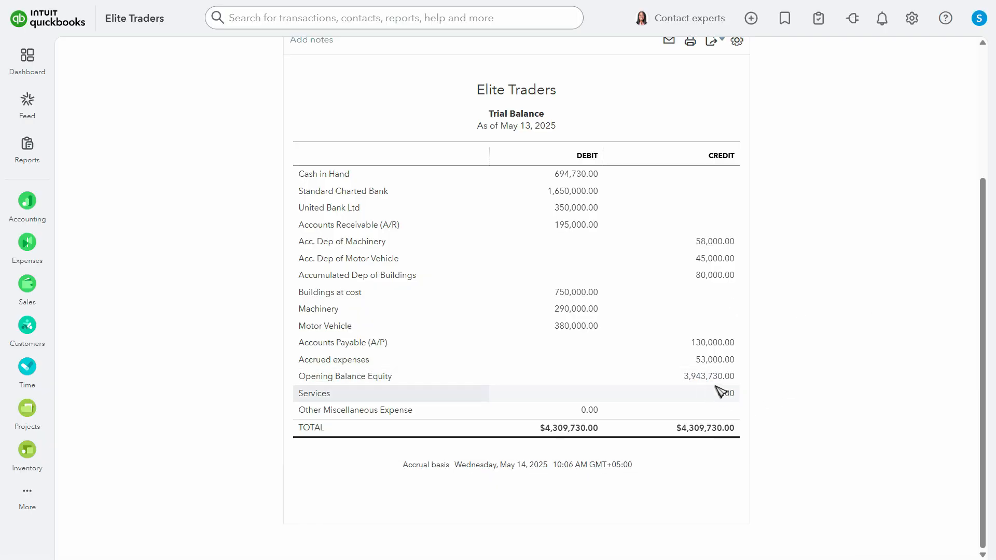
pyautogui.hotkey('alt', 'Tab')
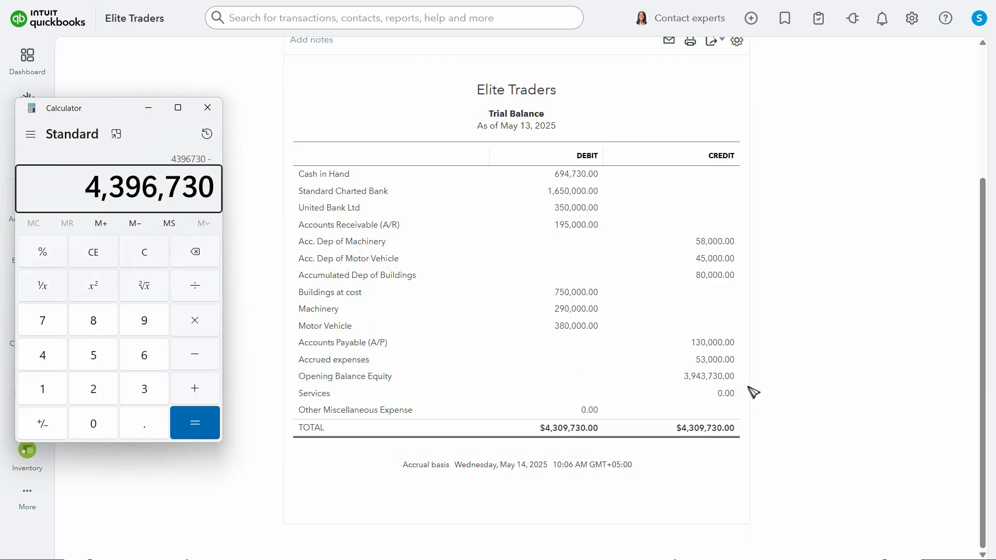
pyautogui.write('3')
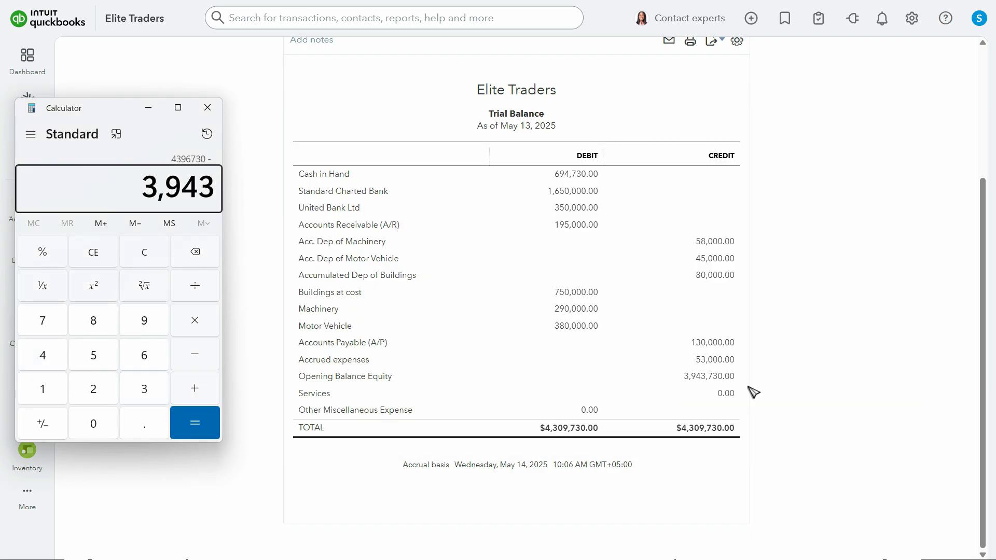
pyautogui.write('943730')
pyautogui.press('Return')
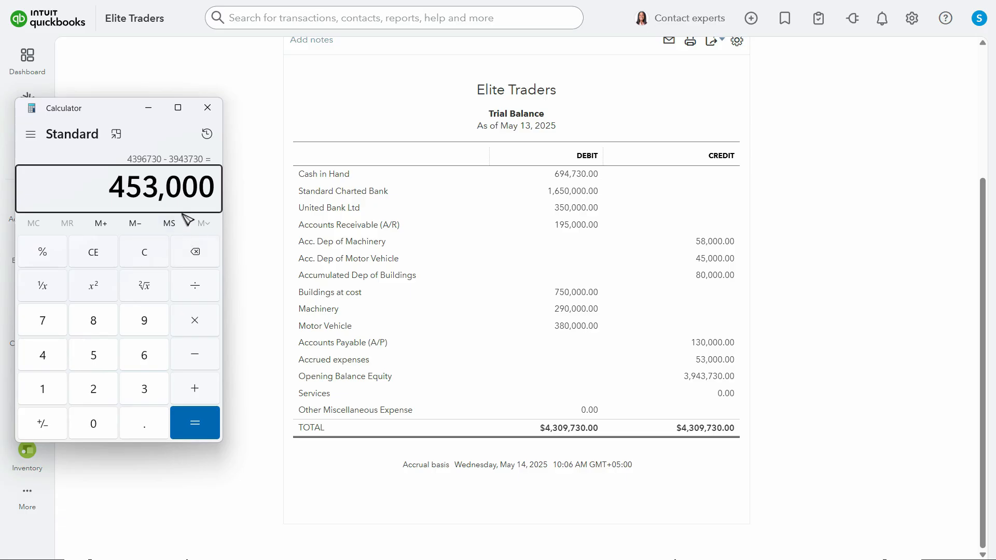
# Compare the calculated difference with the Stock (Inventory) balance and the Inventory Details total in the assignment PDF
pyautogui.hotkey('alt', 'Tab')
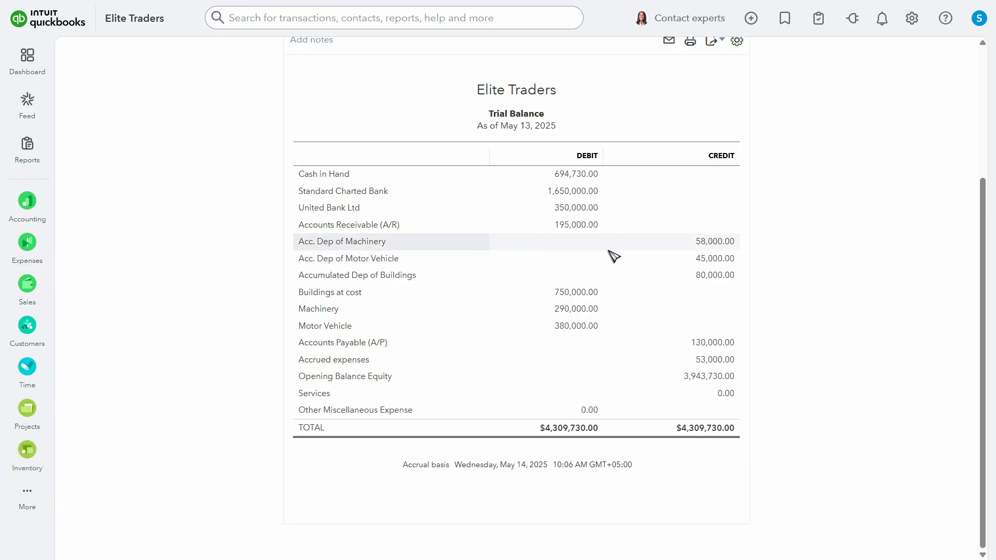
pyautogui.hotkey('alt', 'Tab')
pyautogui.scroll(3, 602, 254)
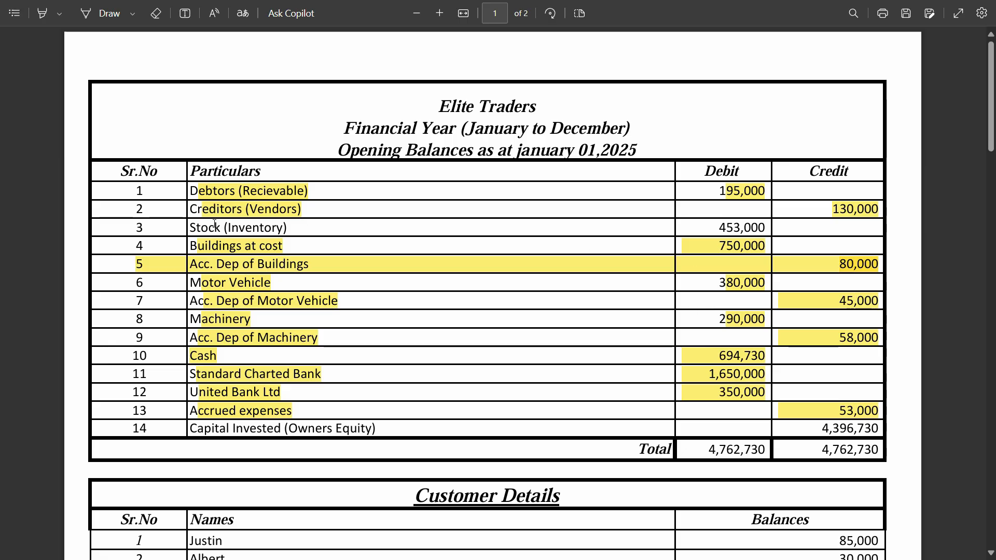
pyautogui.scroll(-8, 248, 231)
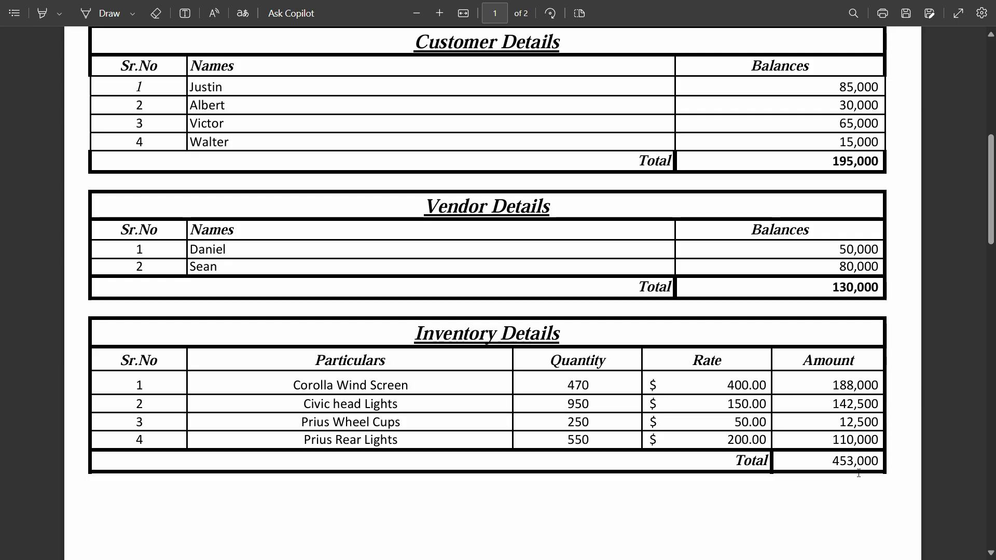
pyautogui.scroll(8, 822, 443)
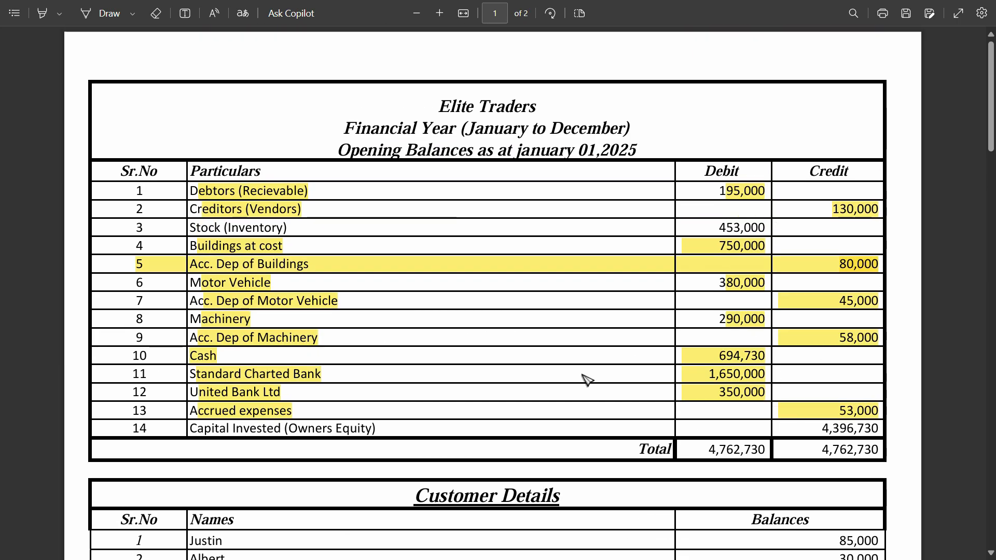
pyautogui.scroll(-3, 587, 357)
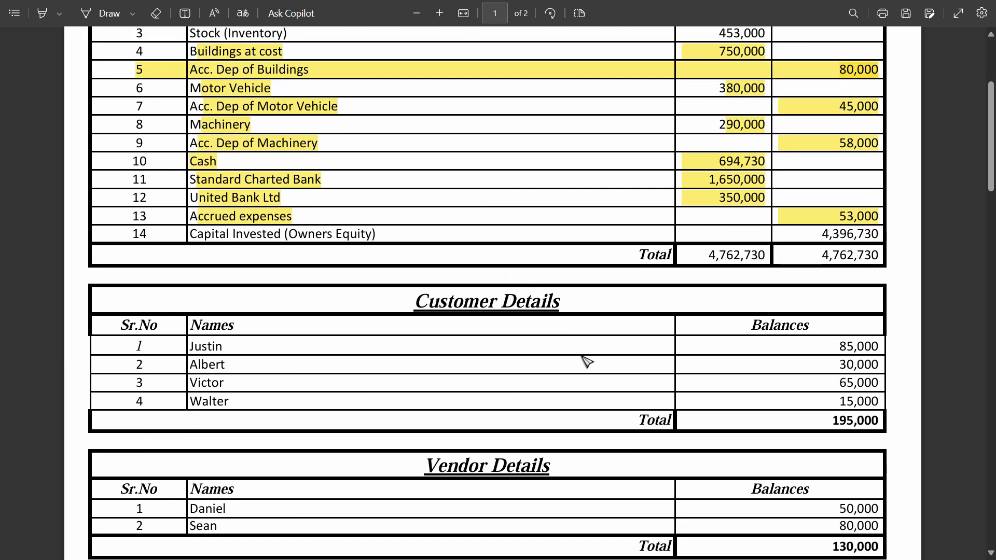